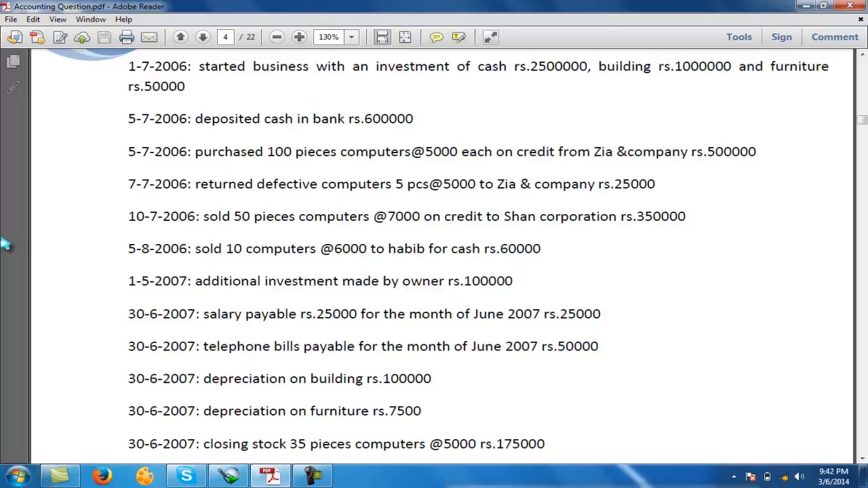
Switch to Peachtree Accounting, start creating a new company and enter Mr. XYZ & Co as the company name.
{"action": "left_click", "coordinate": [806, 6]}
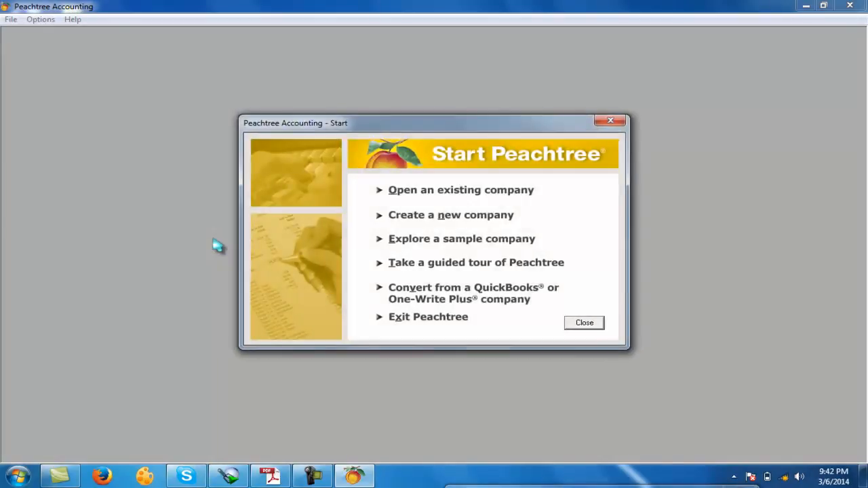
{"action": "left_click", "coordinate": [421, 215]}
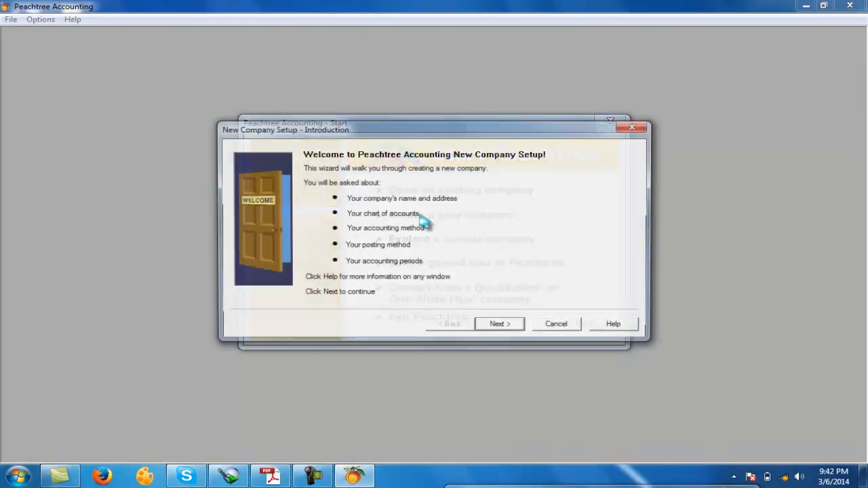
{"action": "left_click", "coordinate": [501, 326]}
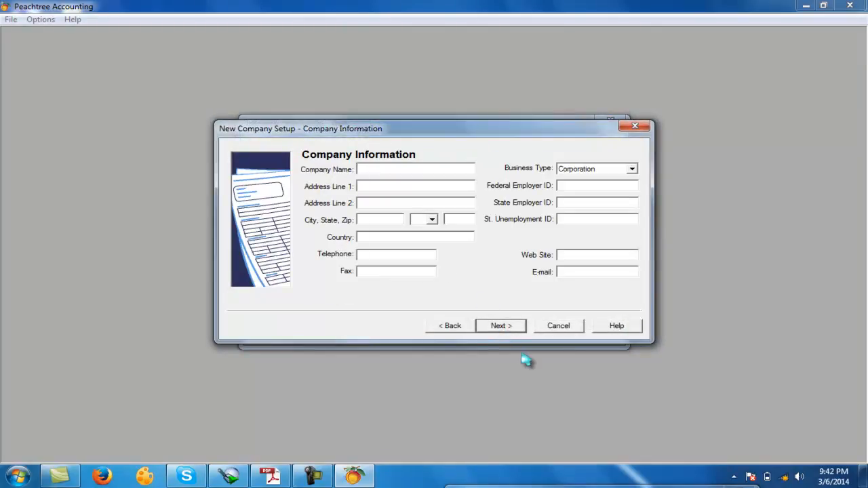
{"action": "left_click", "coordinate": [276, 477]}
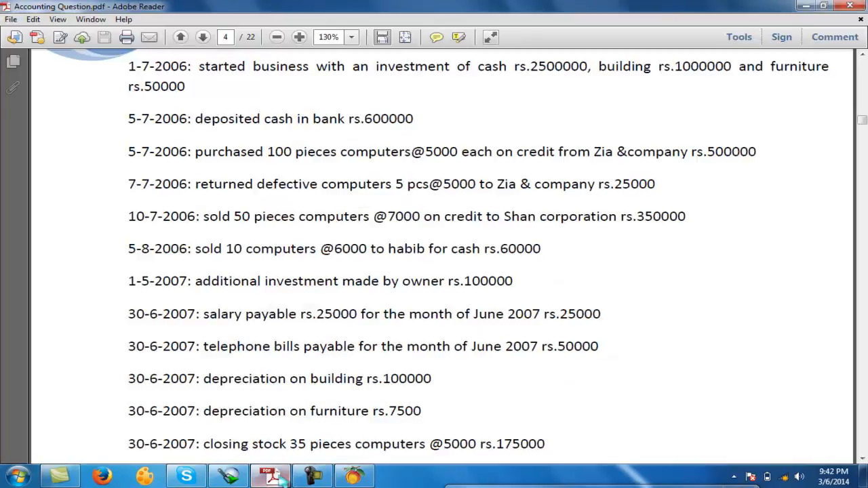
{"action": "left_click", "coordinate": [277, 477]}
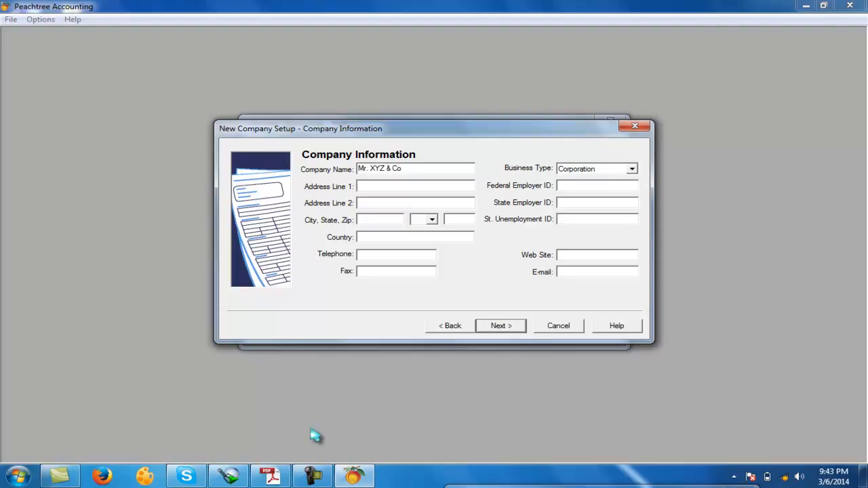
{"action": "left_click", "coordinate": [489, 327]}
Choose a chart of accounts option, keep the Accrual accounting method and proceed to the monthly accounting periods.
{"action": "left_click", "coordinate": [392, 278]}
{"action": "left_click", "coordinate": [497, 325]}
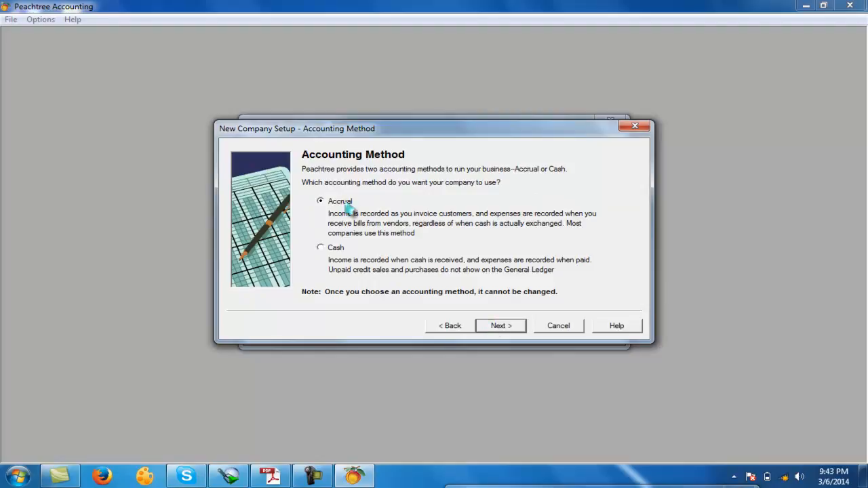
{"action": "left_click", "coordinate": [518, 324]}
{"action": "left_click", "coordinate": [517, 324]}
{"action": "left_click", "coordinate": [519, 327]}
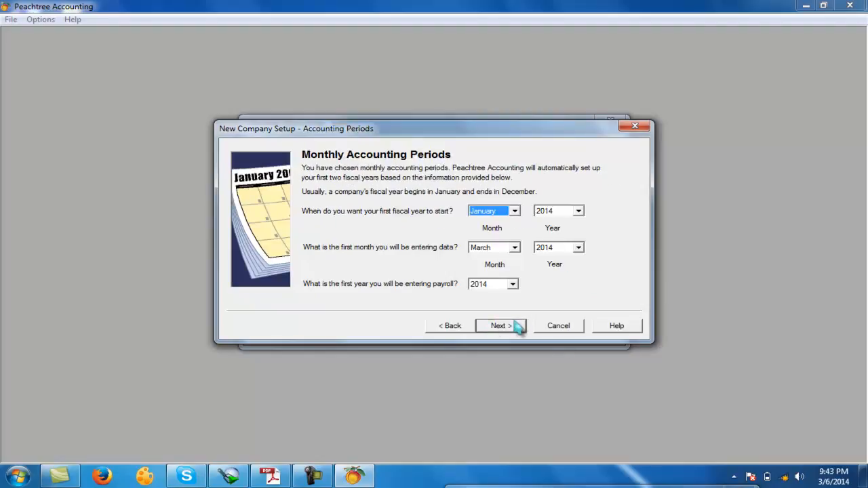
Set the start of the first fiscal year to July 2013.
{"action": "left_click", "coordinate": [515, 211]}
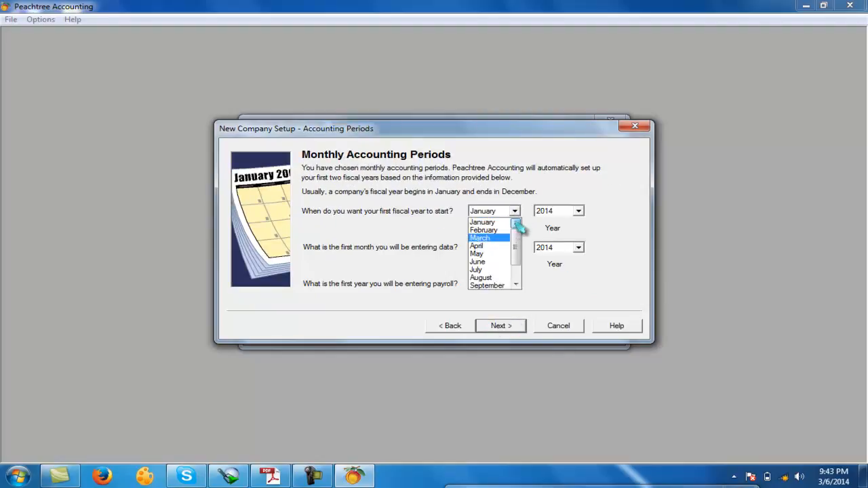
{"action": "left_click", "coordinate": [515, 210]}
{"action": "left_click", "coordinate": [514, 211]}
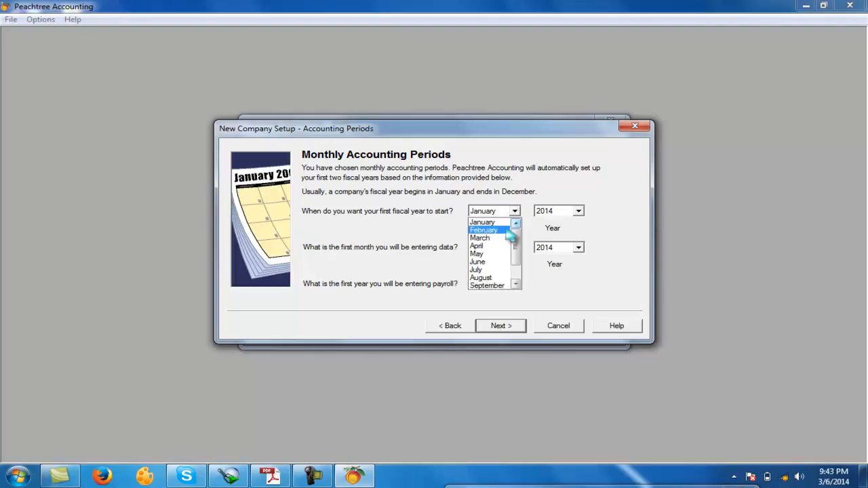
{"action": "left_click", "coordinate": [500, 269]}
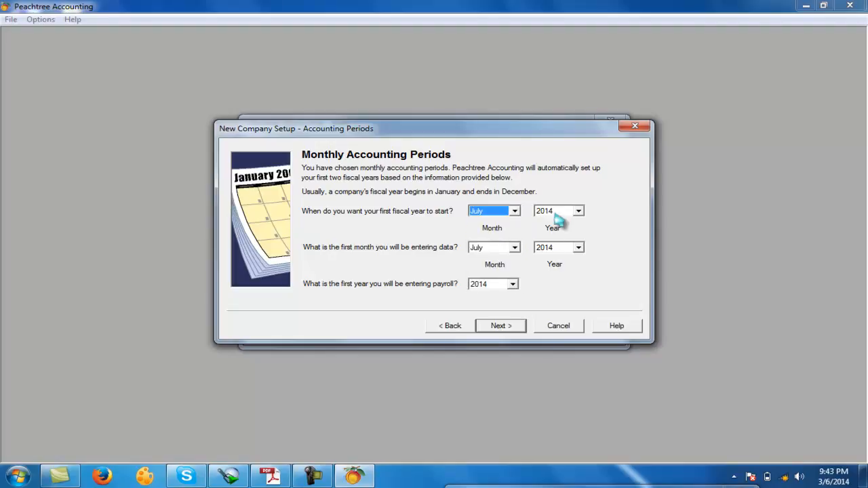
{"action": "left_click", "coordinate": [557, 211]}
{"action": "scroll", "coordinate": [553, 264], "scroll_direction": "up", "scroll_amount": 2}
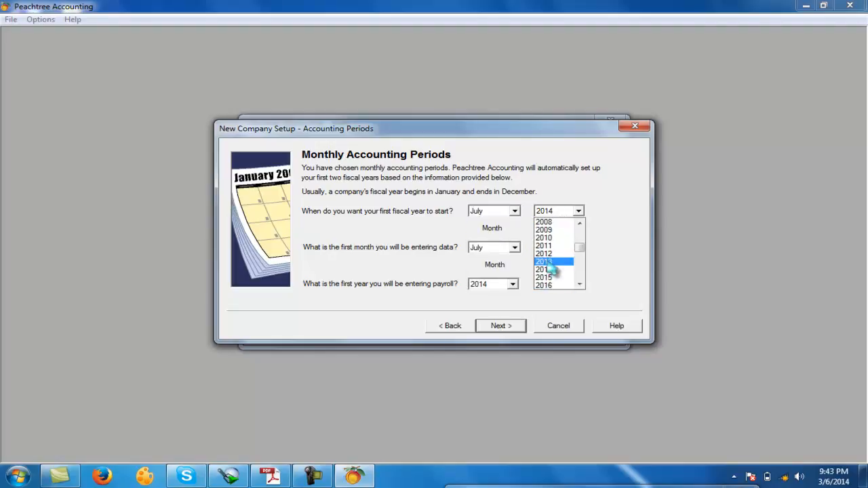
{"action": "left_click", "coordinate": [546, 262]}
Set the first month for entering data to March 2014.
{"action": "left_click", "coordinate": [515, 247]}
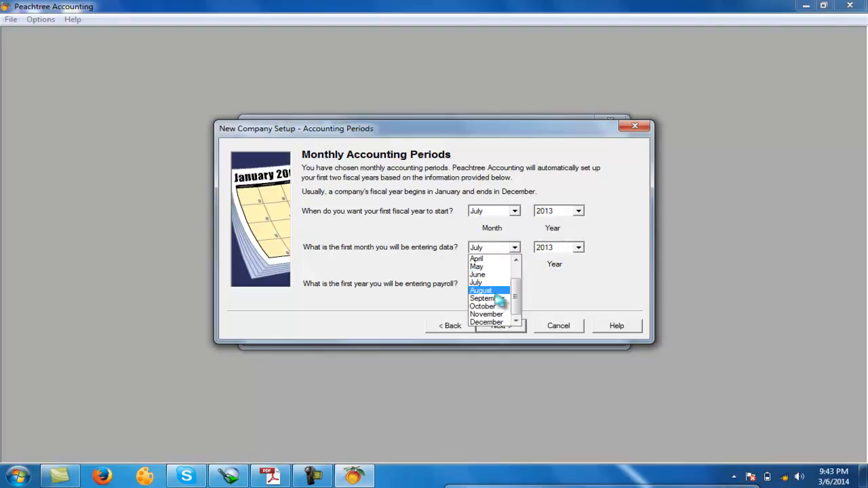
{"action": "left_click", "coordinate": [515, 260]}
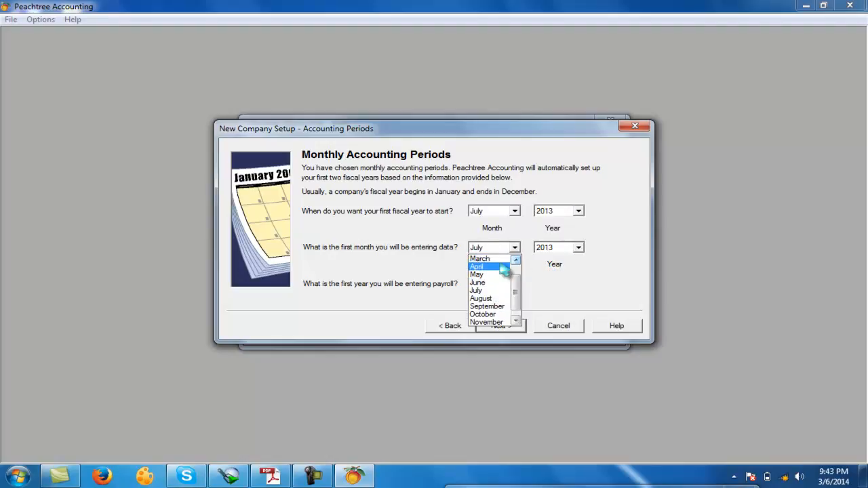
{"action": "left_click", "coordinate": [482, 259]}
{"action": "left_click", "coordinate": [546, 248]}
{"action": "left_click", "coordinate": [547, 265]}
Choose the first payroll year and finish the new company setup.
{"action": "left_click", "coordinate": [502, 285]}
{"action": "left_click", "coordinate": [500, 295]}
{"action": "left_click", "coordinate": [501, 326]}
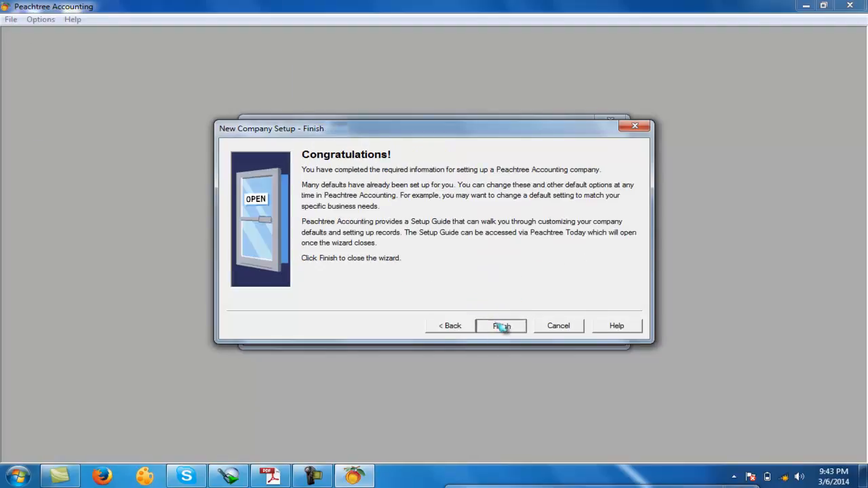
{"action": "left_click", "coordinate": [501, 326]}
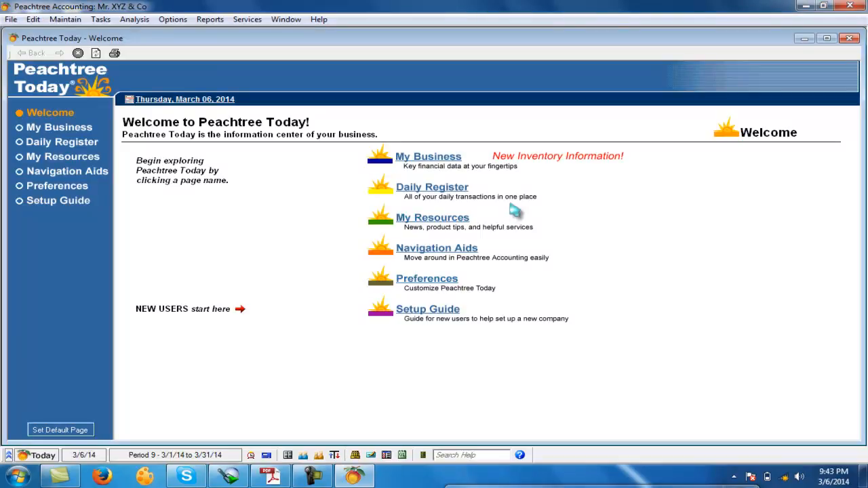
Close the Peachtree Today welcome window and add an equity account to the chart of accounts with capital as ID and description.
{"action": "left_click", "coordinate": [849, 38]}
{"action": "left_click", "coordinate": [61, 20]}
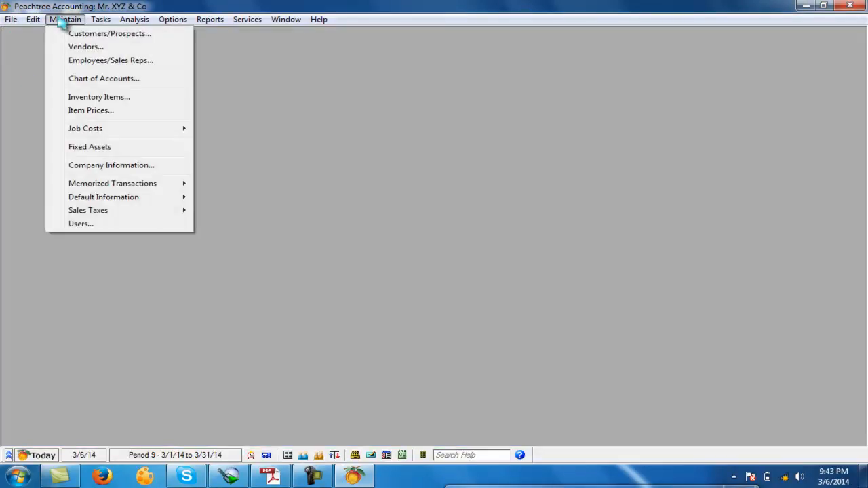
{"action": "left_click", "coordinate": [90, 79]}
{"action": "type", "text": "capital"}
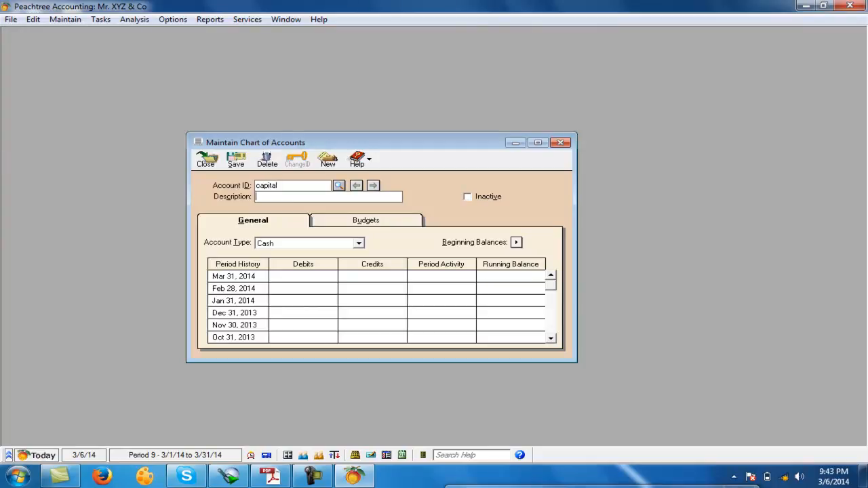
{"action": "type", "text": "capital"}
{"action": "key", "text": "Tab"}
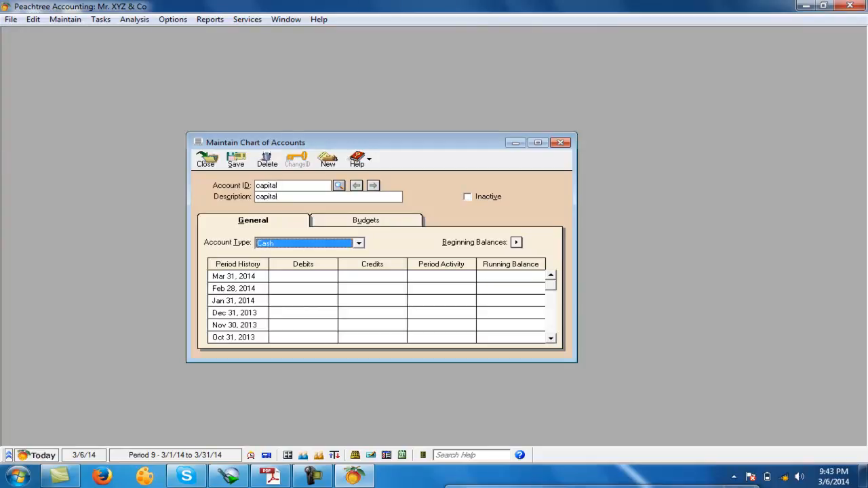
{"action": "key", "text": "e"}
{"action": "key", "text": "alt+s"}
Add an account with ID and description a/p and type Accounts Payable, and save it.
{"action": "type", "text": "a/p"}
{"action": "key", "text": "Tab"}
{"action": "type", "text": "a/p"}
{"action": "key", "text": "Tab"}
{"action": "key", "text": "a"}
{"action": "key", "text": "alt+s"}
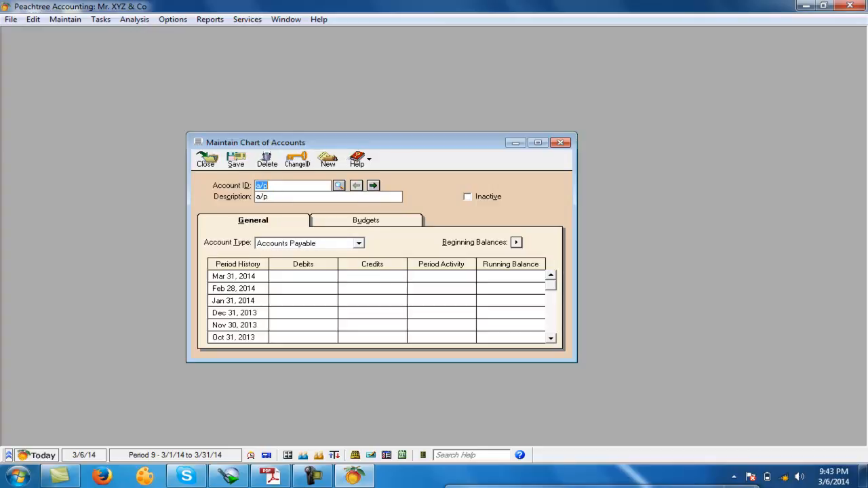
Add an account with a/r as ID and description, and save it.
{"action": "type", "text": "a/r"}
{"action": "key", "text": "Tab"}
{"action": "type", "text": "a/r"}
{"action": "key", "text": "Tab"}
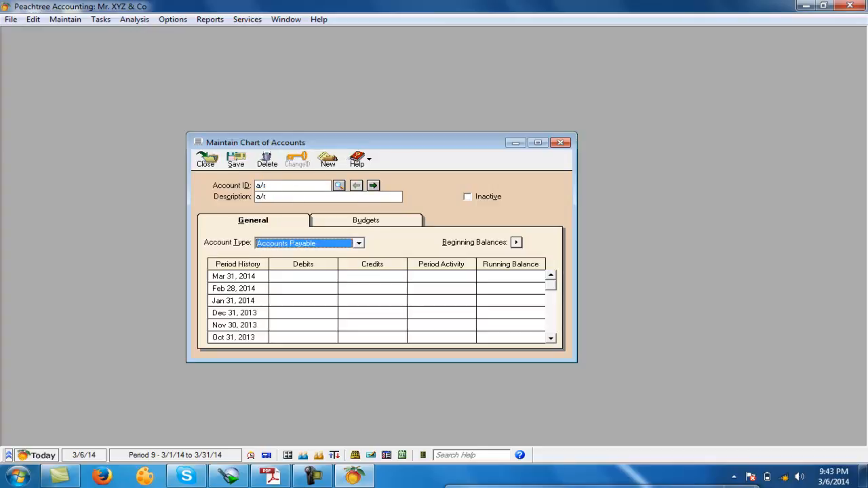
{"action": "key", "text": "alt+s"}
Add an account with ID and description cash and type Cash, and save it.
{"action": "type", "text": "cash"}
{"action": "key", "text": "Tab"}
{"action": "type", "text": "cash"}
{"action": "key", "text": "Tab"}
{"action": "key", "text": "c"}
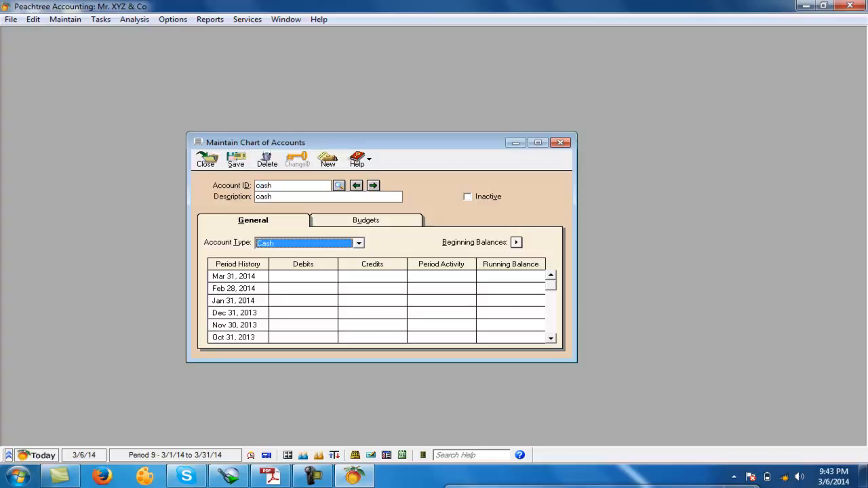
{"action": "key", "text": "alt+s"}
Add an account with bank as ID and description, and save it.
{"action": "type", "text": "bank"}
{"action": "key", "text": "Tab"}
{"action": "type", "text": "bank"}
{"action": "key", "text": "Tab"}
{"action": "key", "text": "alt+s"}
Add an account with ID and description inv and type Inventory, and save it.
{"action": "key", "text": "Tab"}
{"action": "type", "text": "inv"}
{"action": "key", "text": "Tab"}
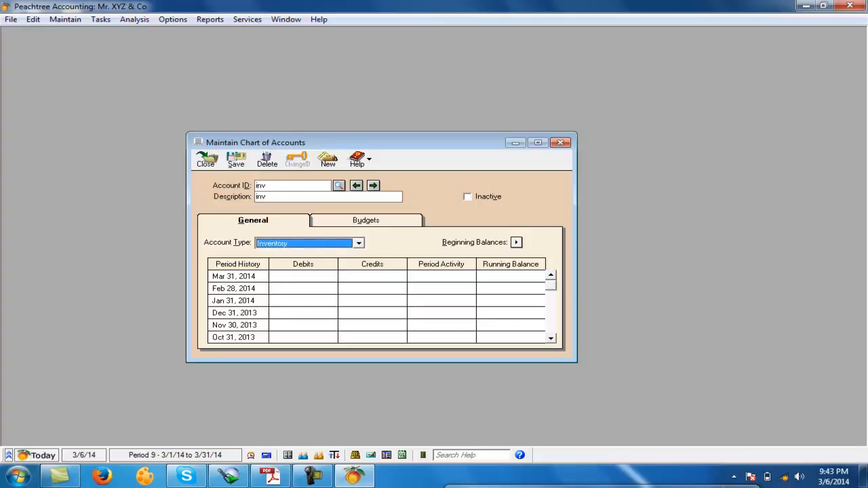
{"action": "key", "text": "alt+s"}
Add an account with ID and description pl and type Equity-Retained Earnings, and save it.
{"action": "type", "text": "pl"}
{"action": "key", "text": "Tab"}
{"action": "type", "text": "pl"}
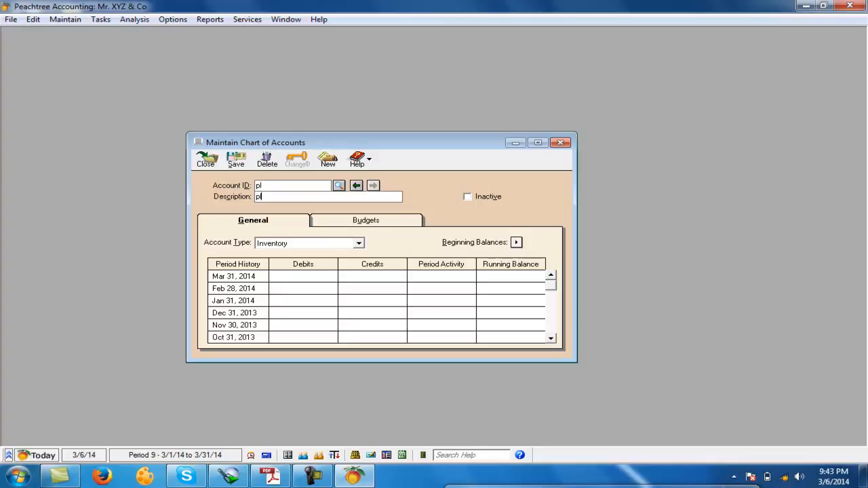
{"action": "key", "text": "Tab"}
{"action": "key", "text": "e"}
{"action": "key", "text": "e"}
{"action": "key", "text": "e"}
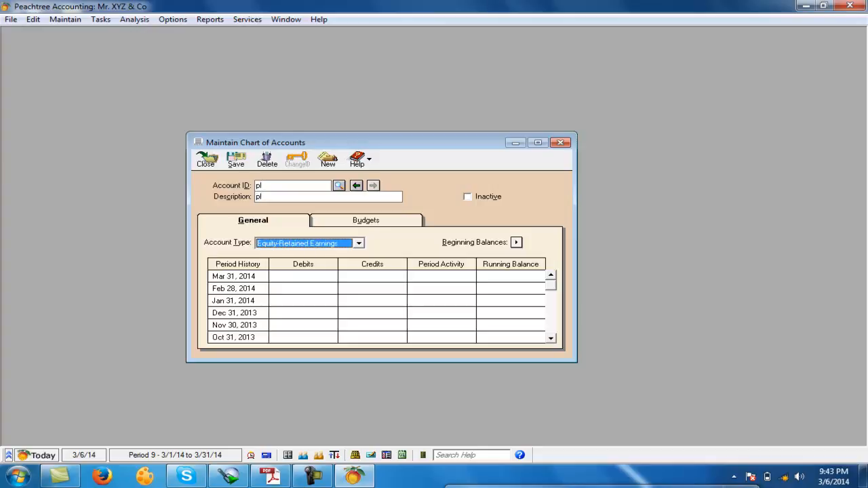
{"action": "key", "text": "alt+s"}
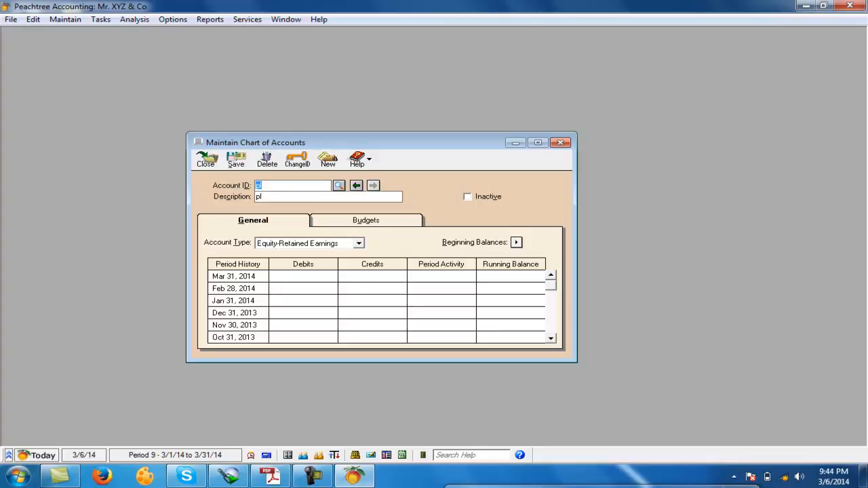
Add an account with ID and description building and type Fixed Assets, and save it.
{"action": "type", "text": "building"}
{"action": "key", "text": "Tab"}
{"action": "type", "text": "building"}
{"action": "key", "text": "Tab"}
{"action": "key", "text": "f"}
{"action": "key", "text": "Tab"}
{"action": "key", "text": "alt+s"}
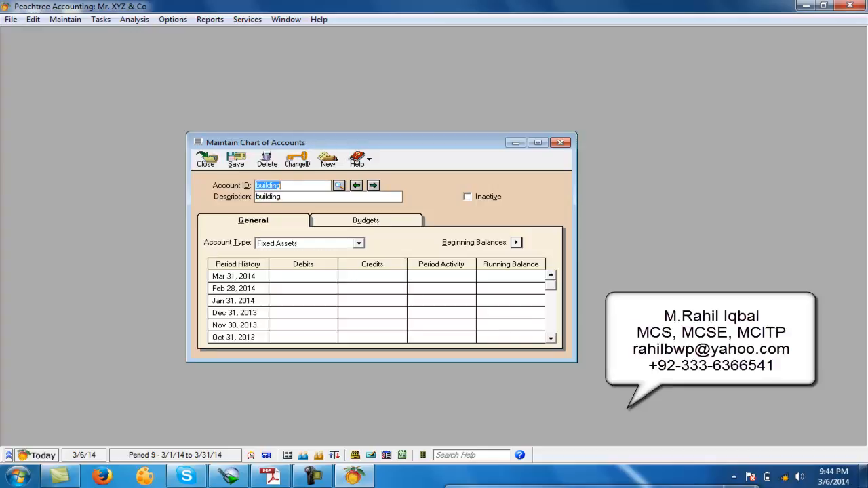
Add the furniture account fur as a Fixed Assets account and save it.
{"action": "key", "text": "Tab"}
{"action": "type", "text": "fur"}
{"action": "key", "text": "Tab"}
{"action": "key", "text": "alt+s"}
Add an account with ID and description salary exp and type Expenses, and save it.
{"action": "type", "text": "salary exp"}
{"action": "key", "text": "Tab"}
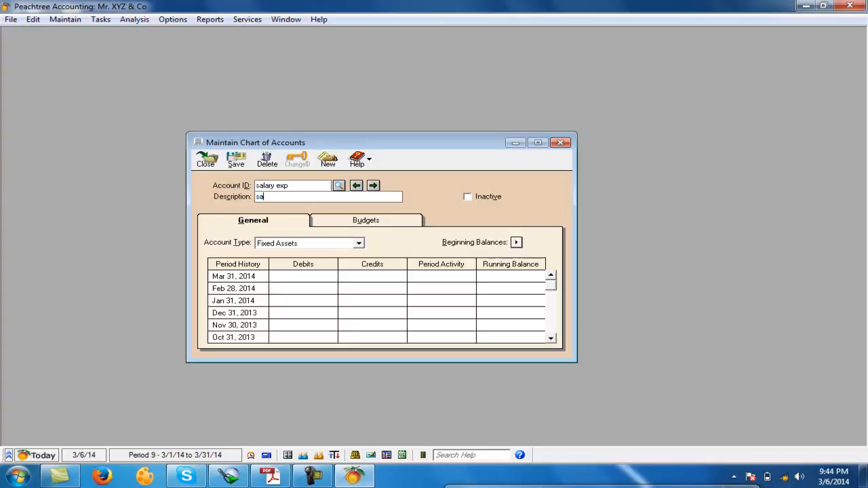
{"action": "type", "text": "salary exp"}
{"action": "key", "text": "Tab"}
{"action": "key", "text": "e"}
{"action": "key", "text": "e"}
{"action": "key", "text": "e"}
{"action": "key", "text": "Tab"}
{"action": "key", "text": "alt+s"}
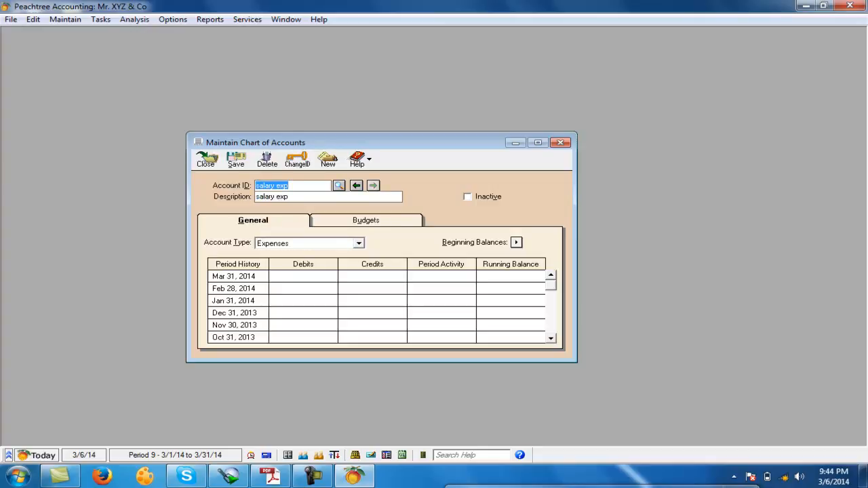
Add an account with ID and description salary pay and type Other Current Liabilities, and save it.
{"action": "key", "text": "Escape"}
{"action": "type", "text": "y"}
{"action": "key", "text": "Tab"}
{"action": "key", "text": "Right"}
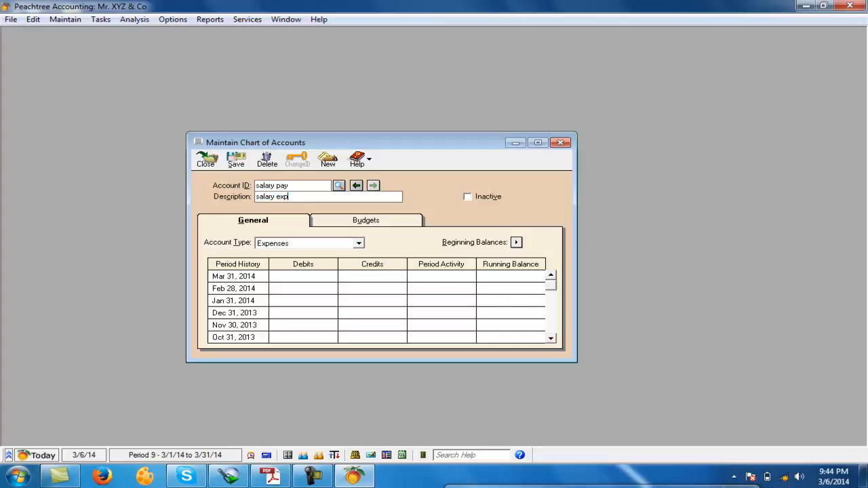
{"action": "key", "text": "Tab"}
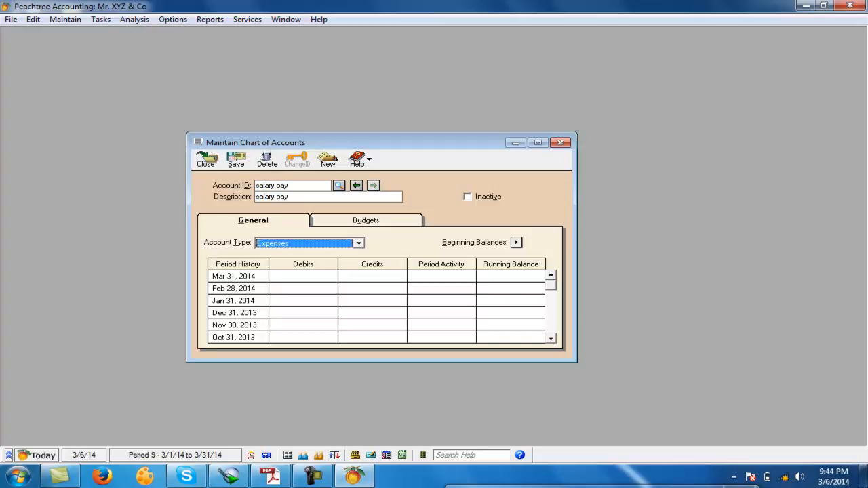
{"action": "key", "text": "Down"}
{"action": "key", "text": "Down"}
{"action": "key", "text": "Tab"}
{"action": "key", "text": "Tab"}
{"action": "key", "text": "Return"}
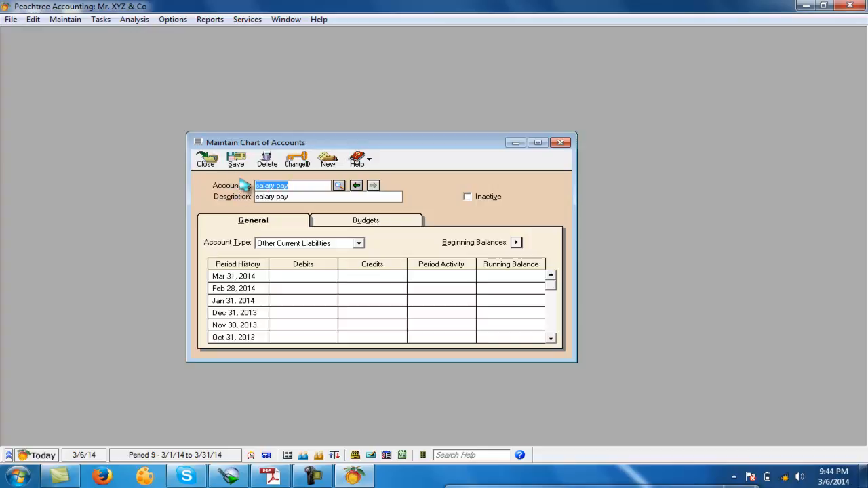
Add an income account with sales as its description and save it.
{"action": "key", "text": "Tab"}
{"action": "type", "text": "sales"}
{"action": "key", "text": "Tab"}
{"action": "key", "text": "i"}
{"action": "key", "text": "alt+s"}
Add the sales discount account with description sales dis and type Expenses, and save it.
{"action": "type", "text": "sale"}
{"action": "key", "text": "Tab"}
{"action": "type", "text": "sales dis"}
{"action": "key", "text": "Tab"}
{"action": "key", "text": "e"}
{"action": "key", "text": "e"}
{"action": "key", "text": "e"}
{"action": "key", "text": "e"}
{"action": "key", "text": "Tab"}
{"action": "key", "text": "alt+s"}
Add an account with ID and description pur and type Cost of Sales, and save it.
{"action": "type", "text": "p"}
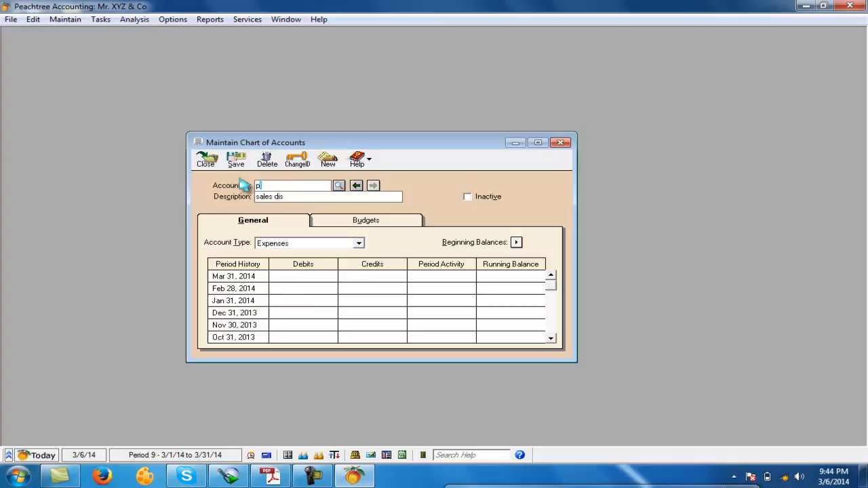
{"action": "type", "text": "ur"}
{"action": "key", "text": "Tab"}
{"action": "type", "text": "pur"}
{"action": "key", "text": "Tab"}
{"action": "key", "text": "c"}
{"action": "left_click", "coordinate": [236, 160]}
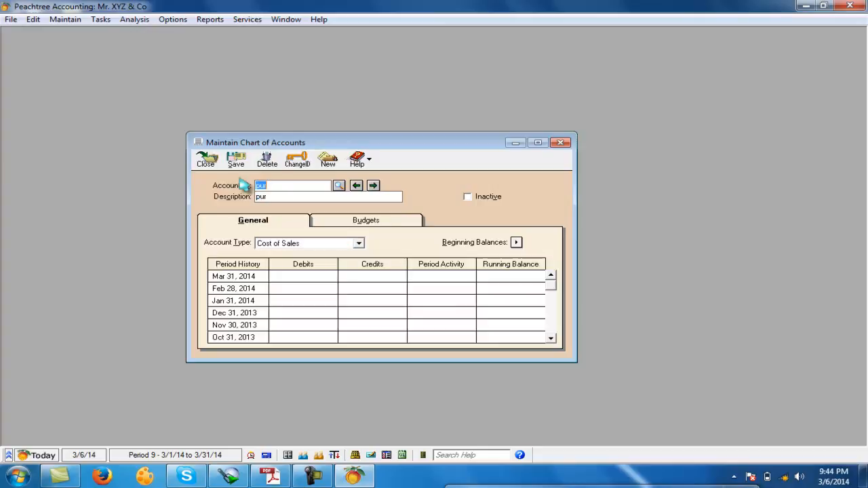
Add an account with ID and description pur dis and type Income, save it, and close the chart of accounts.
{"action": "type", "text": "pur dis"}
{"action": "key", "text": "Tab"}
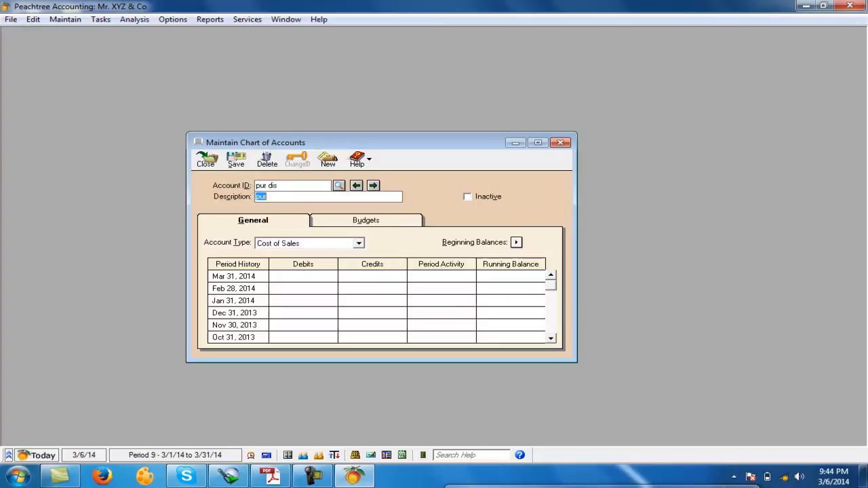
{"action": "type", "text": "dis"}
{"action": "key", "text": "Tab"}
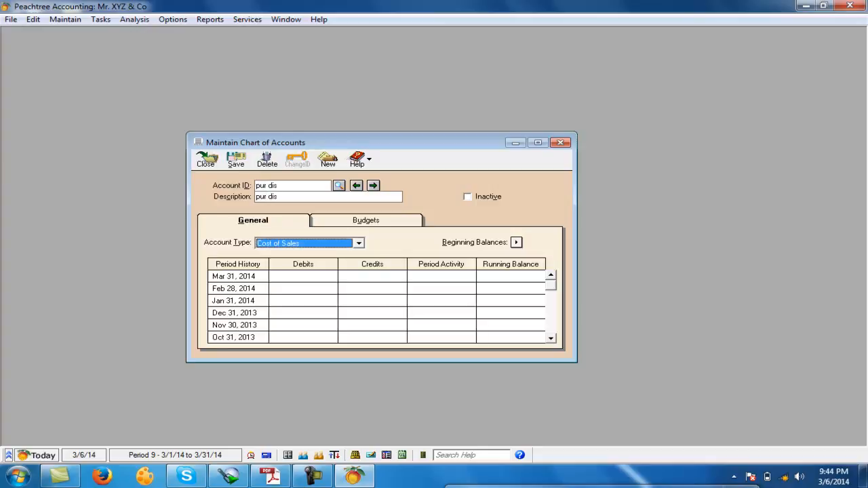
{"action": "key", "text": "ctrl+s"}
{"action": "left_click", "coordinate": [206, 159]}
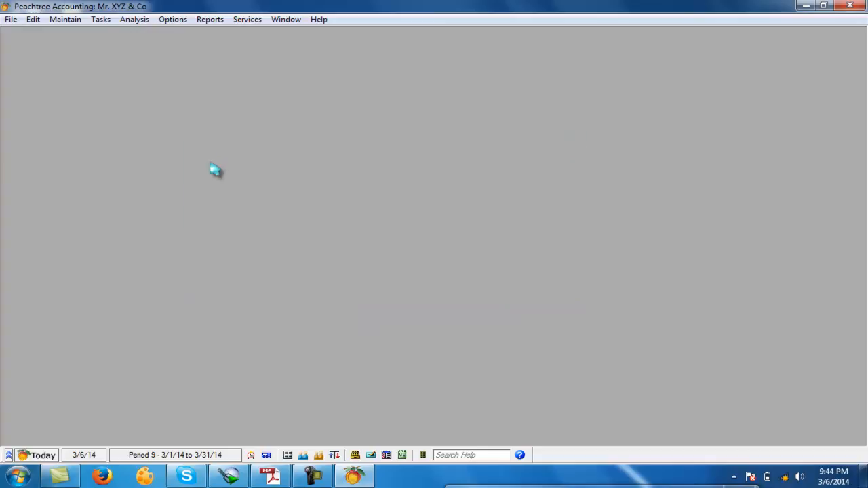
In the vendor defaults, set the Purchase Account to pur and the Discount GL Account to pur dis.
{"action": "left_click", "coordinate": [71, 19]}
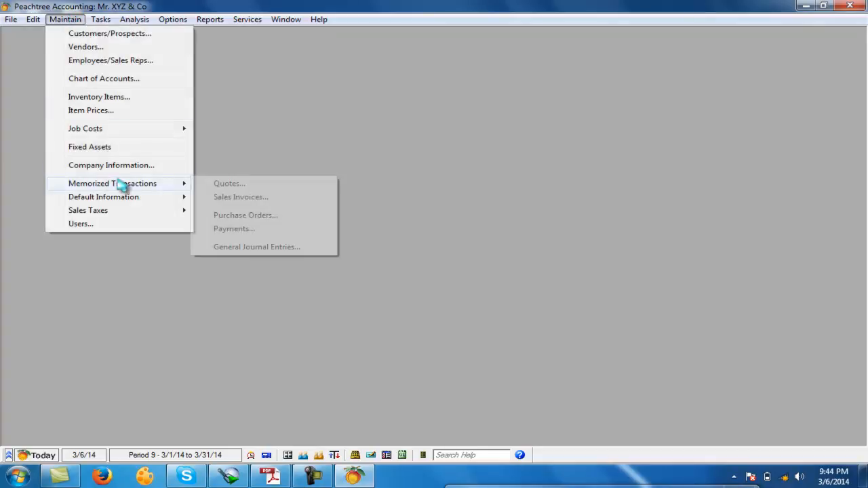
{"action": "mouse_move", "coordinate": [185, 198]}
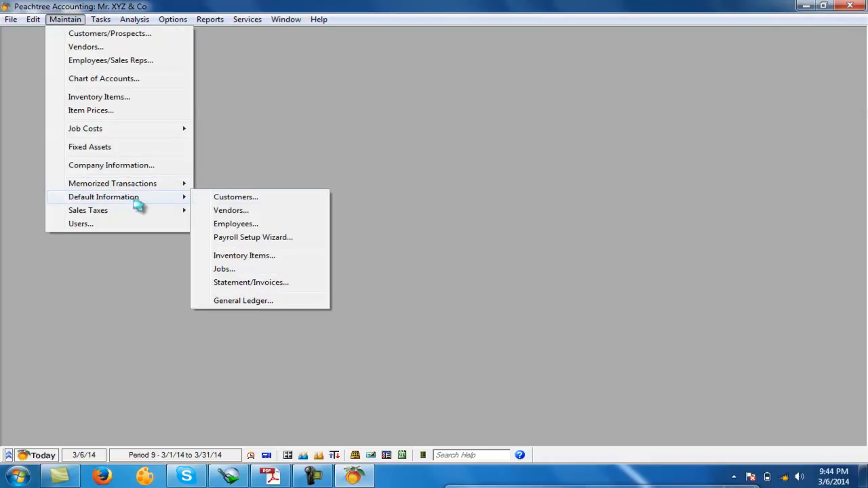
{"action": "left_click", "coordinate": [220, 211]}
{"action": "left_click", "coordinate": [384, 279]}
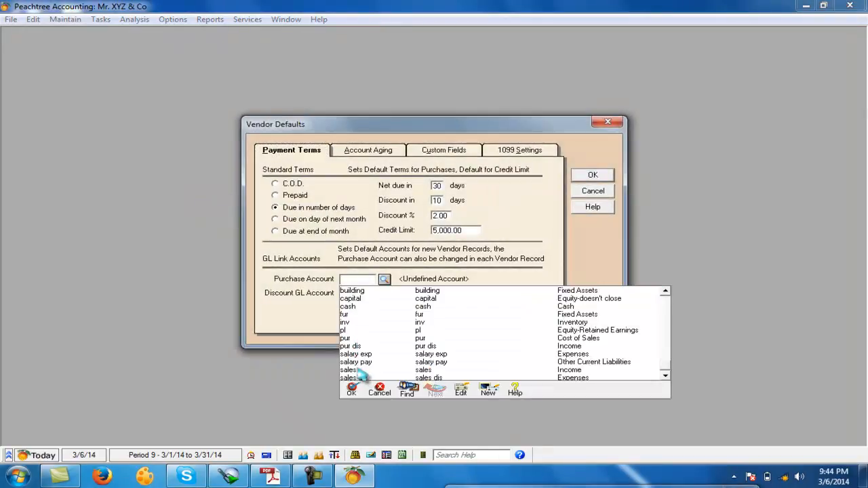
{"action": "double_click", "coordinate": [363, 339]}
{"action": "left_click", "coordinate": [384, 293]}
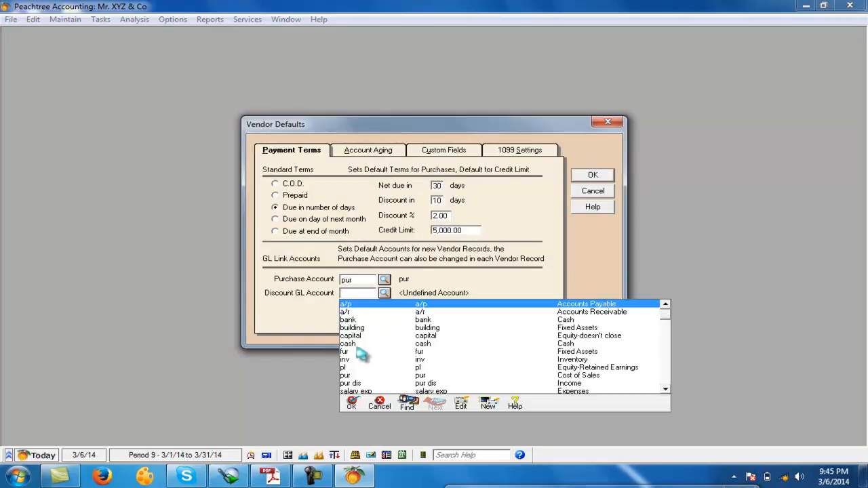
{"action": "double_click", "coordinate": [363, 383]}
Clear the default vendor credit limit, discount percentage, discount days and net due days, and accept the vendor defaults.
{"action": "double_click", "coordinate": [442, 231]}
{"action": "key", "text": "BackSpace"}
{"action": "double_click", "coordinate": [440, 216]}
{"action": "key", "text": "BackSpace"}
{"action": "left_click", "coordinate": [437, 201]}
{"action": "double_click", "coordinate": [437, 186]}
{"action": "key", "text": "BackSpace"}
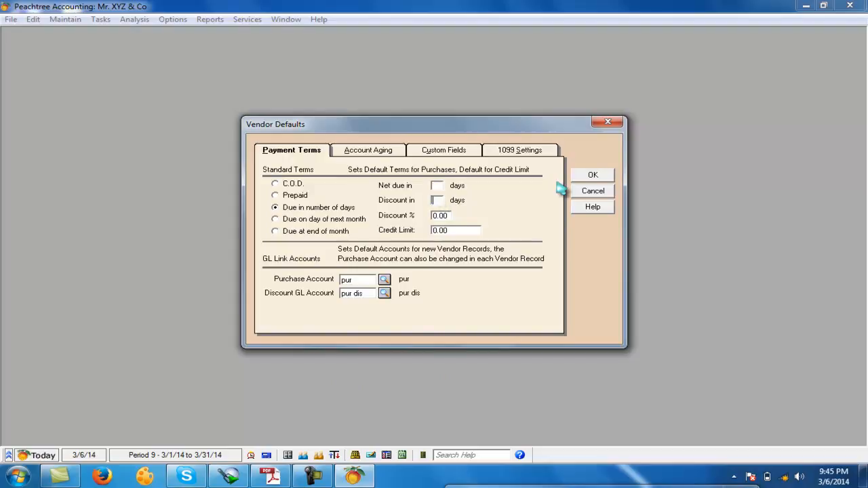
{"action": "left_click", "coordinate": [591, 177]}
In the customer defaults, set the GL Sales Account to sales and the Discount GL Account to sales dis.
{"action": "left_click", "coordinate": [62, 19]}
{"action": "mouse_move", "coordinate": [179, 199]}
{"action": "left_click", "coordinate": [218, 197]}
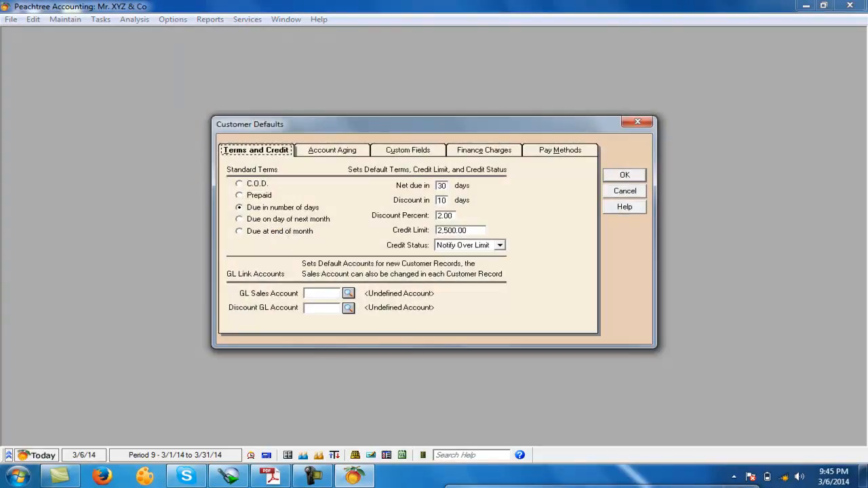
{"action": "left_click", "coordinate": [348, 293]}
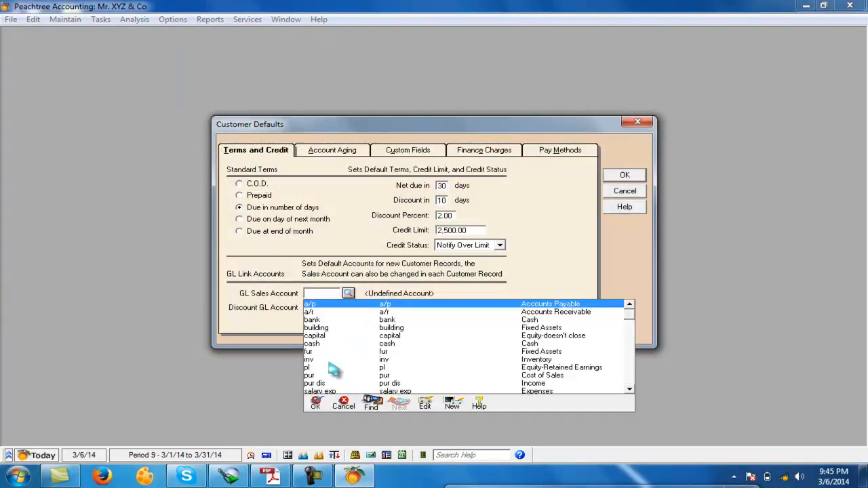
{"action": "scroll", "coordinate": [319, 364], "scroll_direction": "down", "scroll_amount": 1}
{"action": "double_click", "coordinate": [318, 384]}
{"action": "left_click", "coordinate": [348, 308]}
{"action": "scroll", "coordinate": [323, 366], "scroll_direction": "down", "scroll_amount": 1}
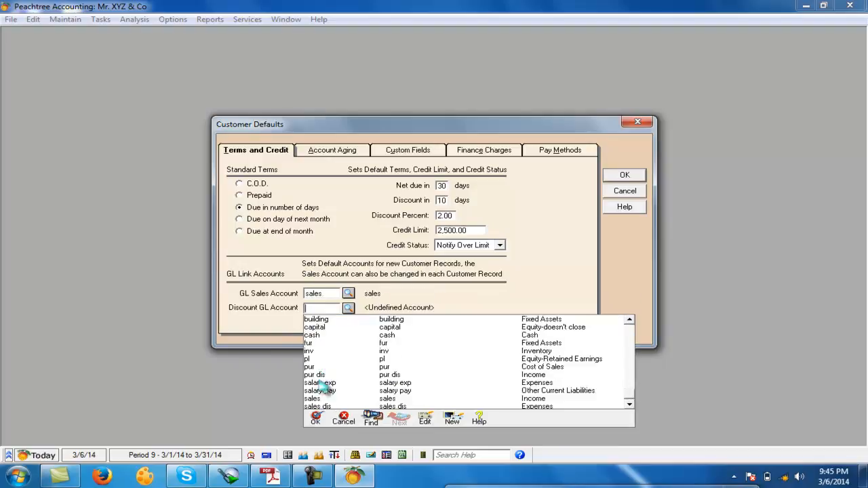
{"action": "double_click", "coordinate": [319, 406]}
Set the default customer credit status to No Credit Limit, zero the discount percentage, discount days and net due days, and accept the defaults.
{"action": "left_click", "coordinate": [468, 245]}
{"action": "left_click", "coordinate": [451, 253]}
{"action": "double_click", "coordinate": [445, 215]}
{"action": "type", "text": "0"}
{"action": "double_click", "coordinate": [441, 200]}
{"action": "type", "text": "0"}
{"action": "double_click", "coordinate": [442, 185]}
{"action": "left_click", "coordinate": [625, 175]}
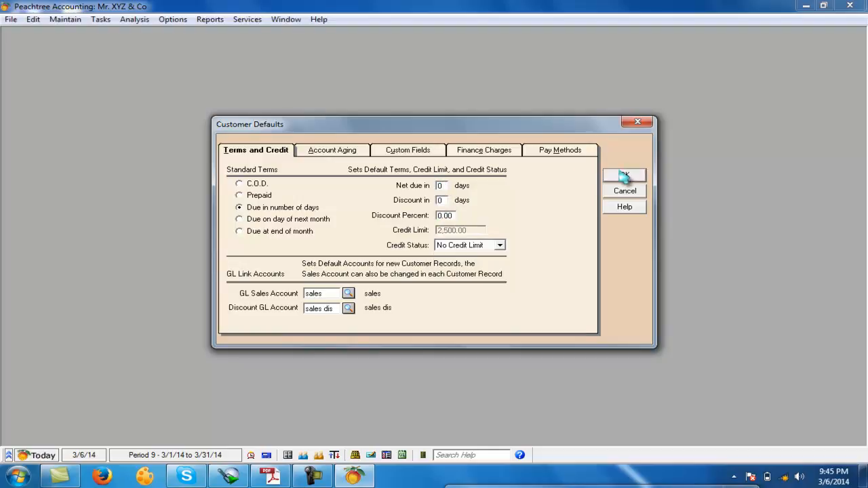
Check the traded item in Accounting Question.pdf in Adobe Reader, and start a Peachtree inventory item with ID and description computer.
{"action": "left_click", "coordinate": [63, 20]}
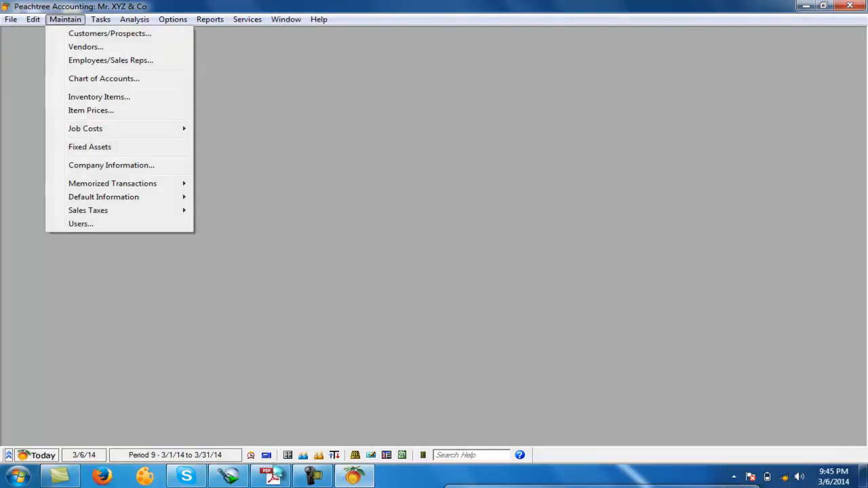
{"action": "left_click", "coordinate": [271, 476]}
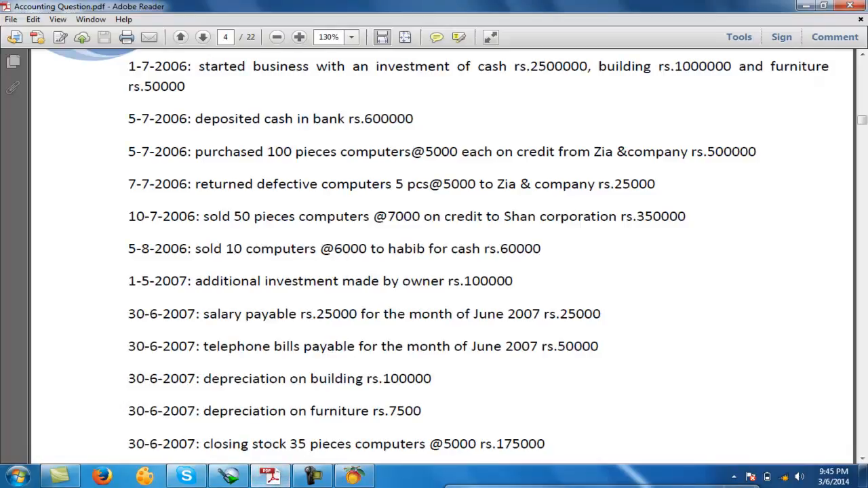
{"action": "left_click_drag", "start_coordinate": [299, 216], "coordinate": [363, 216]}
{"action": "left_click", "coordinate": [271, 476]}
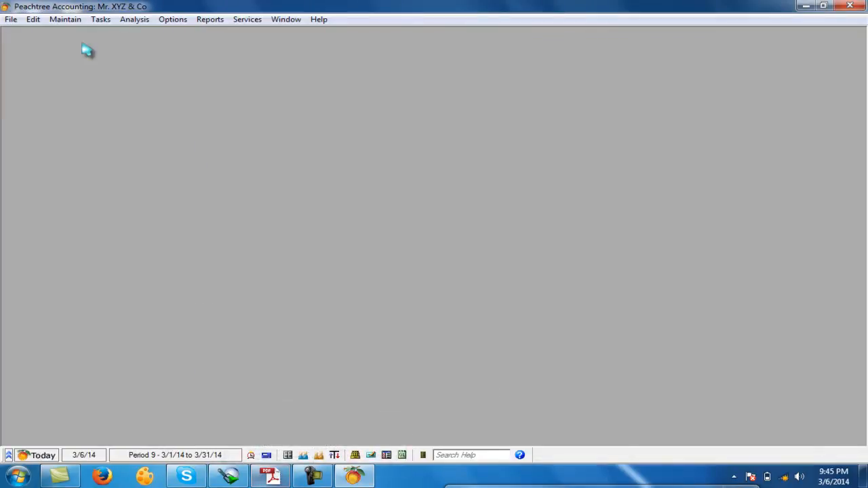
{"action": "left_click", "coordinate": [65, 19]}
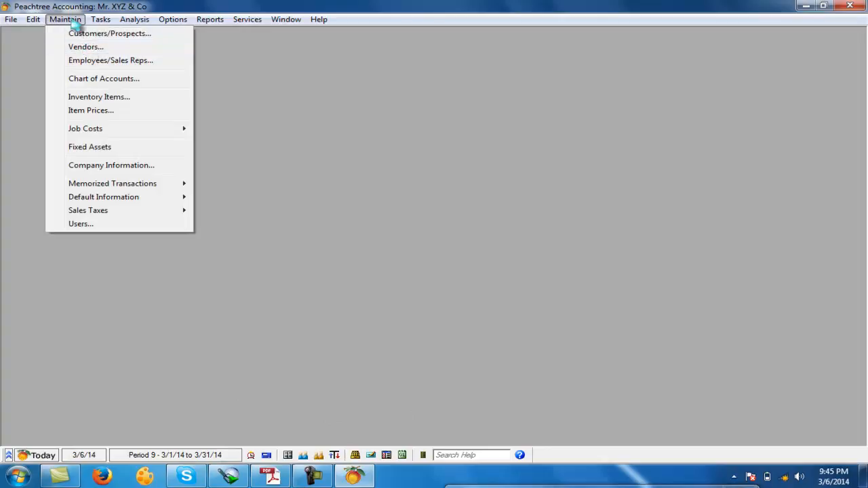
{"action": "left_click", "coordinate": [92, 98]}
{"action": "type", "text": "computer"}
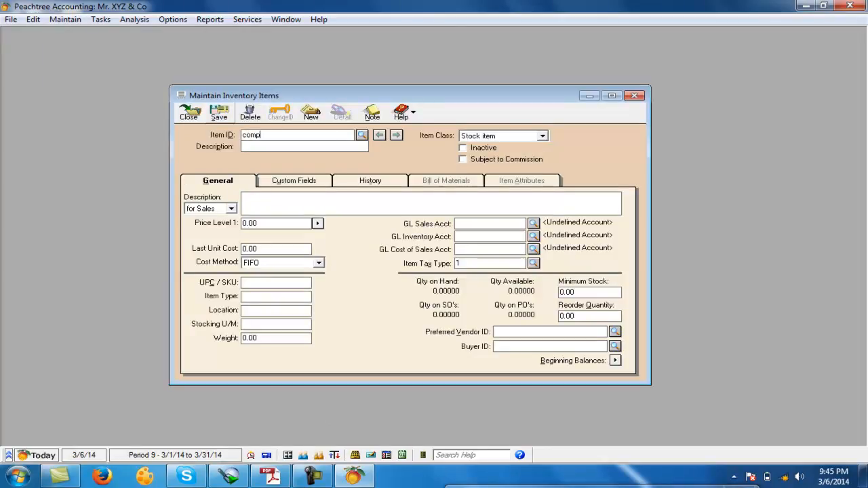
{"action": "key", "text": "Tab"}
{"action": "type", "text": "com"}
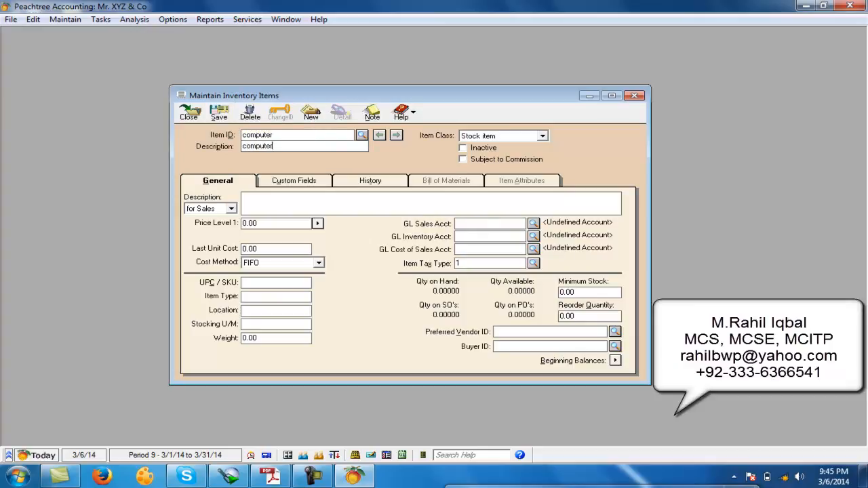
Assign the computer item's GL accounts: sales for sales, inv for inventory and pur for cost of sales.
{"action": "left_click", "coordinate": [533, 223]}
{"action": "left_click", "coordinate": [476, 317]}
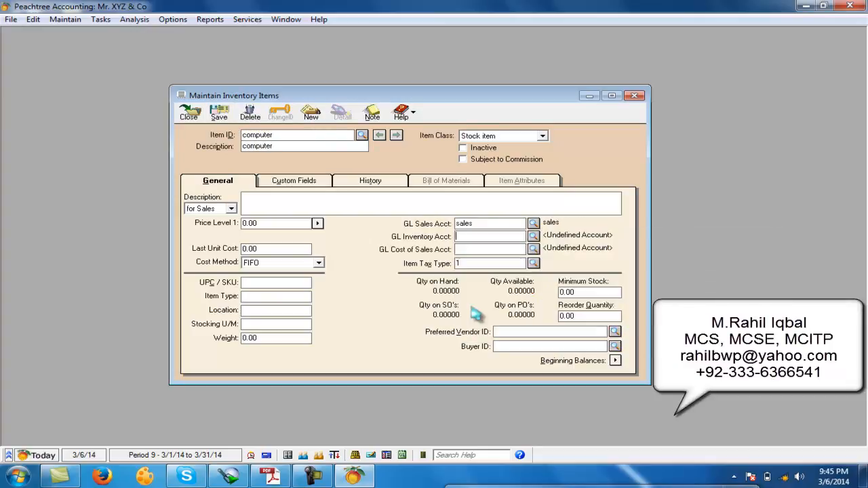
{"action": "left_click", "coordinate": [533, 236]}
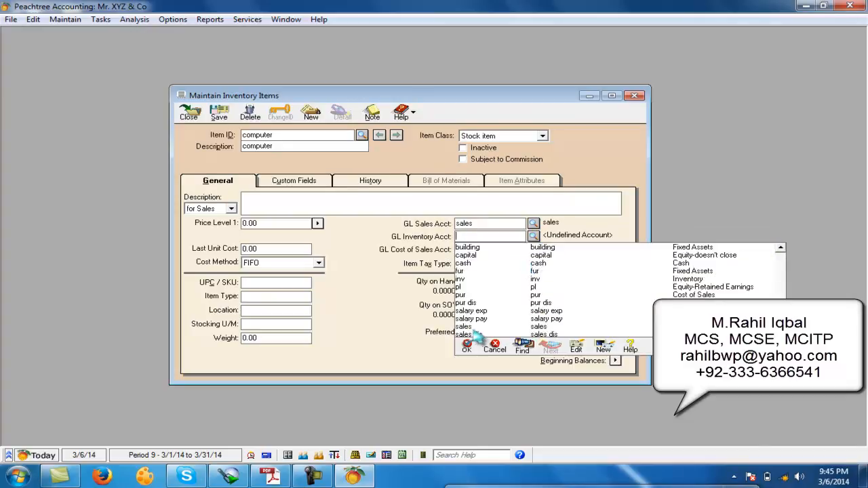
{"action": "left_click", "coordinate": [464, 279]}
{"action": "left_click", "coordinate": [533, 249]}
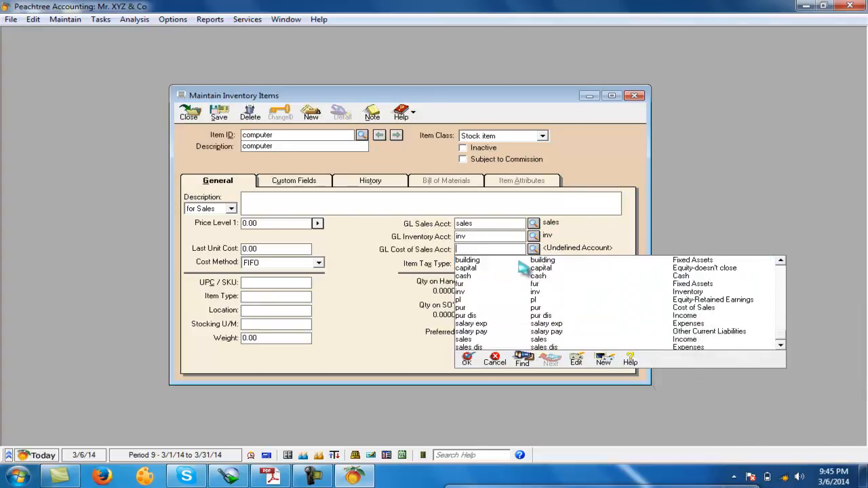
{"action": "left_click", "coordinate": [466, 307]}
Set the computer item's stocking unit to pcs, save the item and close the inventory window.
{"action": "left_click", "coordinate": [261, 324]}
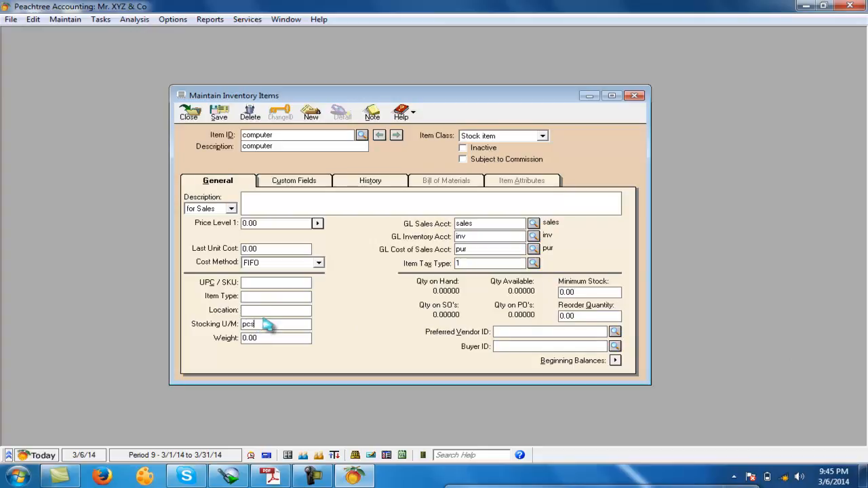
{"action": "left_click", "coordinate": [219, 112]}
{"action": "left_click", "coordinate": [190, 112]}
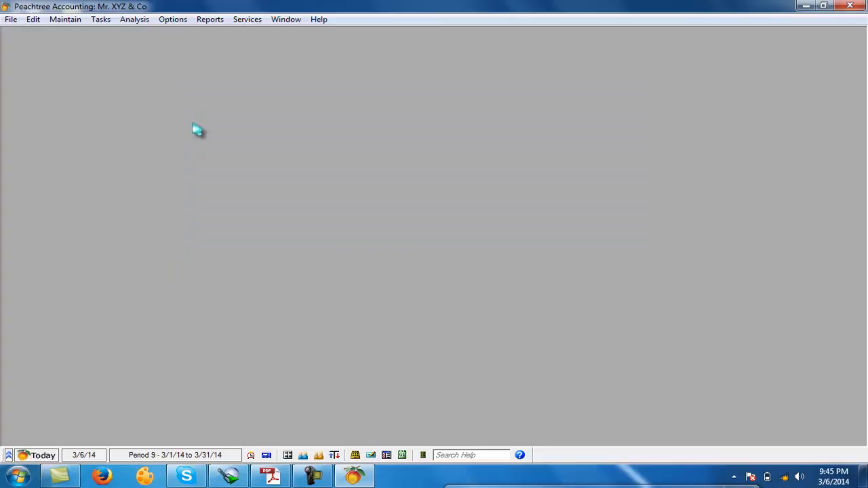
Start a general journal entry and debit the cash account 2,500,000.
{"action": "left_click", "coordinate": [100, 20]}
{"action": "left_click", "coordinate": [143, 304]}
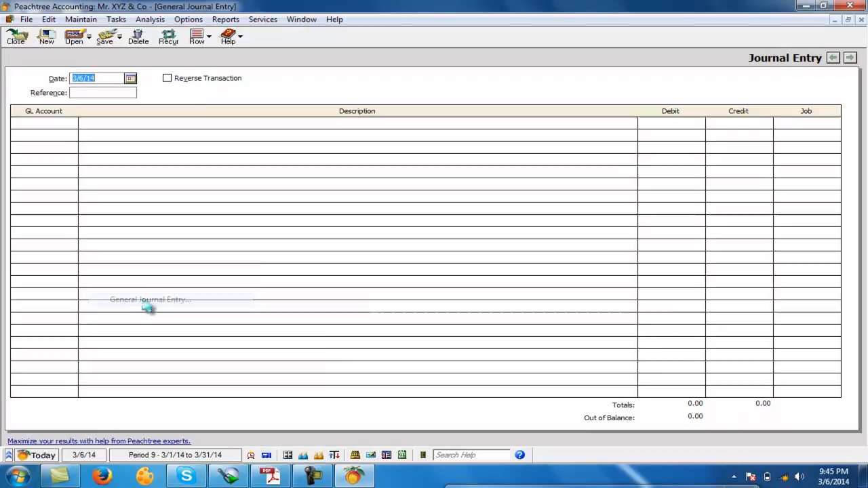
{"action": "type", "text": "cash"}
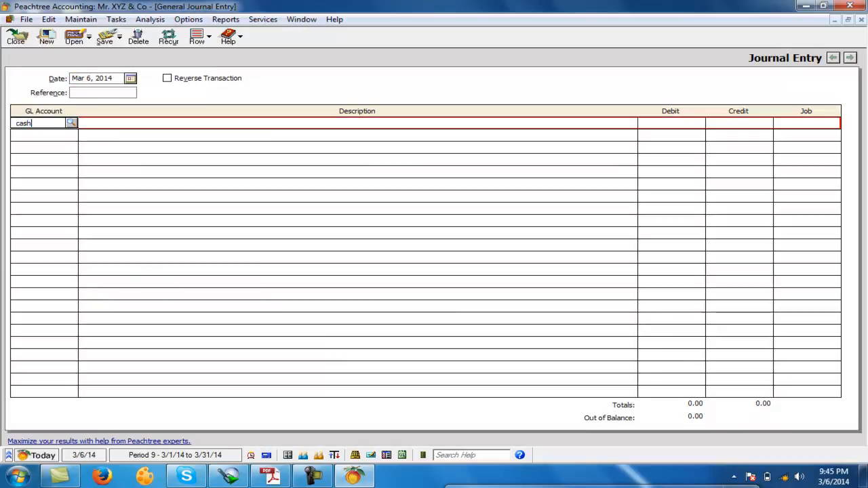
{"action": "key", "text": "Tab"}
{"action": "key", "text": "Tab"}
{"action": "type", "text": "2,500,000"}
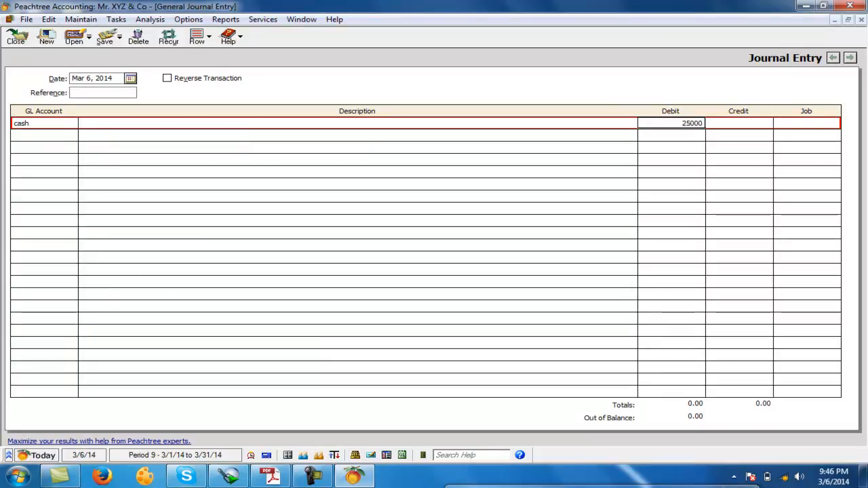
{"action": "key", "text": "Tab"}
{"action": "key", "text": "Tab"}
{"action": "key", "text": "Tab"}
Add a journal line debiting the building account 1,000,000.
{"action": "type", "text": "bu"}
{"action": "key", "text": "Tab"}
{"action": "key", "text": "Tab"}
{"action": "key", "text": "Tab"}
{"action": "key", "text": "shift+Tab"}
{"action": "type", "text": "1,000,000"}
{"action": "key", "text": "Tab"}
{"action": "key", "text": "Tab"}
{"action": "key", "text": "Tab"}
Add a journal line debiting the fur account 50,000.
{"action": "type", "text": "fur"}
{"action": "key", "text": "Tab"}
{"action": "type", "text": "50,000"}
{"action": "key", "text": "Tab"}
{"action": "key", "text": "Tab"}
{"action": "key", "text": "Tab"}
Add a journal line crediting the capital account 735,000.
{"action": "type", "text": "capital"}
{"action": "key", "text": "Tab"}
{"action": "key", "text": "Tab"}
{"action": "key", "text": "Tab"}
{"action": "type", "text": "735,000"}
{"action": "key", "text": "Tab"}
{"action": "key", "text": "Tab"}
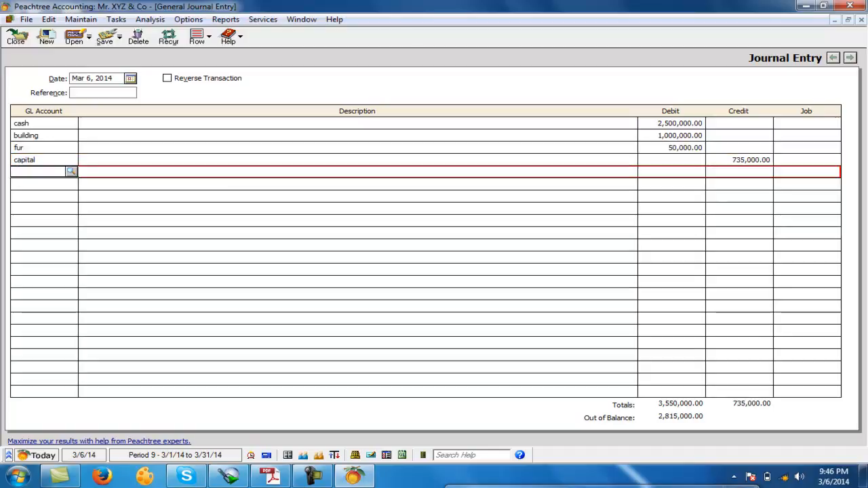
Correct the credit amount on the capital line to 3,550,000.
{"action": "left_click", "coordinate": [738, 162]}
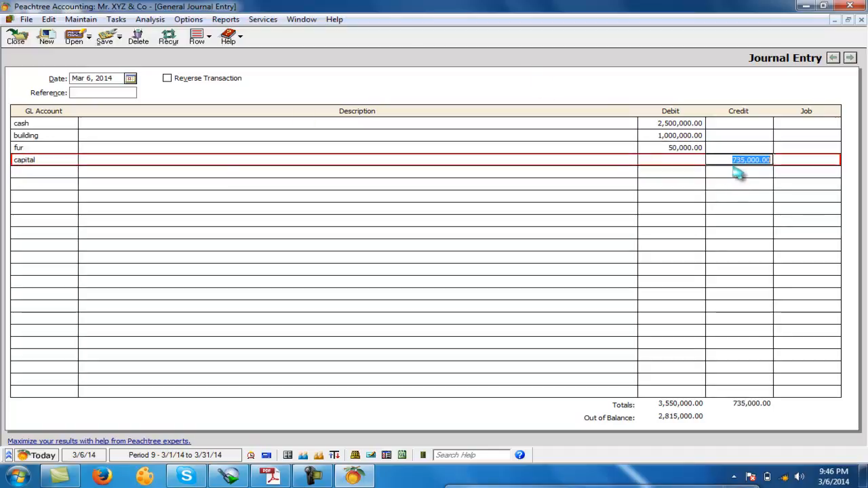
{"action": "type", "text": "3,55"}
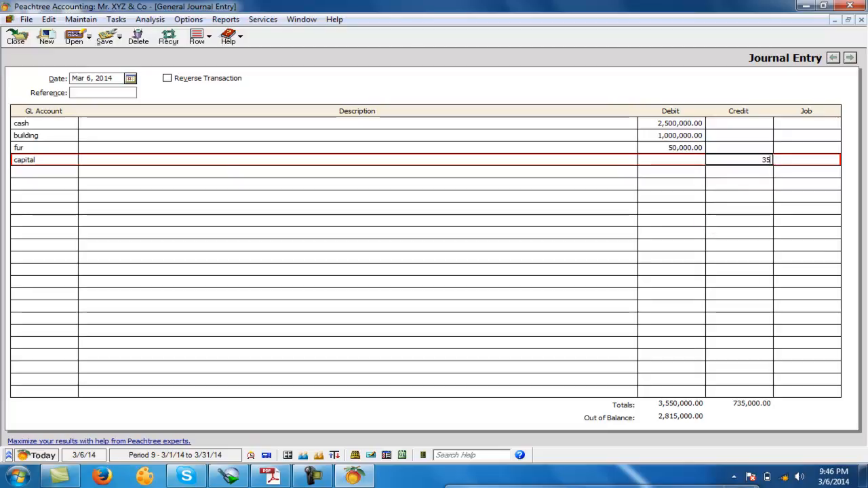
{"action": "type", "text": "0,000"}
{"action": "key", "text": "Tab"}
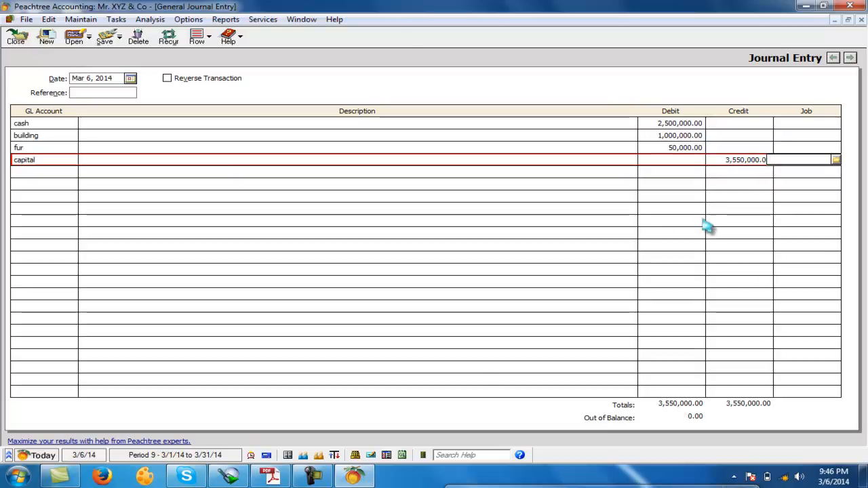
Review the 1-7-2006 transaction in Accounting Question.pdf in Adobe Reader, and save and close the journal entry in Peachtree.
{"action": "left_click", "coordinate": [271, 477]}
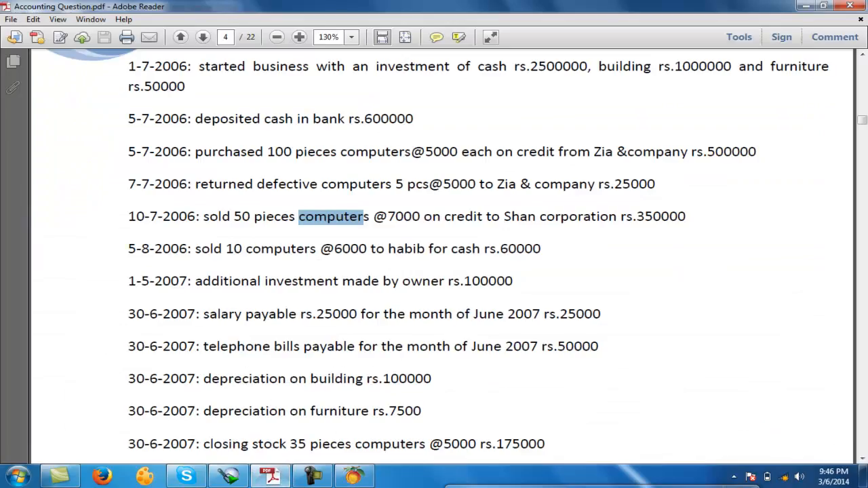
{"action": "left_click_drag", "start_coordinate": [129, 66], "coordinate": [185, 86]}
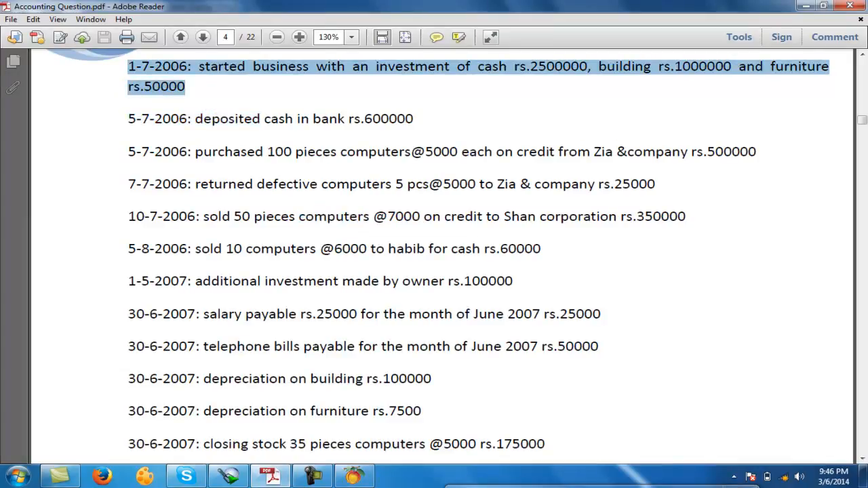
{"action": "left_click", "coordinate": [274, 477]}
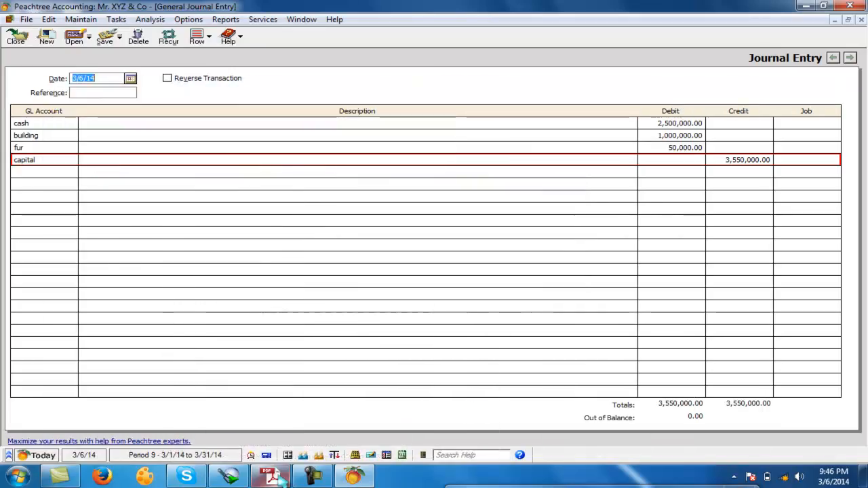
{"action": "left_click", "coordinate": [105, 37]}
{"action": "left_click", "coordinate": [19, 39]}
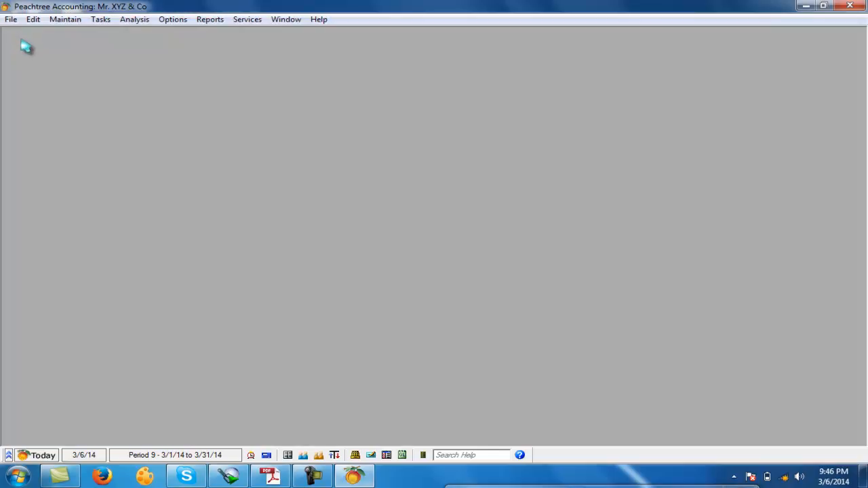
View the General Ledger report to check the posted account balances, and close the report and the report list.
{"action": "left_click", "coordinate": [205, 20]}
{"action": "left_click", "coordinate": [246, 82]}
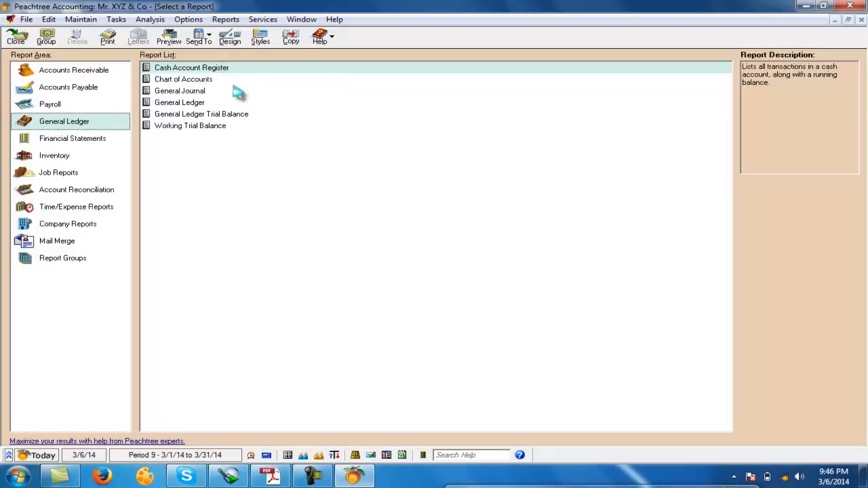
{"action": "double_click", "coordinate": [193, 103]}
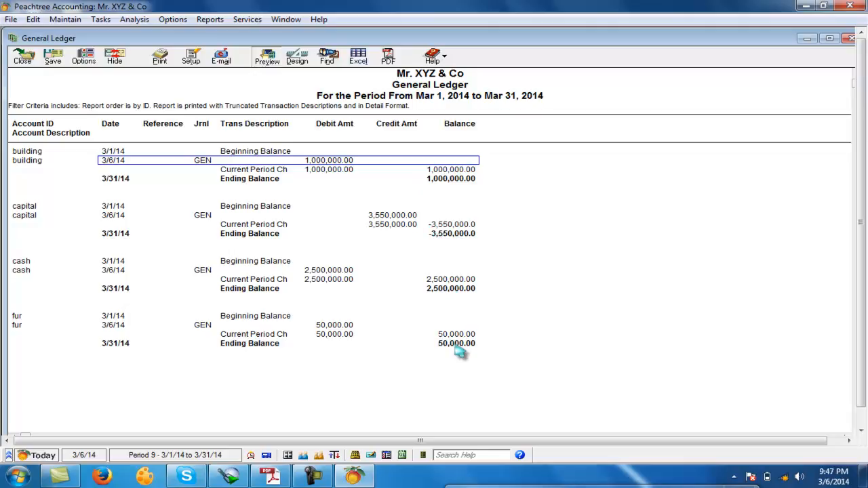
{"action": "left_click", "coordinate": [23, 57]}
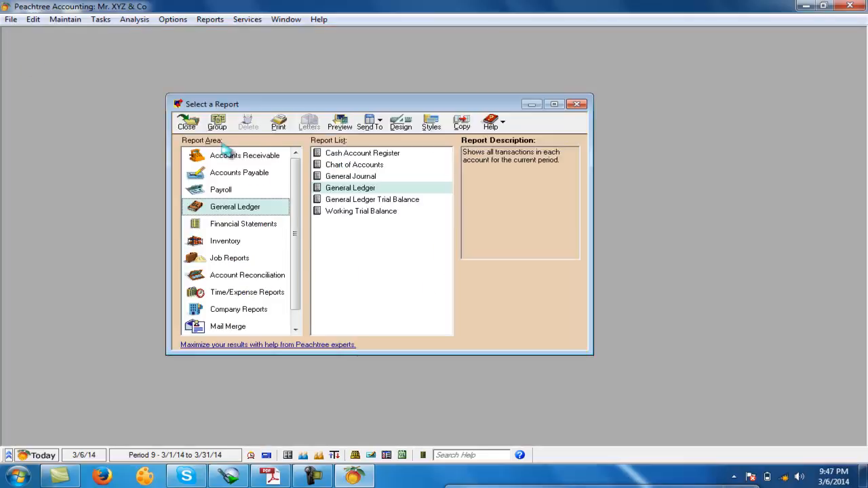
{"action": "left_click", "coordinate": [192, 130]}
Review the 5-7-2006 bank deposit in Accounting Question.pdf in Adobe Reader, and return to Peachtree.
{"action": "left_click", "coordinate": [269, 476]}
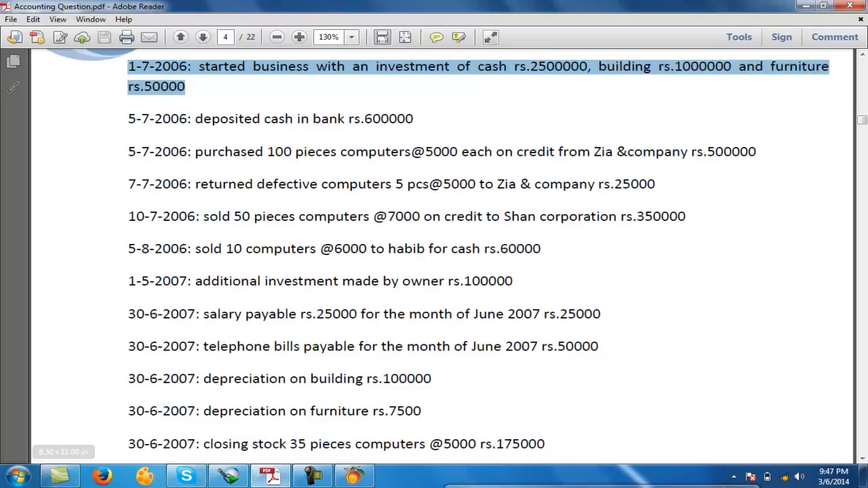
{"action": "left_click_drag", "start_coordinate": [128, 118], "coordinate": [413, 120]}
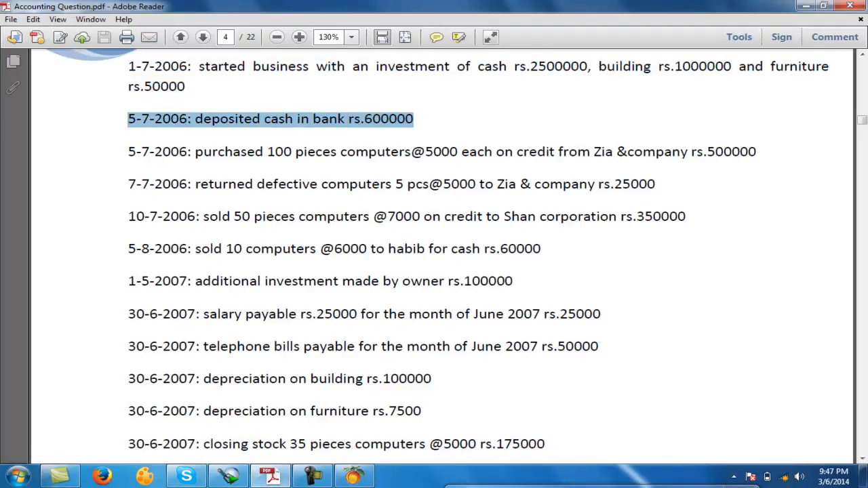
{"action": "left_click", "coordinate": [353, 476]}
Start a general journal entry with a line debiting the bank account 600,000.
{"action": "left_click", "coordinate": [101, 19]}
{"action": "left_click", "coordinate": [151, 299]}
{"action": "left_click", "coordinate": [73, 131]}
{"action": "type", "text": "bank"}
{"action": "key", "text": "Tab"}
{"action": "key", "text": "Tab"}
{"action": "type", "text": "600,000"}
{"action": "key", "text": "Tab"}
{"action": "key", "text": "Tab"}
Add a journal line crediting the cash account 600,000, and save and close the entry.
{"action": "key", "text": "Tab"}
{"action": "type", "text": "cash"}
{"action": "key", "text": "Tab"}
{"action": "key", "text": "Tab"}
{"action": "key", "text": "Tab"}
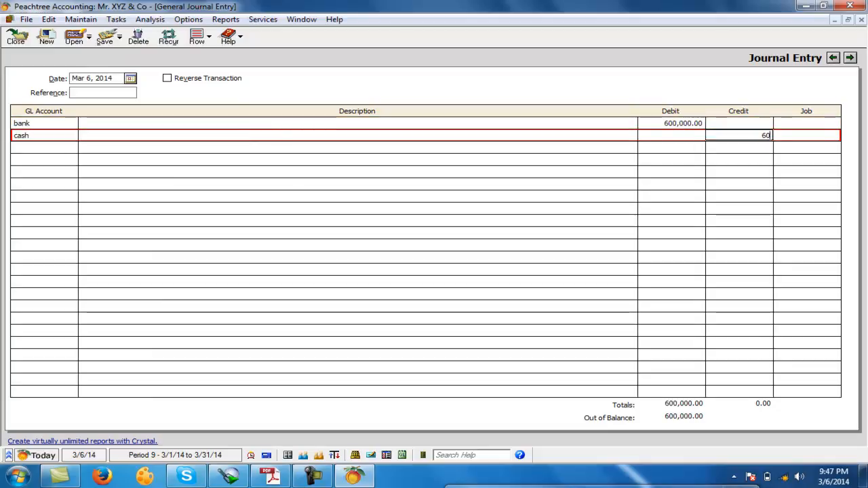
{"action": "type", "text": "600000"}
{"action": "key", "text": "Tab"}
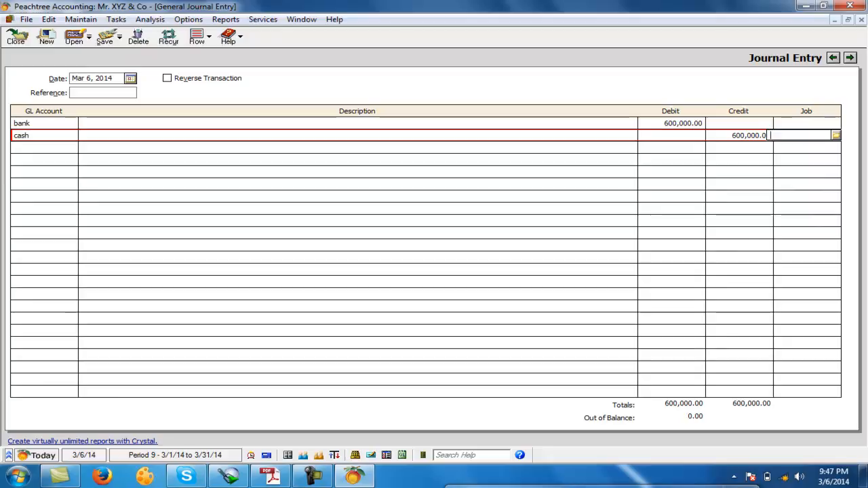
{"action": "left_click", "coordinate": [104, 37]}
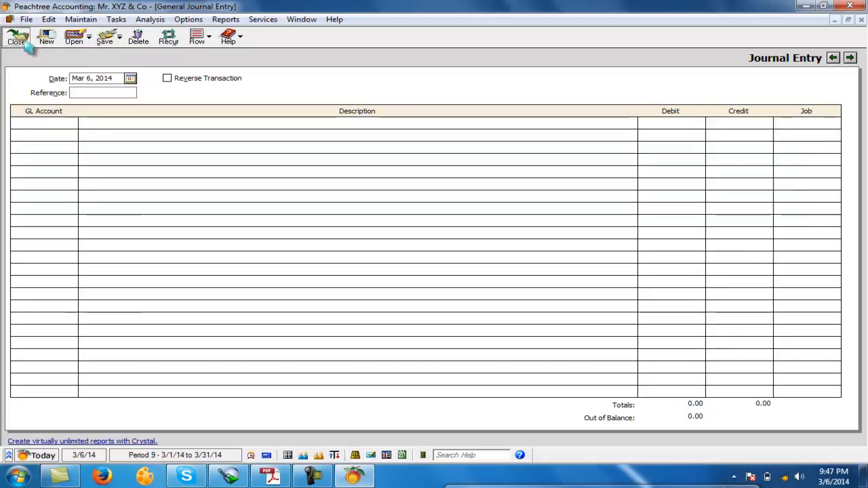
{"action": "left_click", "coordinate": [21, 39]}
Review the 5-7-2006 credit purchase of computers in Accounting Question.pdf in Adobe Reader, and return to Peachtree.
{"action": "left_click", "coordinate": [271, 476]}
{"action": "left_click_drag", "start_coordinate": [128, 151], "coordinate": [704, 152]}
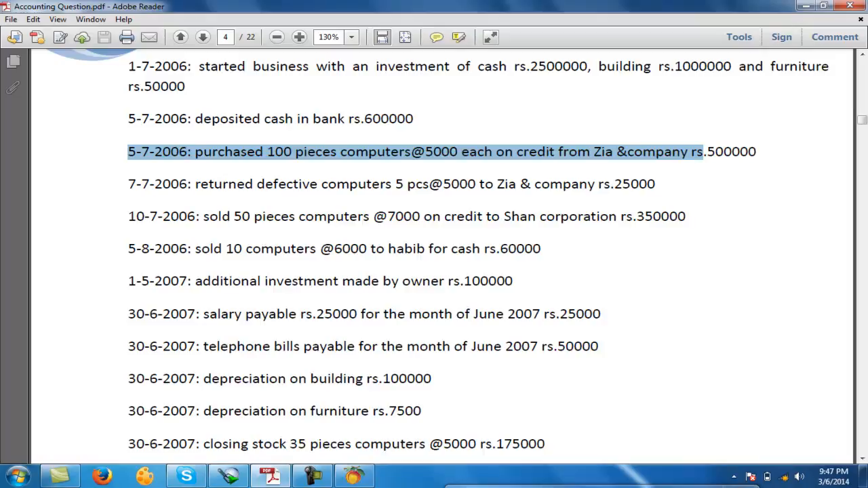
{"action": "left_click", "coordinate": [536, 152]}
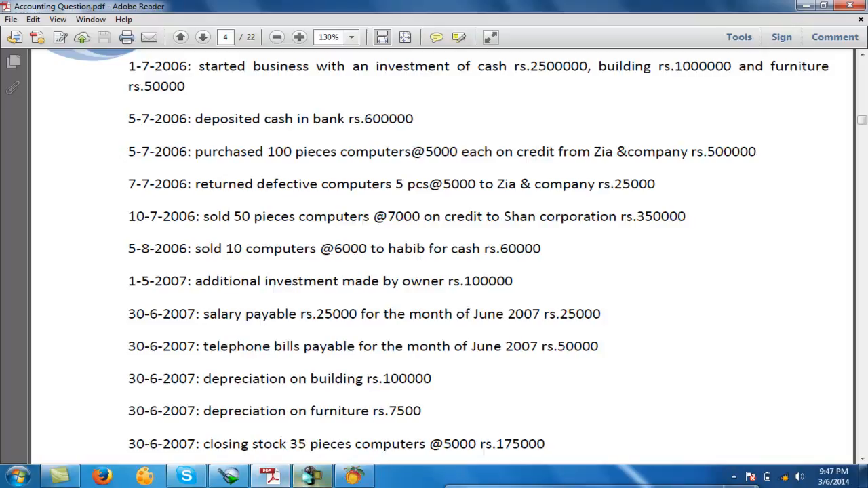
{"action": "left_click", "coordinate": [353, 476]}
Create a vendor record with the ID and name zia, and save and close it.
{"action": "left_click", "coordinate": [65, 19]}
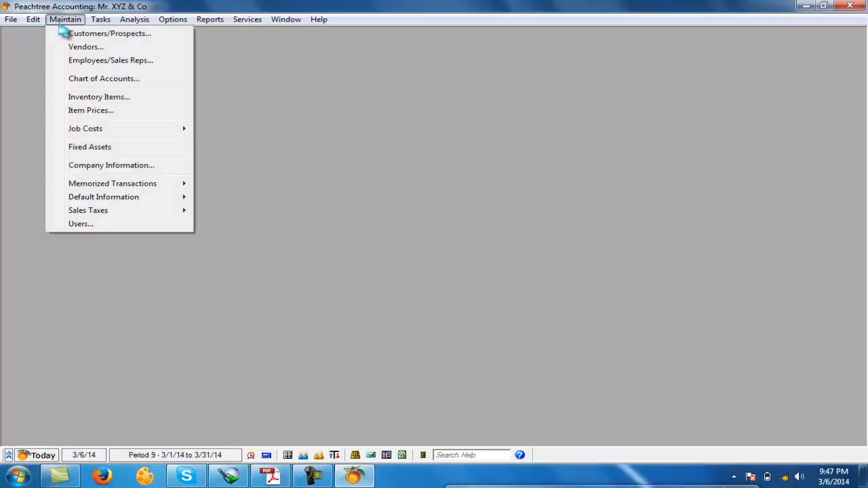
{"action": "left_click", "coordinate": [76, 48]}
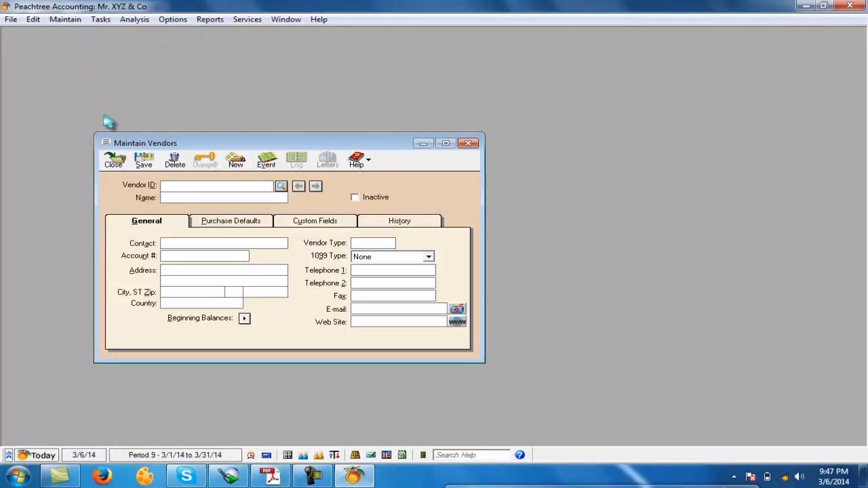
{"action": "key", "text": "Tab"}
{"action": "type", "text": "z"}
{"action": "left_click", "coordinate": [142, 160]}
{"action": "left_click", "coordinate": [113, 161]}
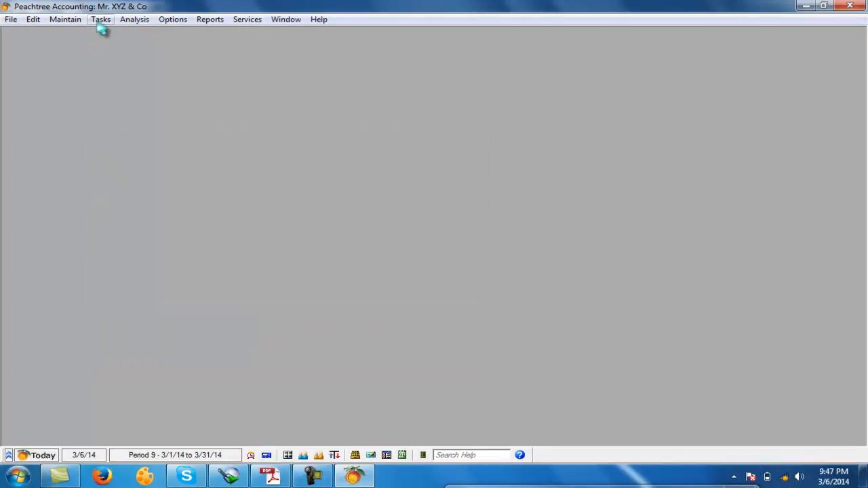
Start a purchase in Purchases/Receive Inventory for vendor zia with invoice number p1.
{"action": "left_click", "coordinate": [101, 21]}
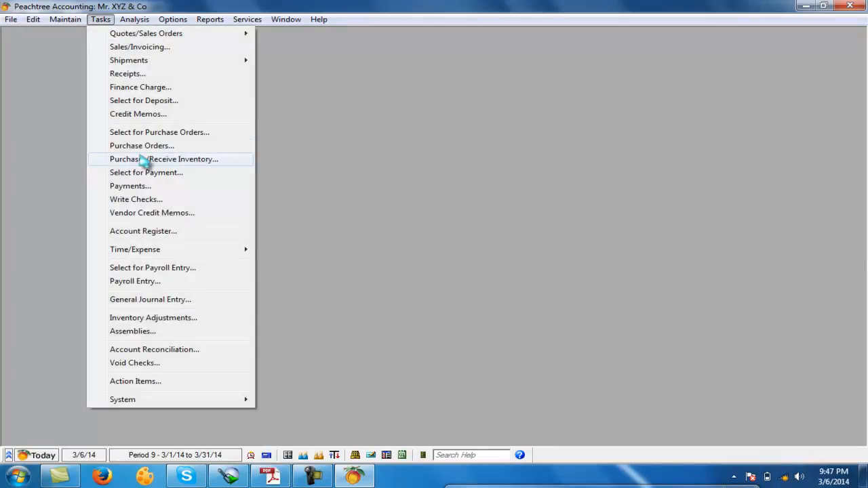
{"action": "left_click", "coordinate": [163, 161]}
{"action": "left_click", "coordinate": [165, 57]}
{"action": "double_click", "coordinate": [142, 67]}
{"action": "left_click", "coordinate": [411, 88]}
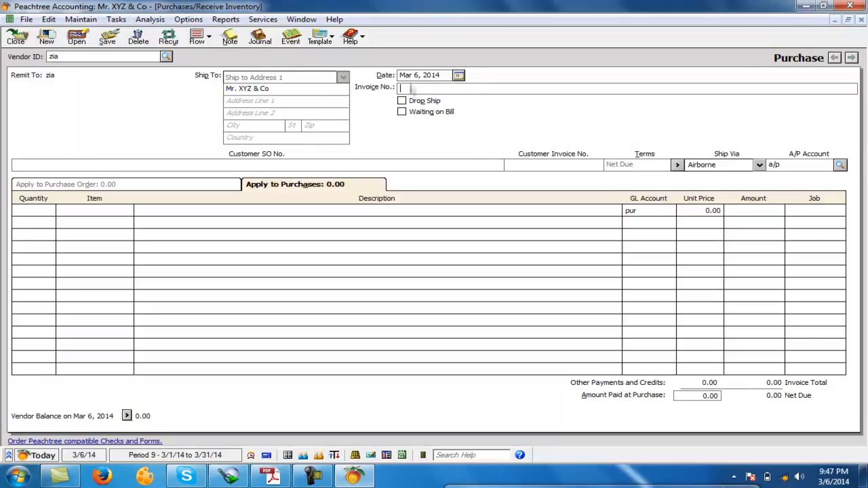
{"action": "type", "text": "p1"}
{"action": "left_click", "coordinate": [47, 214]}
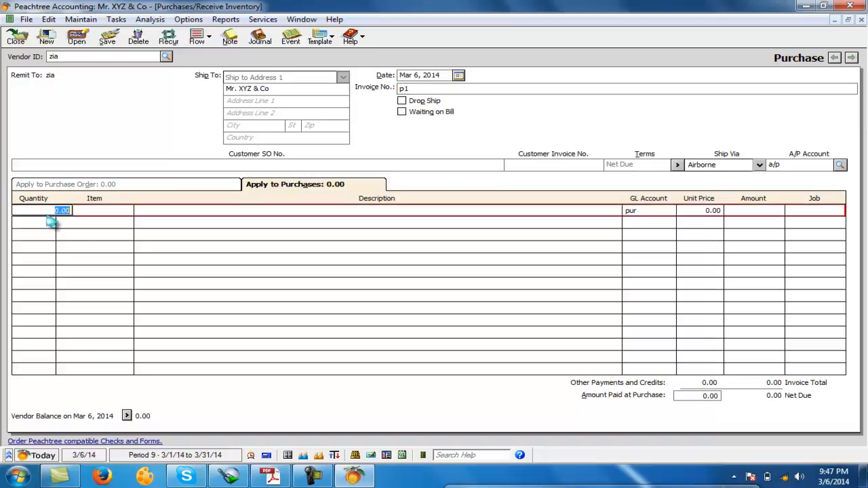
{"action": "left_click", "coordinate": [421, 88]}
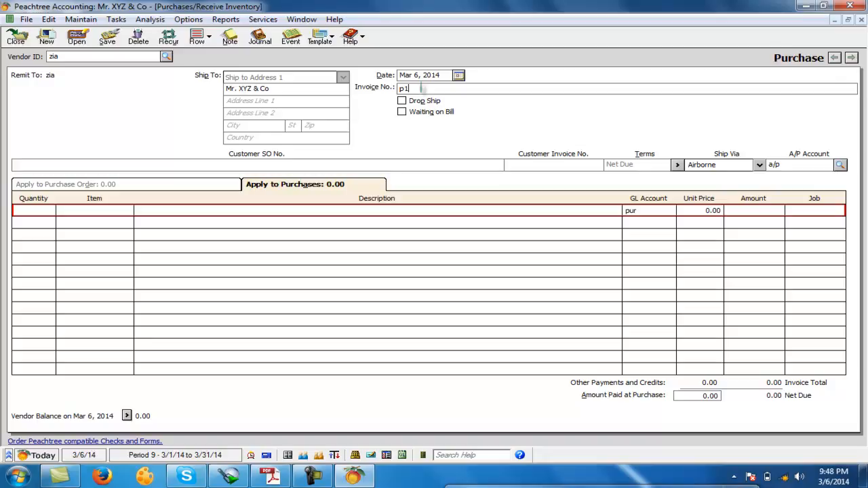
{"action": "left_click", "coordinate": [34, 211]}
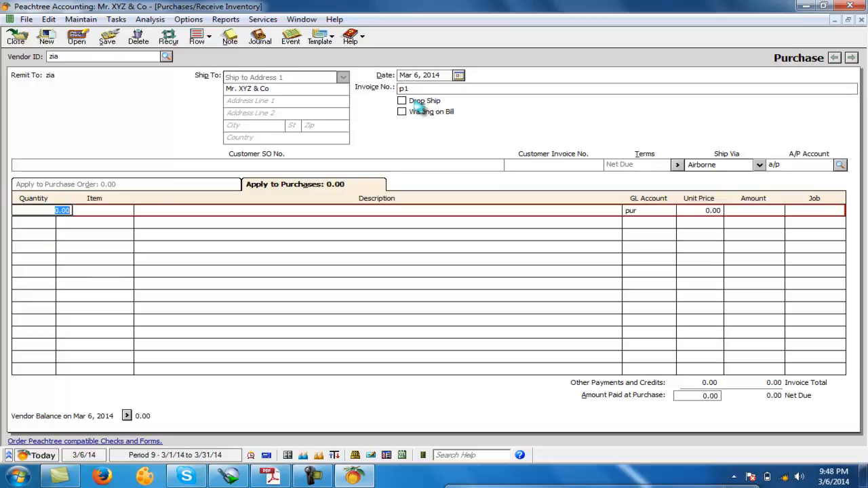
Check the purchase in the PDF in Adobe Reader, and enter 100 units of item computer at 5,000 each in Peachtree.
{"action": "left_click", "coordinate": [270, 477]}
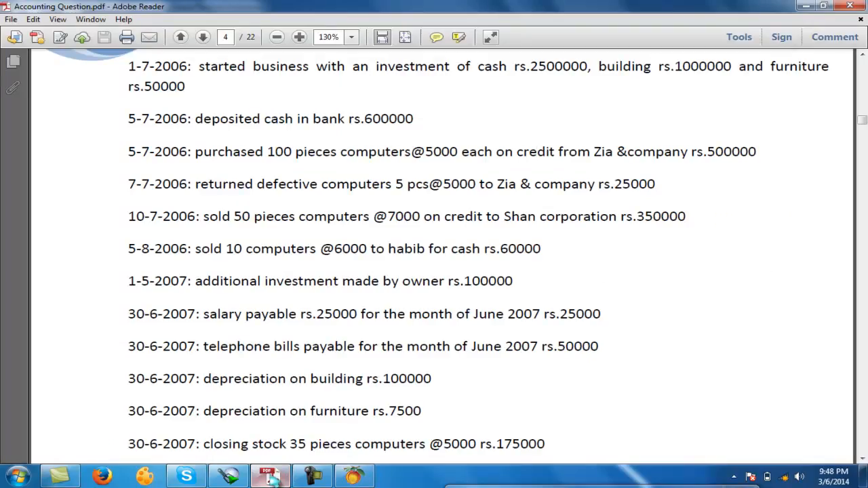
{"action": "left_click", "coordinate": [354, 477]}
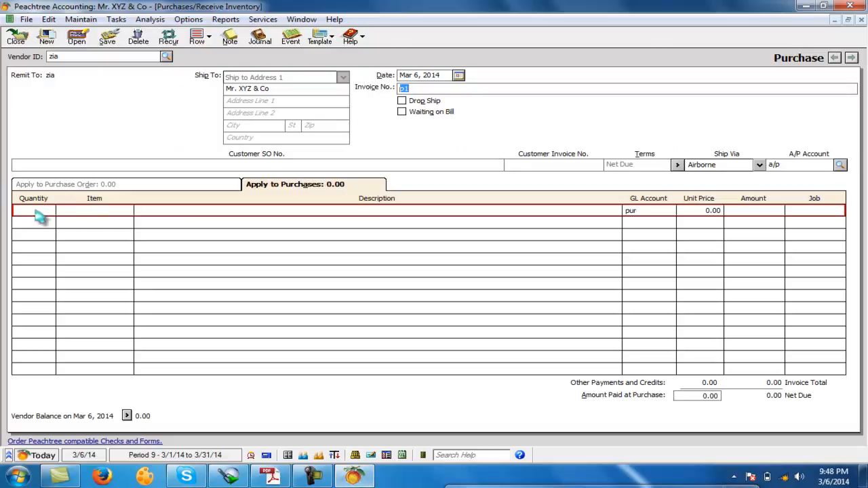
{"action": "left_click", "coordinate": [37, 212]}
{"action": "type", "text": "100"}
{"action": "key", "text": "Tab"}
{"action": "type", "text": "computer"}
{"action": "key", "text": "Tab"}
{"action": "key", "text": "Tab"}
{"action": "key", "text": "Tab"}
{"action": "type", "text": "5,000"}
{"action": "key", "text": "Tab"}
{"action": "key", "text": "Tab"}
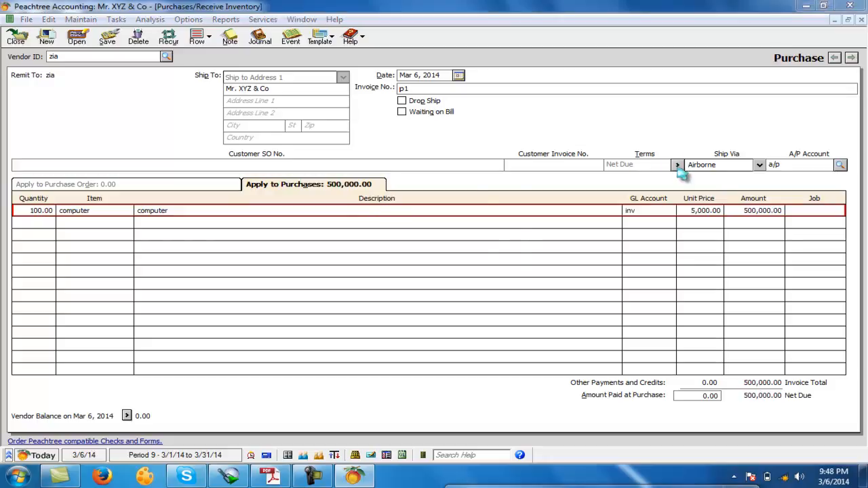
Set the purchase's displayed terms to "on credit", save it, and check the saved invoice before closing.
{"action": "left_click", "coordinate": [677, 165]}
{"action": "left_click_drag", "start_coordinate": [498, 260], "coordinate": [431, 266]}
{"action": "type", "text": "on credit"}
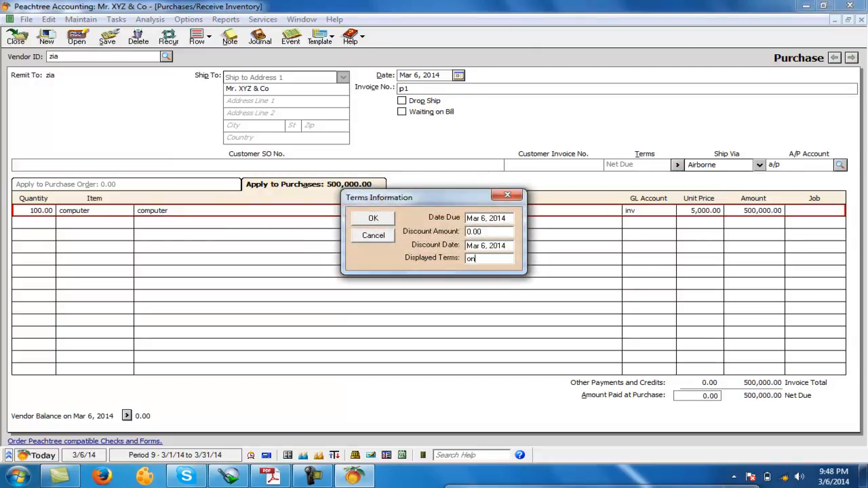
{"action": "left_click", "coordinate": [372, 220]}
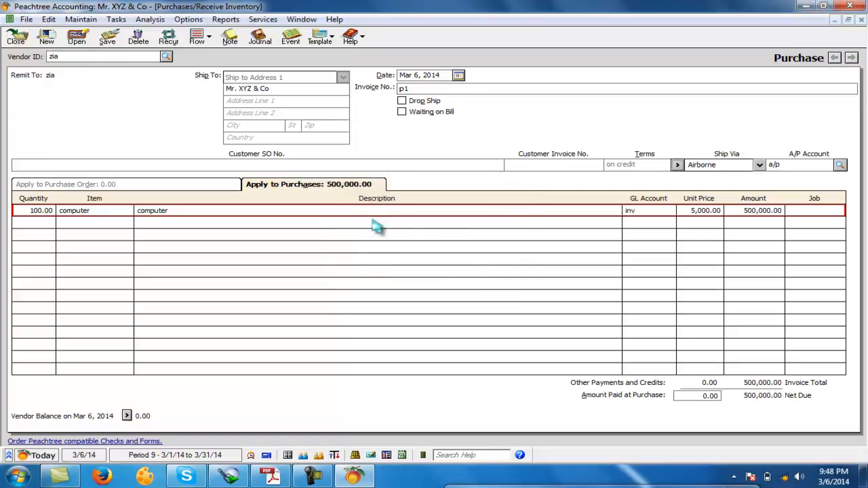
{"action": "left_click", "coordinate": [109, 40]}
{"action": "left_click", "coordinate": [834, 57]}
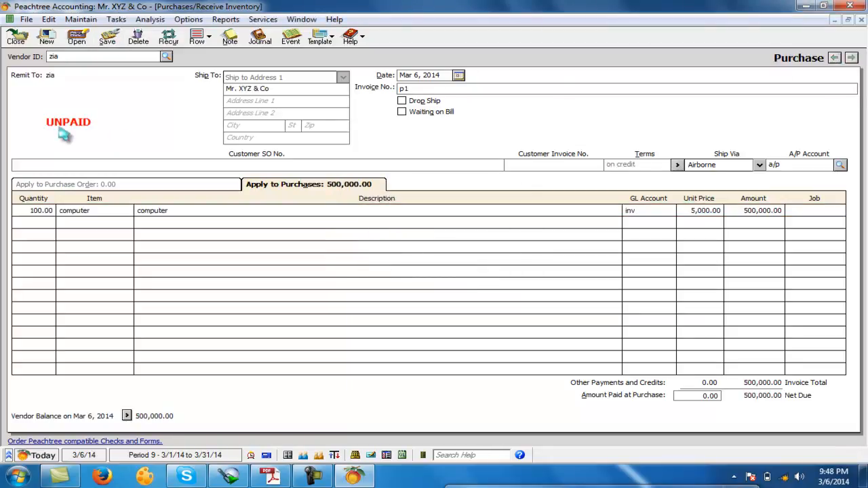
{"action": "left_click", "coordinate": [19, 40]}
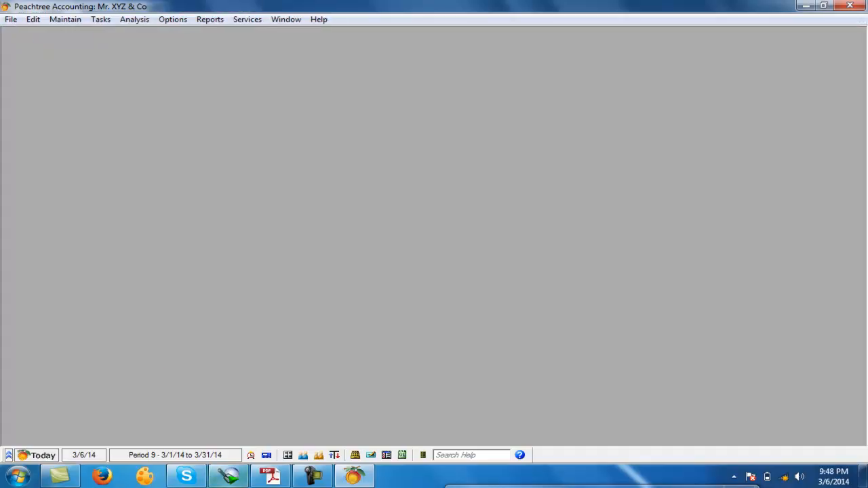
Review the 7-7-2006 return of defective computers in Accounting Question.pdf in Adobe Reader, and return to Peachtree.
{"action": "left_click", "coordinate": [271, 477]}
{"action": "left_click_drag", "start_coordinate": [195, 184], "coordinate": [655, 184]}
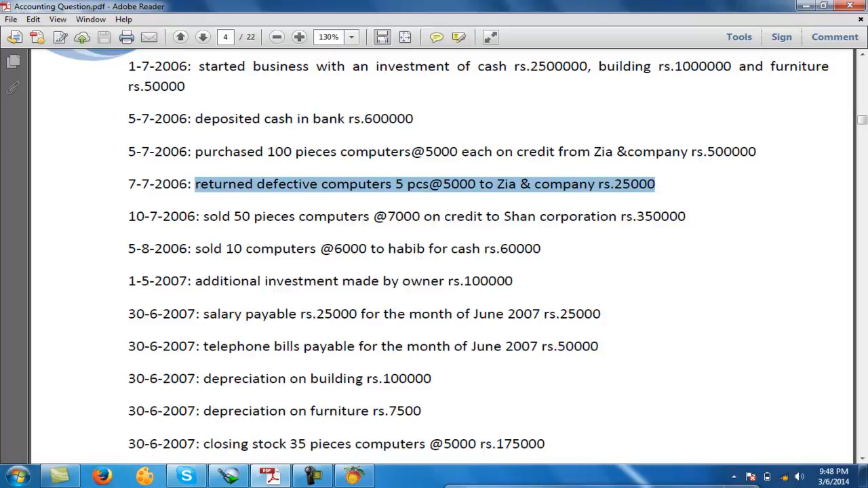
{"action": "left_click", "coordinate": [354, 476]}
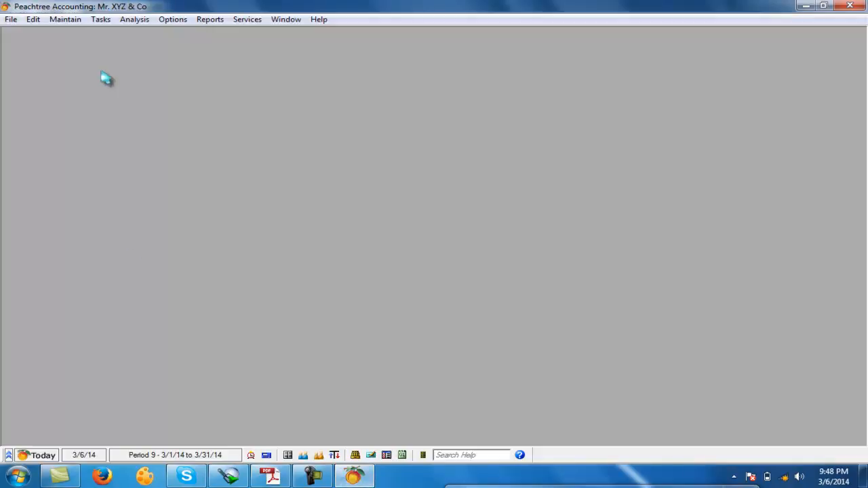
Start a vendor credit memo for vendor zia and apply it to invoice p1.
{"action": "left_click", "coordinate": [101, 20]}
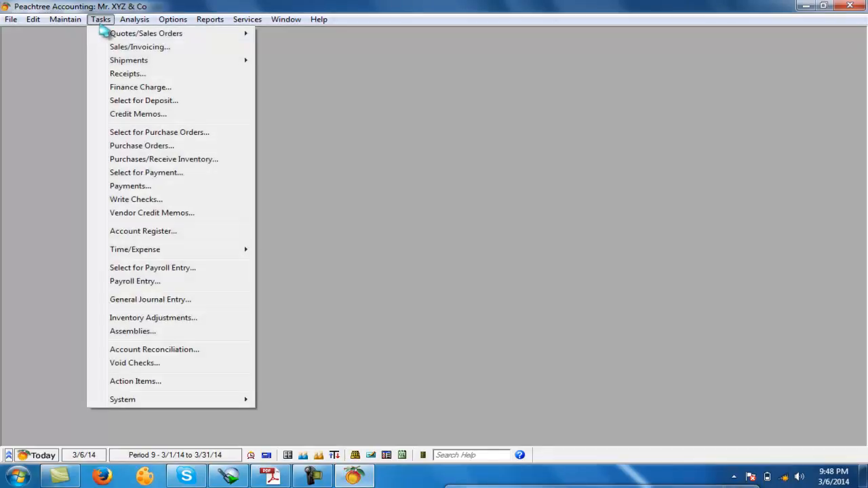
{"action": "left_click", "coordinate": [153, 213]}
{"action": "left_click", "coordinate": [166, 58]}
{"action": "left_click", "coordinate": [145, 69]}
{"action": "left_click", "coordinate": [165, 187]}
{"action": "left_click", "coordinate": [145, 208]}
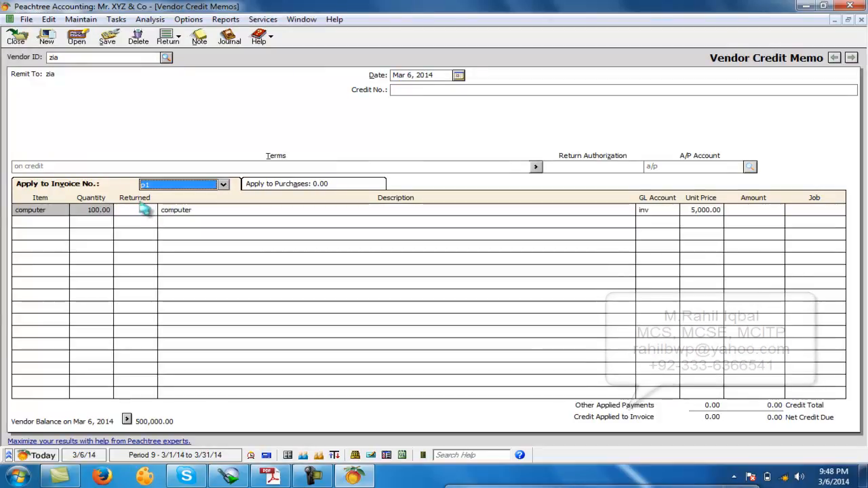
Enter 5 returned computers on the credit memo and set the credit number to "pr1 a p1".
{"action": "type", "text": "5"}
{"action": "key", "text": "Tab"}
{"action": "left_click", "coordinate": [411, 89]}
{"action": "type", "text": "pr1 a "}
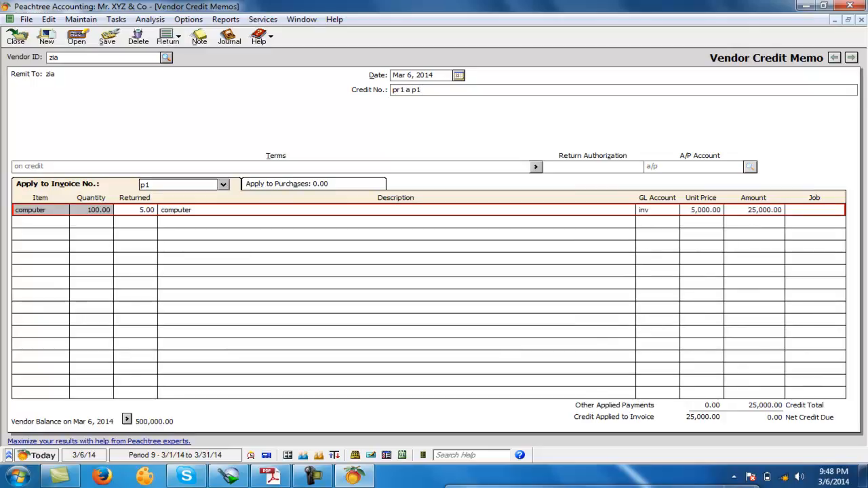
{"action": "type", "text": "p1"}
Save the vendor credit memo, check the saved record, and close it.
{"action": "left_click", "coordinate": [109, 37]}
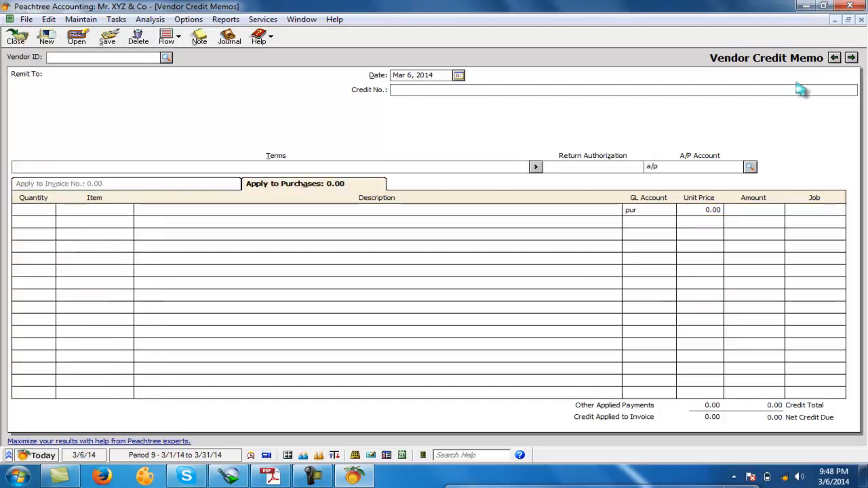
{"action": "left_click", "coordinate": [834, 58]}
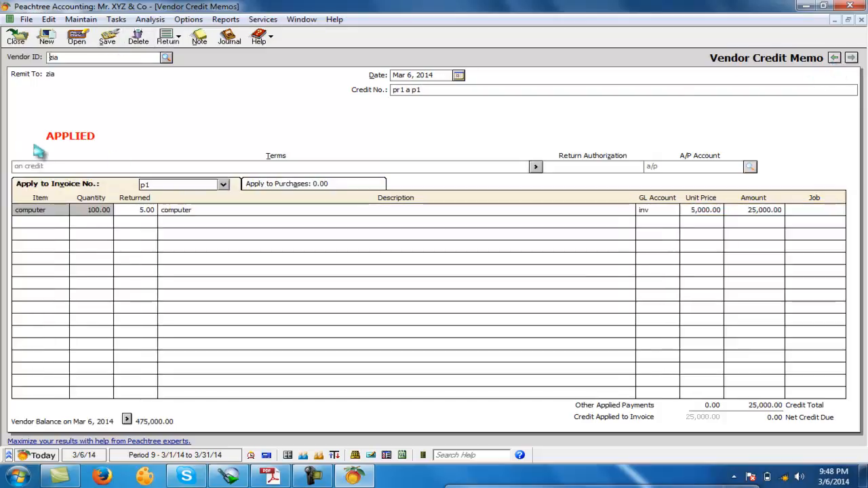
{"action": "left_click", "coordinate": [15, 38]}
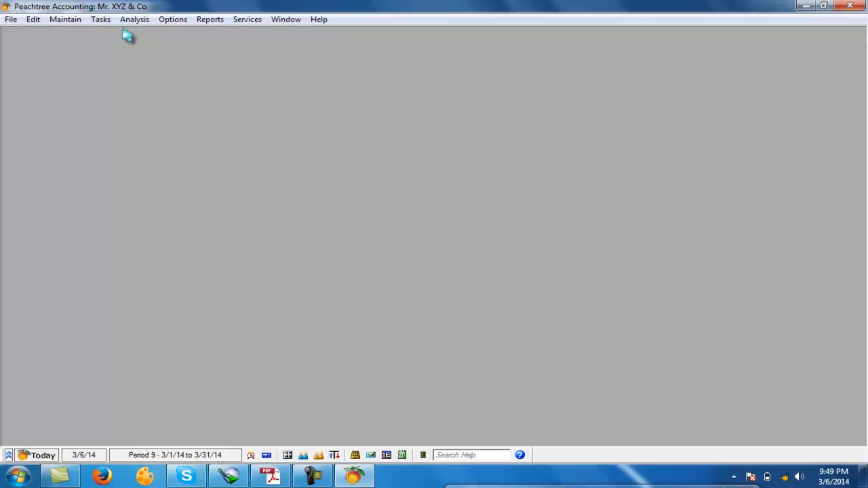
View the Vendor Ledgers report from the Accounts Payable reports, and close it together with the report selection.
{"action": "left_click", "coordinate": [214, 20]}
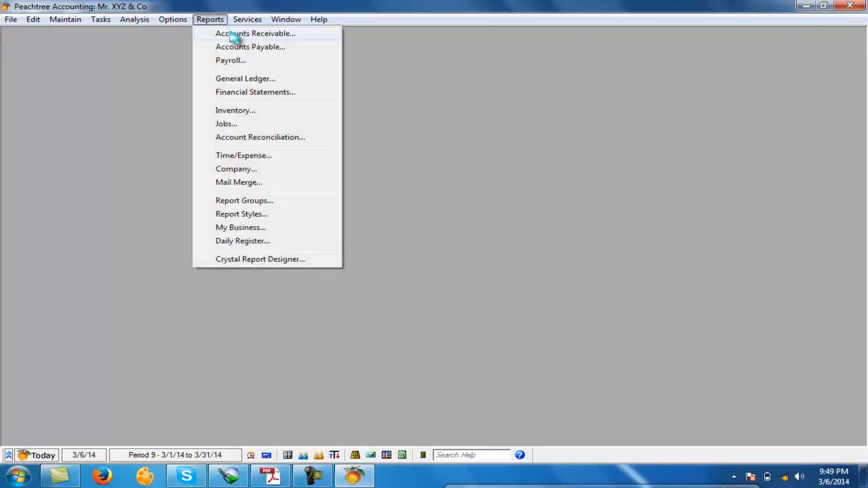
{"action": "left_click", "coordinate": [244, 47]}
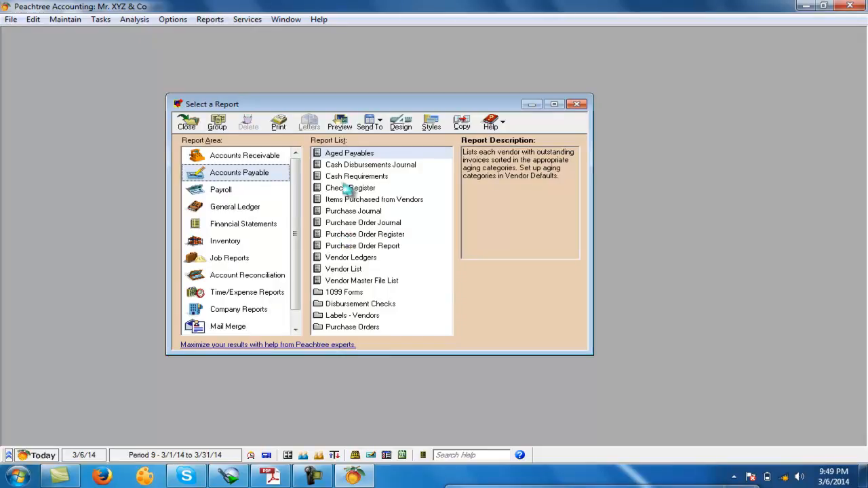
{"action": "double_click", "coordinate": [353, 258]}
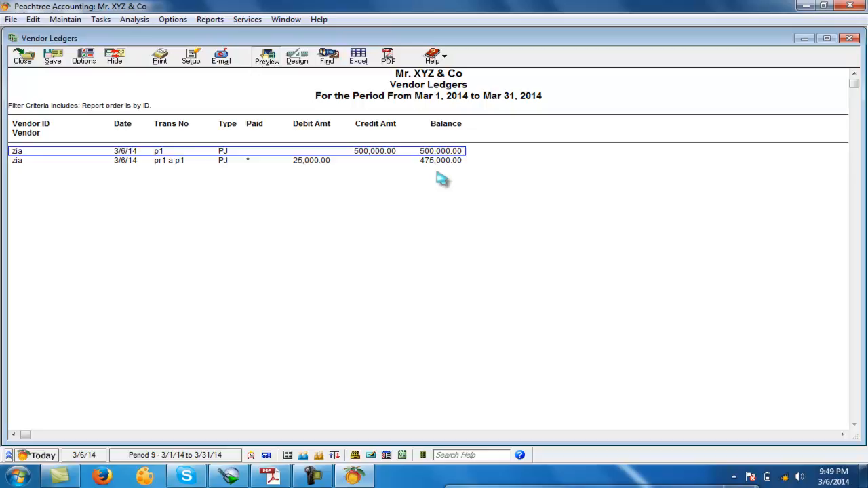
{"action": "left_click", "coordinate": [22, 55]}
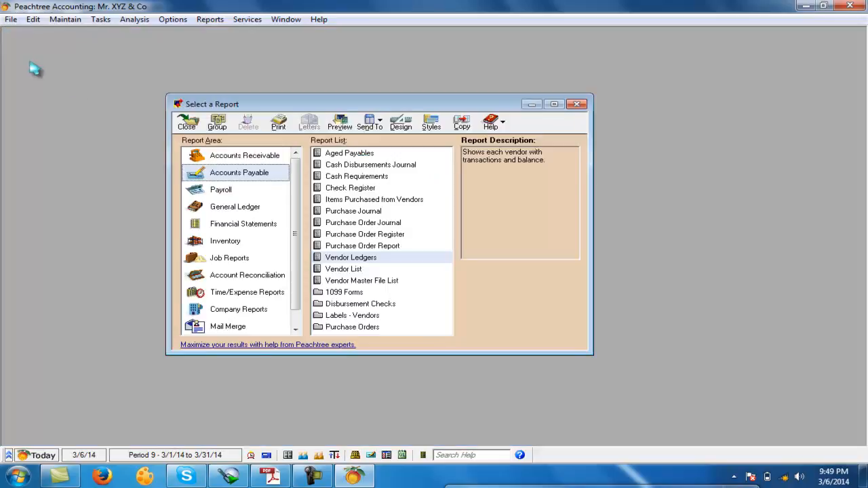
{"action": "left_click", "coordinate": [185, 117]}
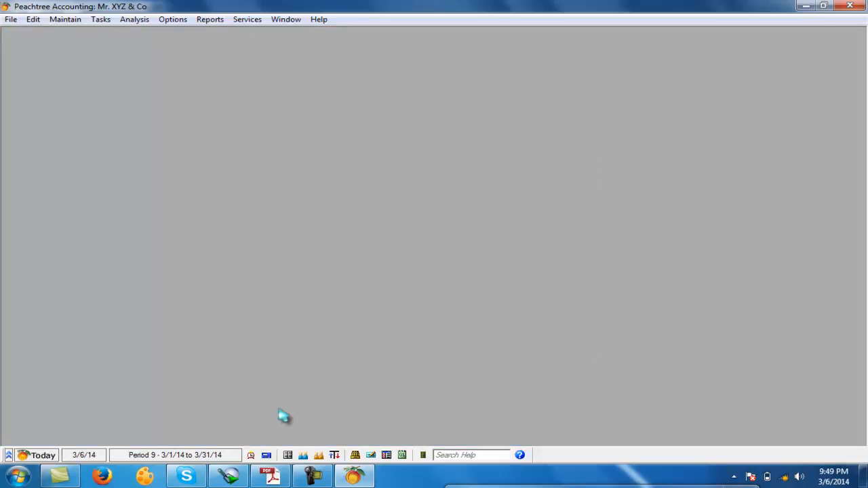
Review the 10-7-2006 credit sale to Shan corporation in Accounting Question.pdf in Adobe Reader, and return to Peachtree.
{"action": "left_click", "coordinate": [273, 476]}
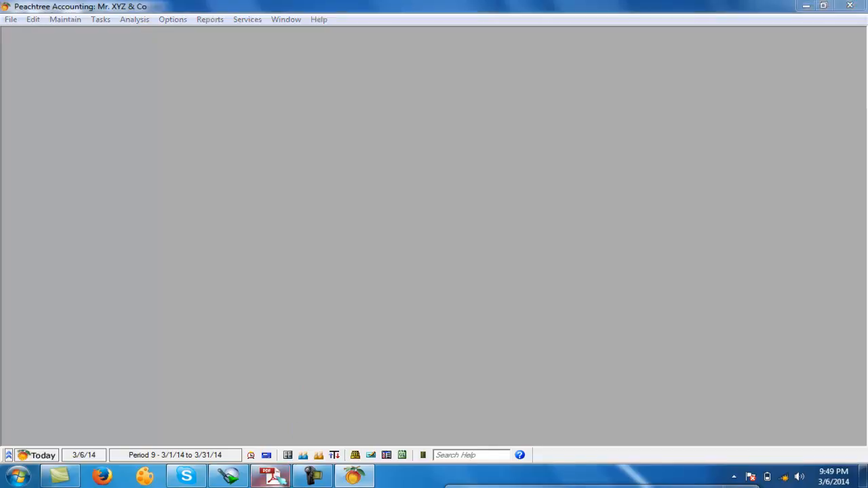
{"action": "left_click_drag", "start_coordinate": [203, 216], "coordinate": [686, 216]}
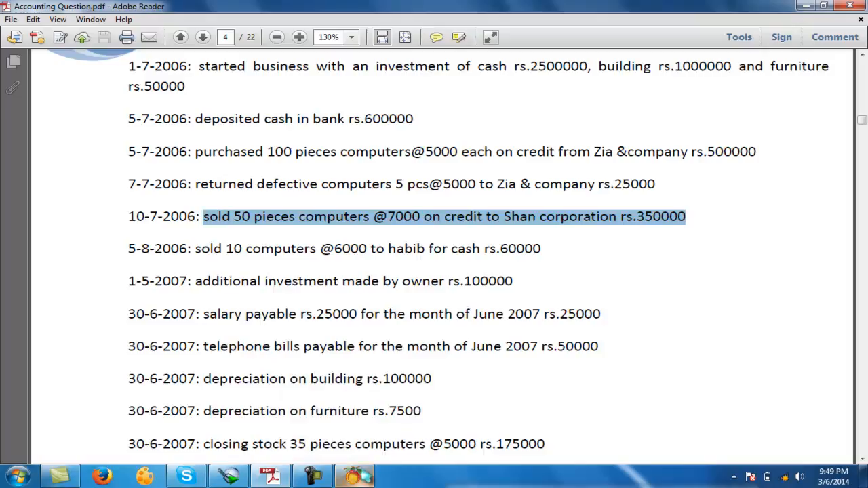
{"action": "left_click", "coordinate": [354, 476]}
Create a customer record with "shan" as both customer ID and name, and save it.
{"action": "left_click", "coordinate": [65, 20]}
{"action": "left_click", "coordinate": [71, 34]}
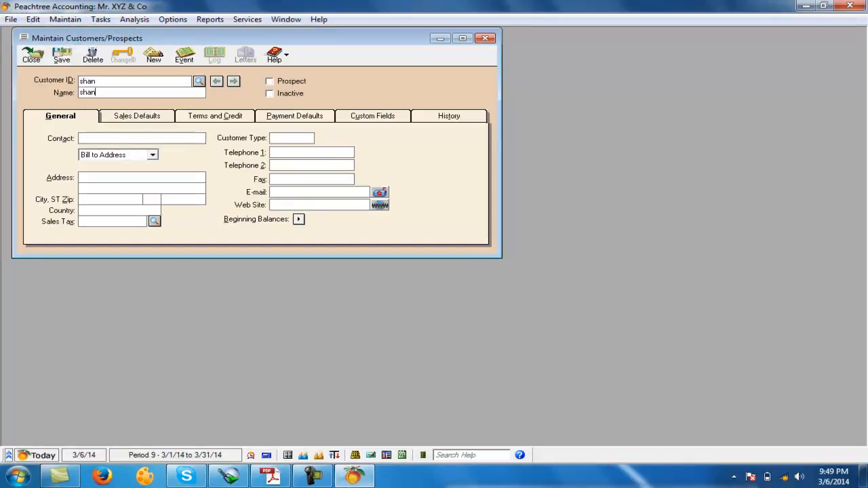
{"action": "left_click", "coordinate": [62, 54]}
{"action": "left_click", "coordinate": [32, 55]}
Start a sales invoice for customer shan with invoice number s1.
{"action": "left_click", "coordinate": [100, 19]}
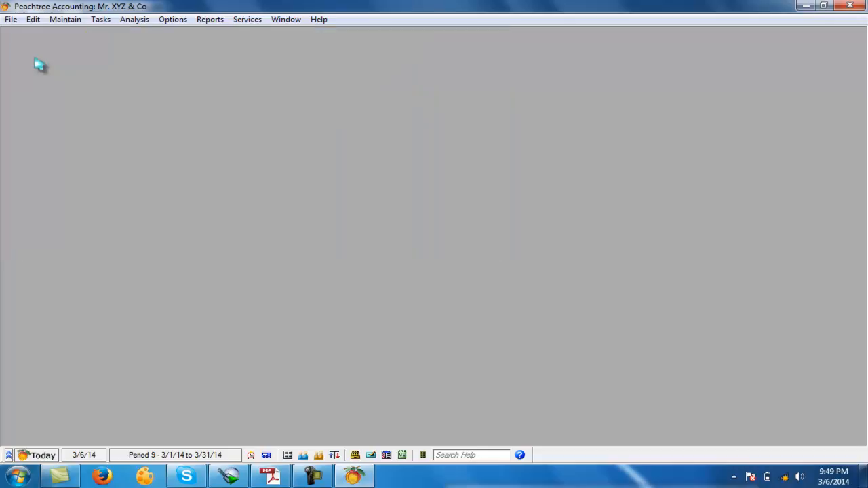
{"action": "left_click", "coordinate": [129, 47]}
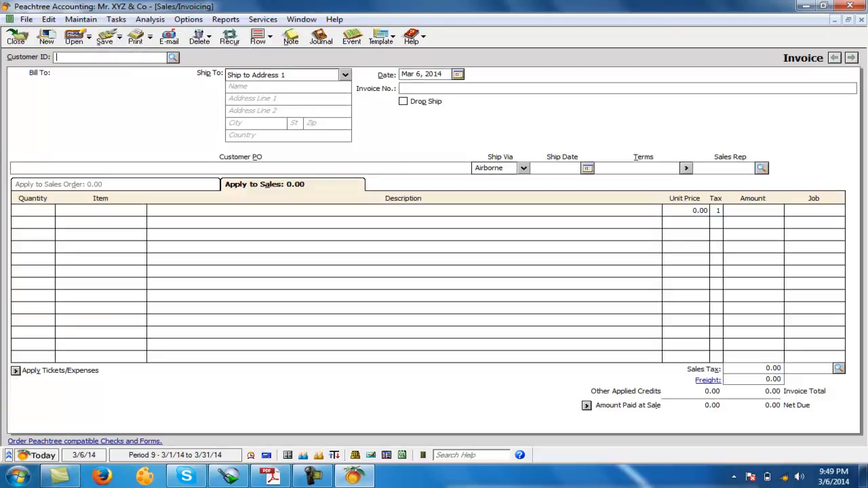
{"action": "left_click", "coordinate": [174, 59]}
{"action": "double_click", "coordinate": [158, 74]}
{"action": "left_click", "coordinate": [452, 88]}
{"action": "type", "text": "s1"}
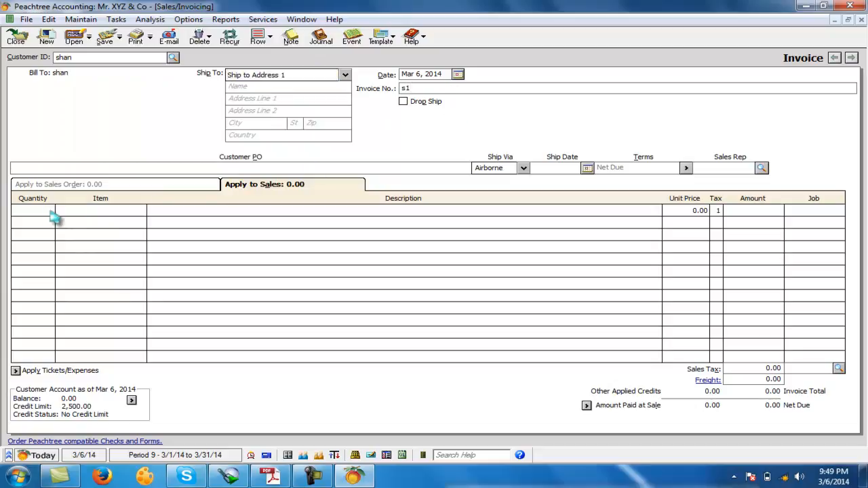
Check the exercise and enter 50 computers at a unit price of 7,000 on invoice s1.
{"action": "left_click", "coordinate": [272, 476]}
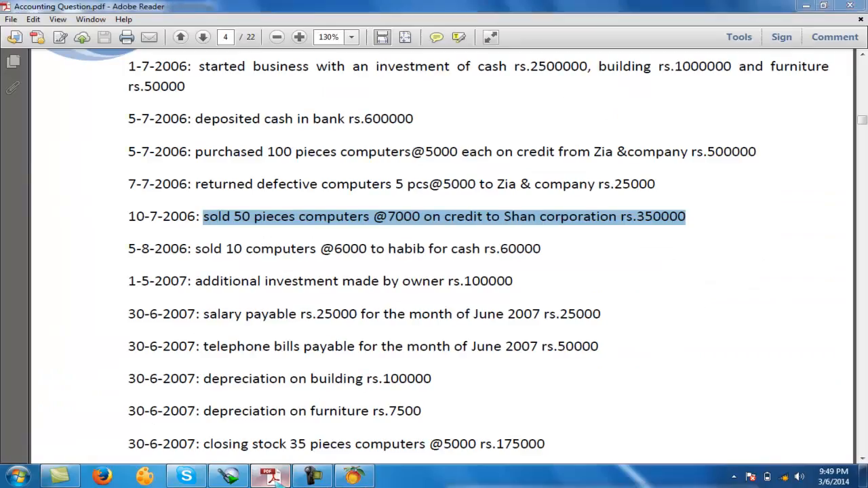
{"action": "left_click", "coordinate": [272, 477]}
{"action": "left_click", "coordinate": [23, 212]}
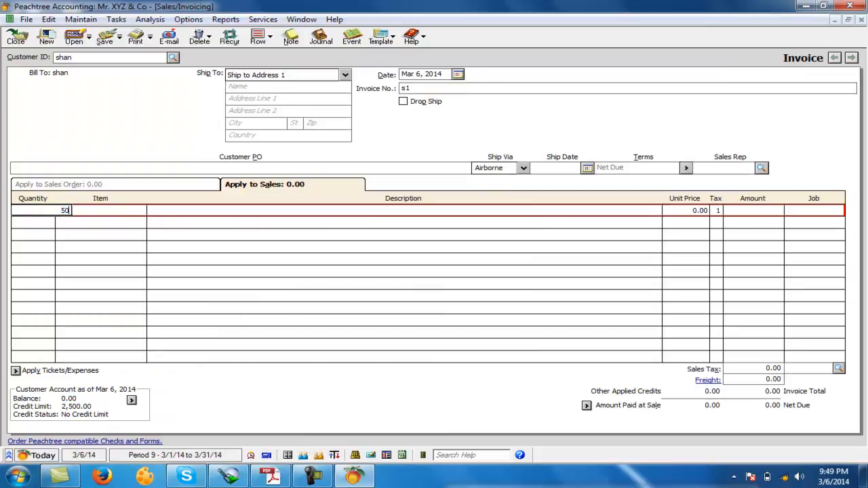
{"action": "key", "text": "Tab"}
{"action": "key", "text": "Tab"}
{"action": "type", "text": "7,000"}
{"action": "key", "text": "Tab"}
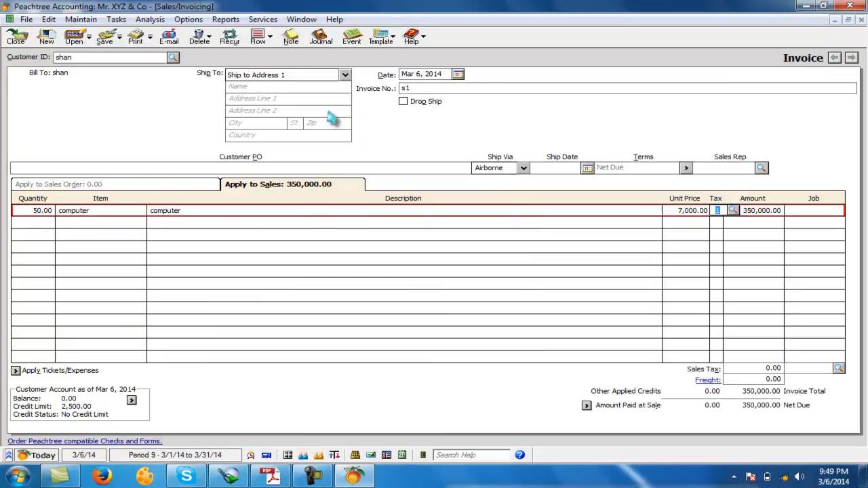
Change the displayed terms of invoice s1, save the invoice, and close the invoicing window.
{"action": "left_click", "coordinate": [686, 170]}
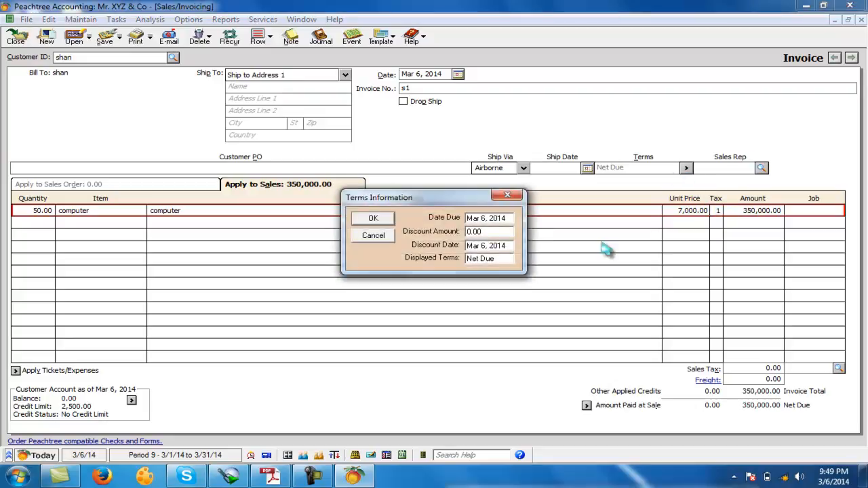
{"action": "left_click_drag", "start_coordinate": [512, 259], "coordinate": [424, 258]}
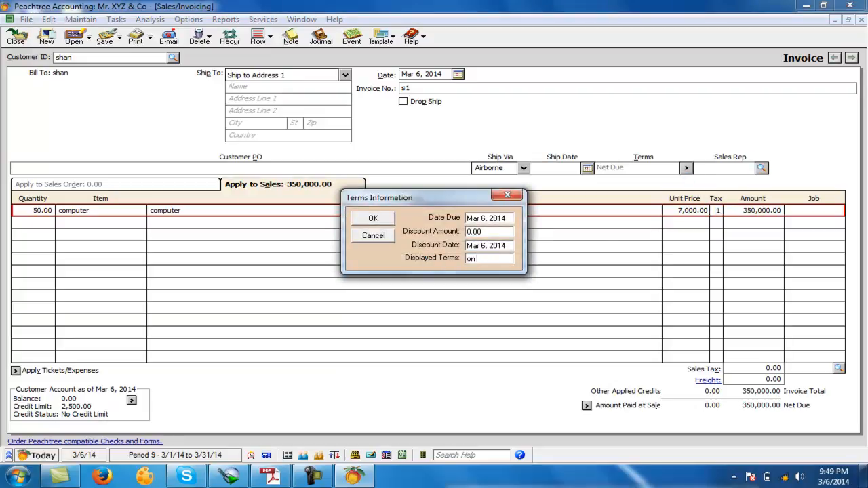
{"action": "left_click", "coordinate": [373, 218]}
{"action": "left_click", "coordinate": [105, 37]}
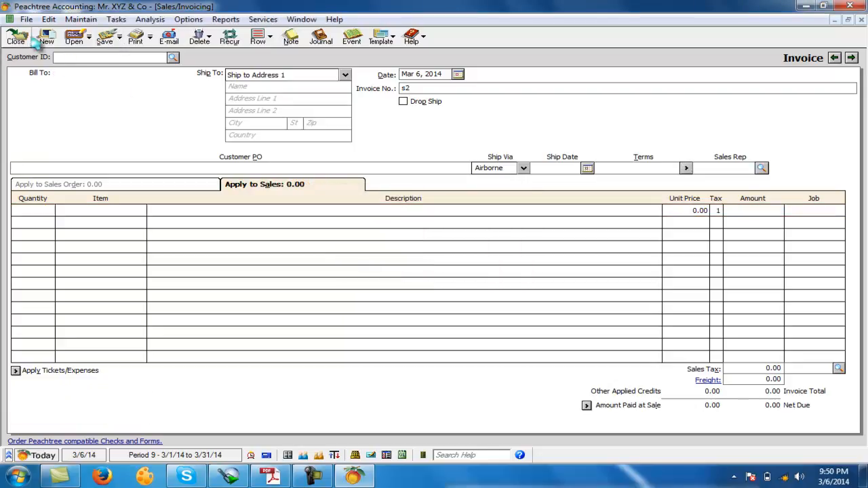
{"action": "left_click", "coordinate": [16, 37]}
View the Customer Ledgers report from the Accounts Receivable reports, and close it together with the report selection.
{"action": "left_click", "coordinate": [219, 20]}
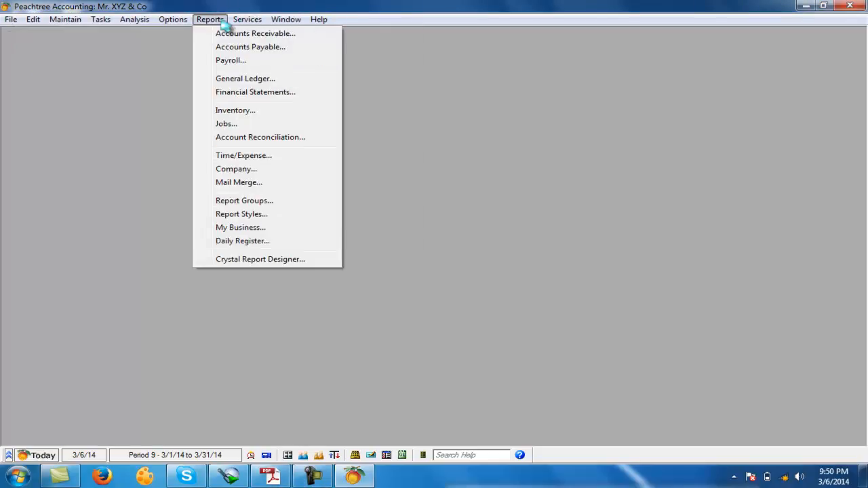
{"action": "left_click", "coordinate": [233, 36]}
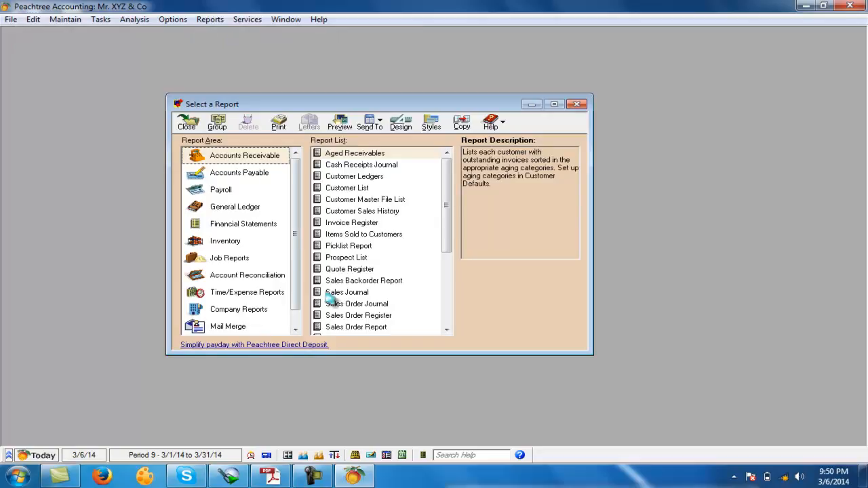
{"action": "double_click", "coordinate": [353, 176]}
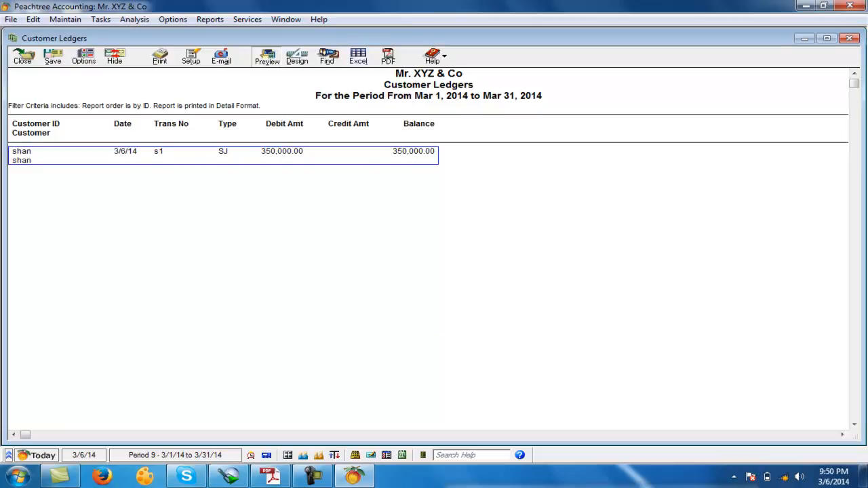
{"action": "left_click", "coordinate": [23, 57]}
{"action": "left_click", "coordinate": [186, 125]}
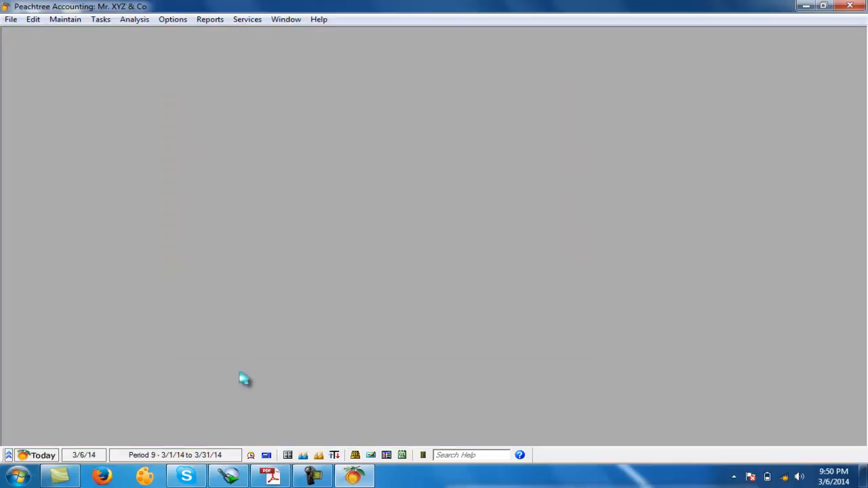
Review the 5-8-2006 cash sale of computers in Accounting Question.pdf in Adobe Reader, and return to Peachtree.
{"action": "left_click", "coordinate": [272, 476]}
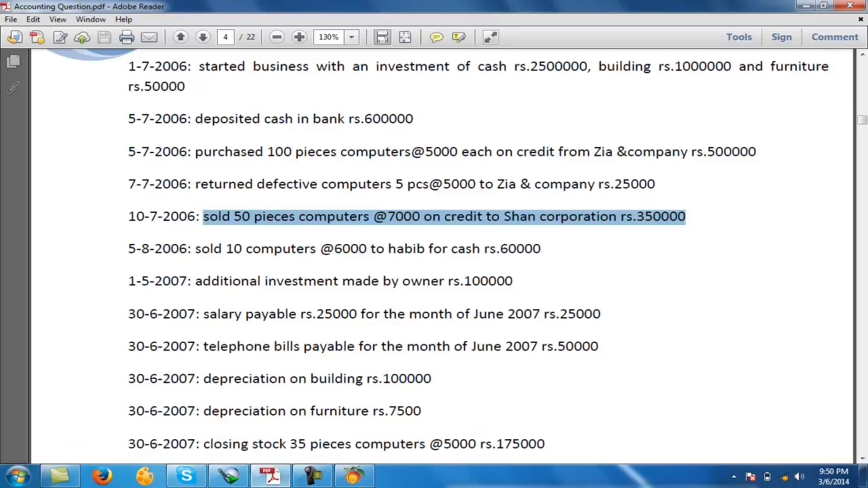
{"action": "left_click_drag", "start_coordinate": [196, 249], "coordinate": [497, 248]}
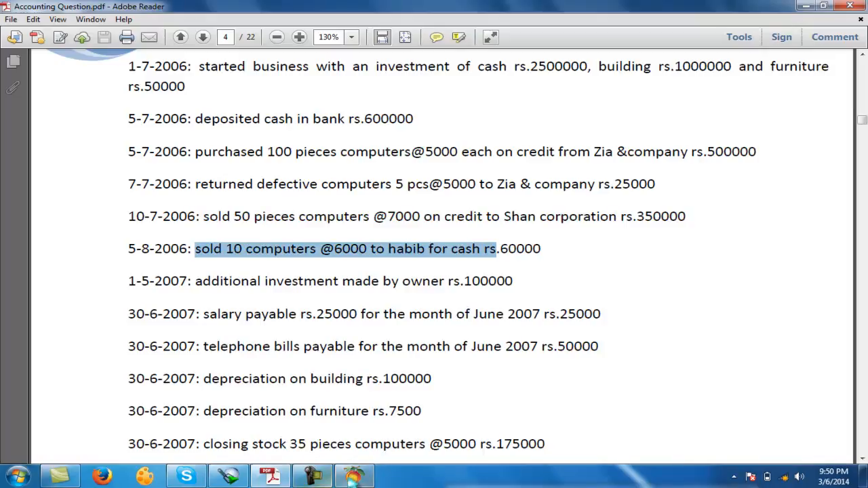
{"action": "mouse_move", "coordinate": [354, 477]}
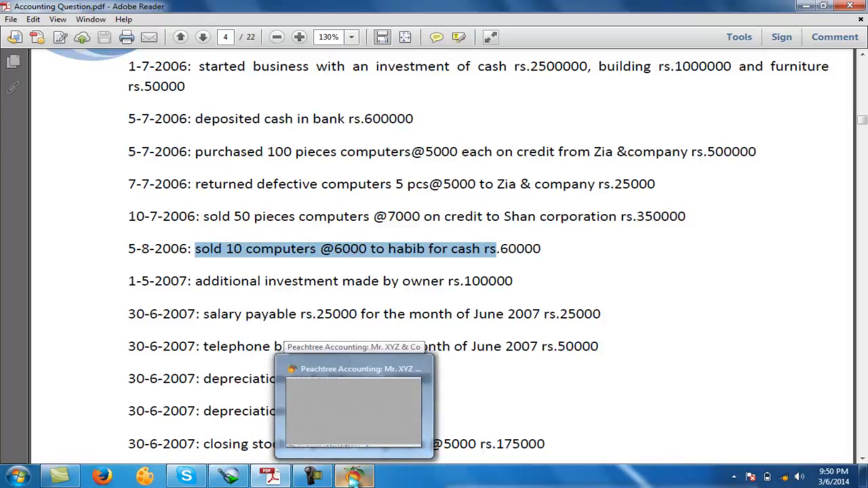
{"action": "left_click", "coordinate": [354, 477]}
Create a customer record with the 5-8-2006 cash buyer's name as both customer ID and name, and save it.
{"action": "left_click", "coordinate": [65, 19]}
{"action": "left_click", "coordinate": [67, 32]}
{"action": "type", "text": "habib"}
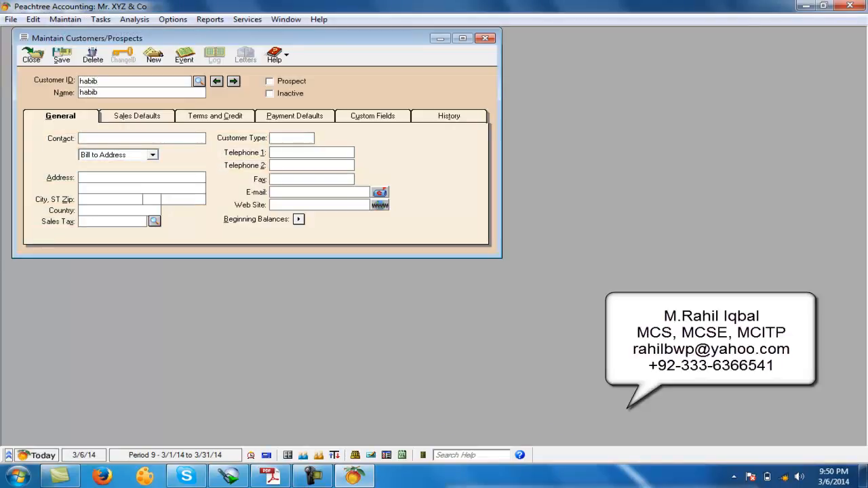
{"action": "left_click", "coordinate": [62, 54]}
{"action": "left_click", "coordinate": [32, 54]}
Start a sales invoice for the new cash customer with invoice number s2.
{"action": "left_click", "coordinate": [100, 20]}
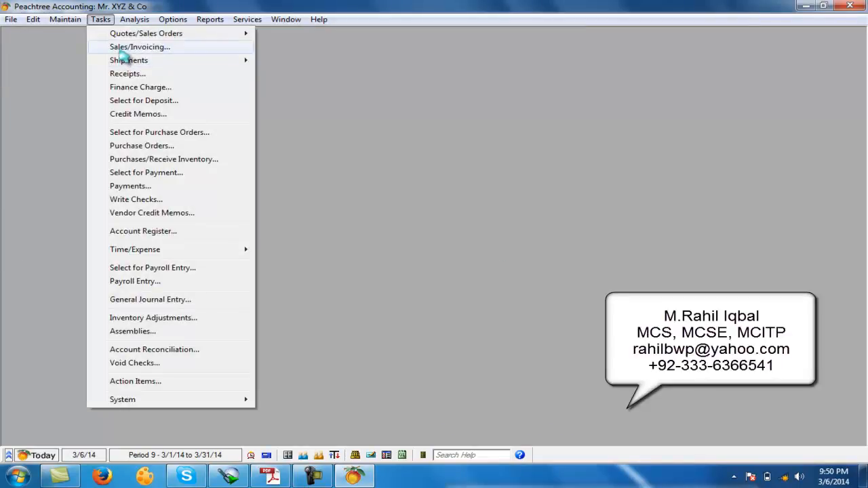
{"action": "left_click", "coordinate": [129, 47]}
{"action": "left_click", "coordinate": [173, 58]}
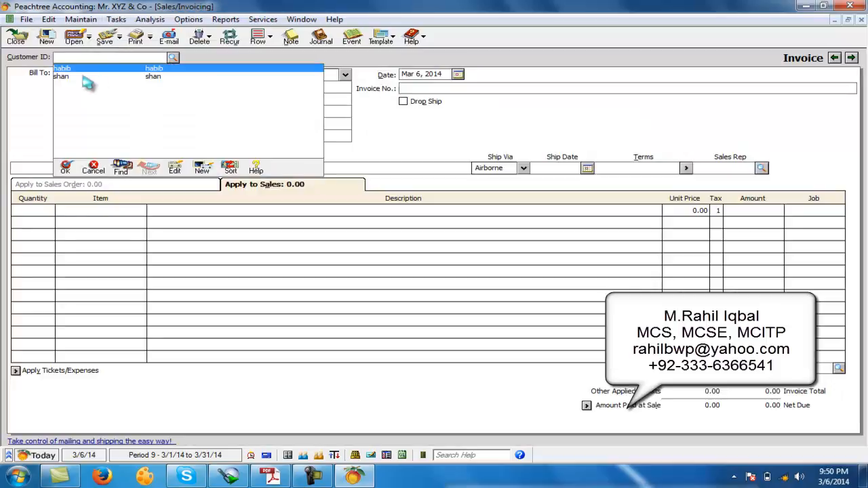
{"action": "left_click", "coordinate": [85, 72]}
{"action": "left_click", "coordinate": [403, 89]}
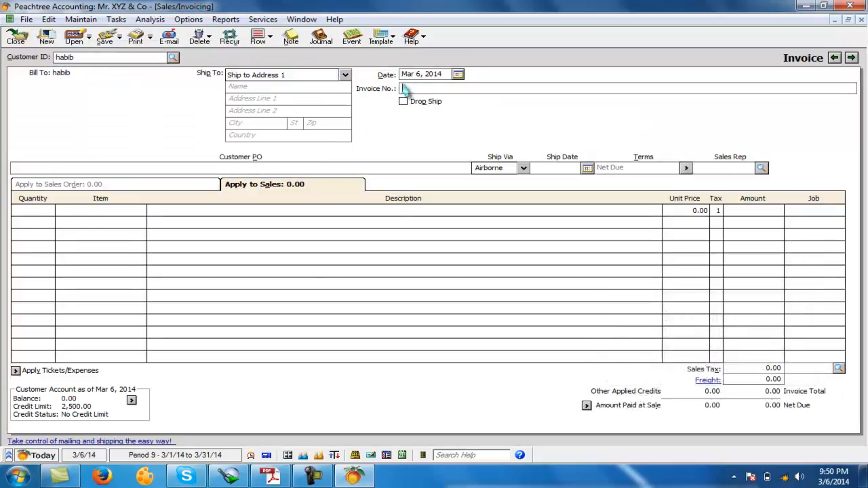
{"action": "type", "text": "43"}
Check the exercise and enter 10 units of item computer at a unit price of 6,000 on invoice s2.
{"action": "left_click", "coordinate": [51, 211]}
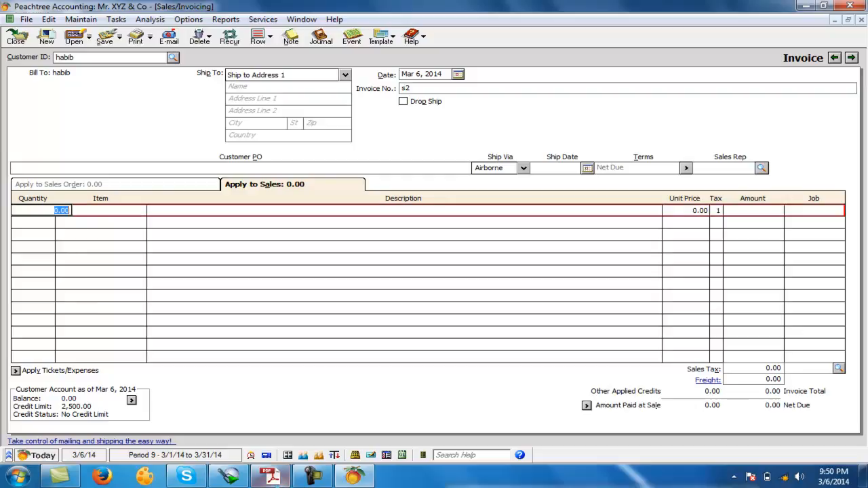
{"action": "left_click", "coordinate": [270, 477]}
{"action": "left_click", "coordinate": [353, 476]}
{"action": "left_click", "coordinate": [34, 211]}
{"action": "type", "text": "1"}
{"action": "key", "text": "Tab"}
{"action": "type", "text": "computer"}
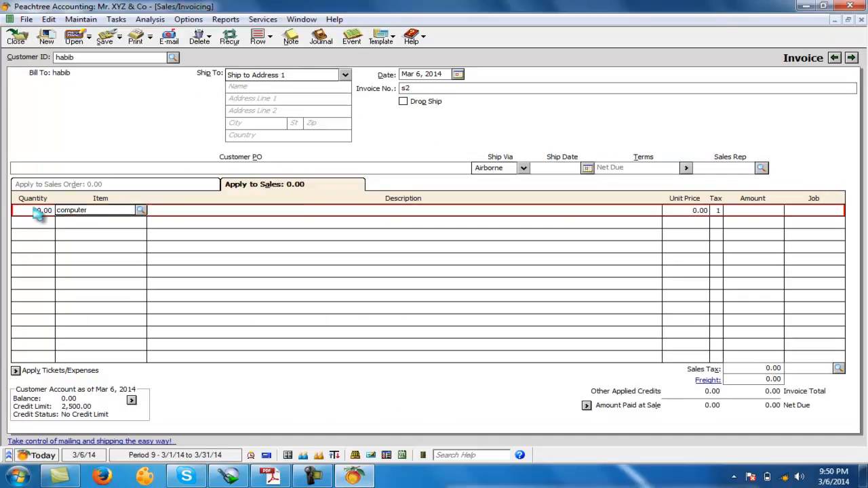
{"action": "key", "text": "Tab"}
{"action": "type", "text": "6000"}
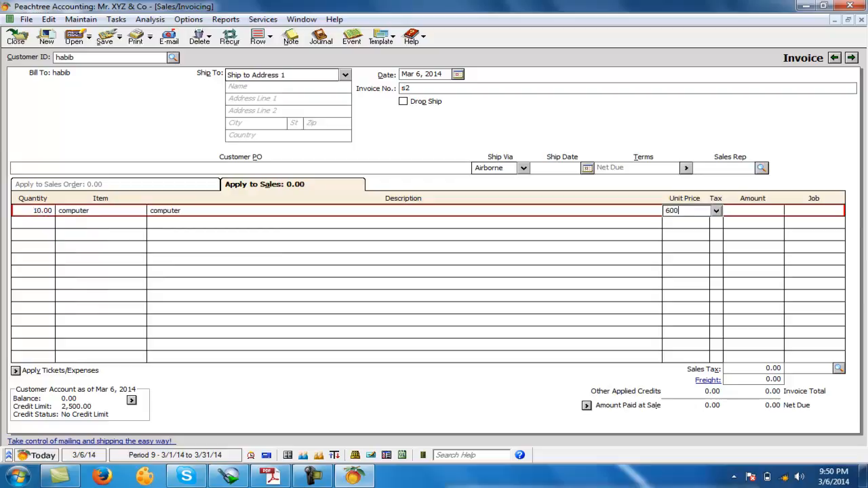
{"action": "key", "text": "Tab"}
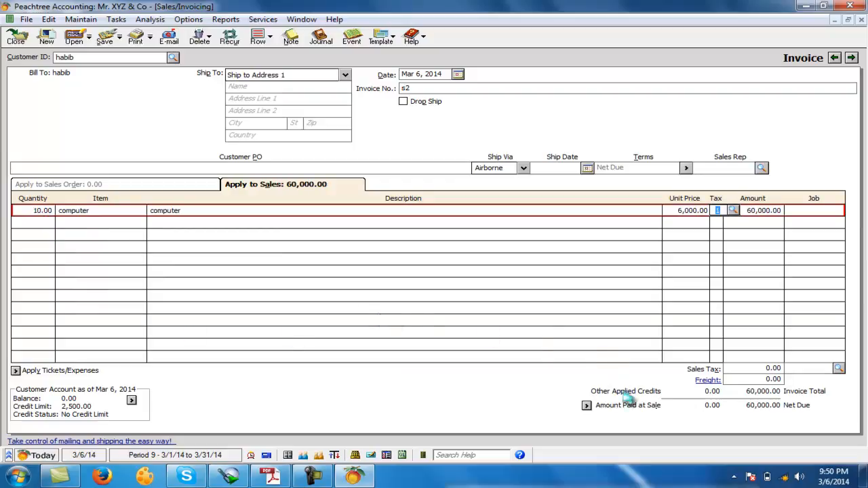
Record the full receipt on invoice s2 with reference s2 fpd, payment method Cash and cash account cash, and save and close the invoice.
{"action": "left_click", "coordinate": [587, 406]}
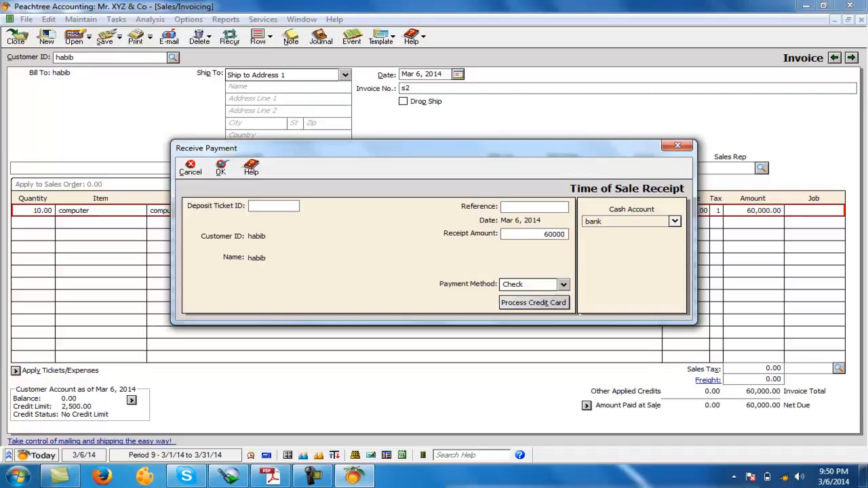
{"action": "left_click", "coordinate": [523, 206]}
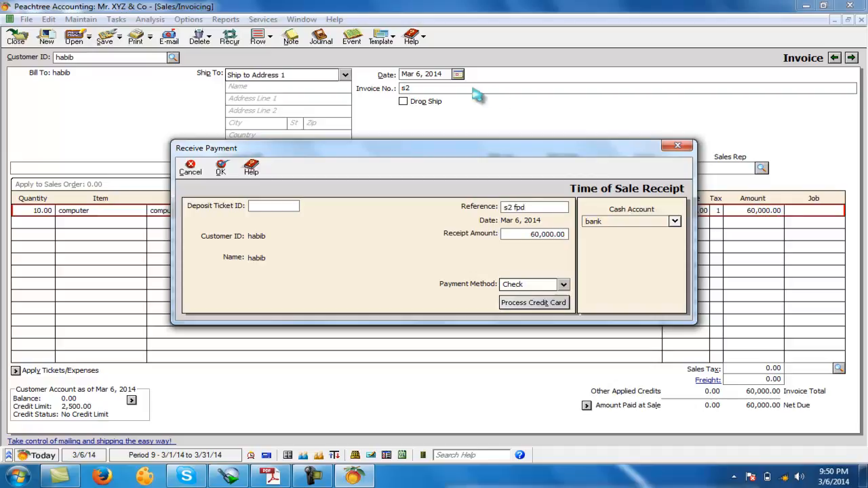
{"action": "left_click", "coordinate": [563, 285]}
{"action": "left_click", "coordinate": [519, 295]}
{"action": "left_click", "coordinate": [675, 222]}
{"action": "left_click", "coordinate": [612, 236]}
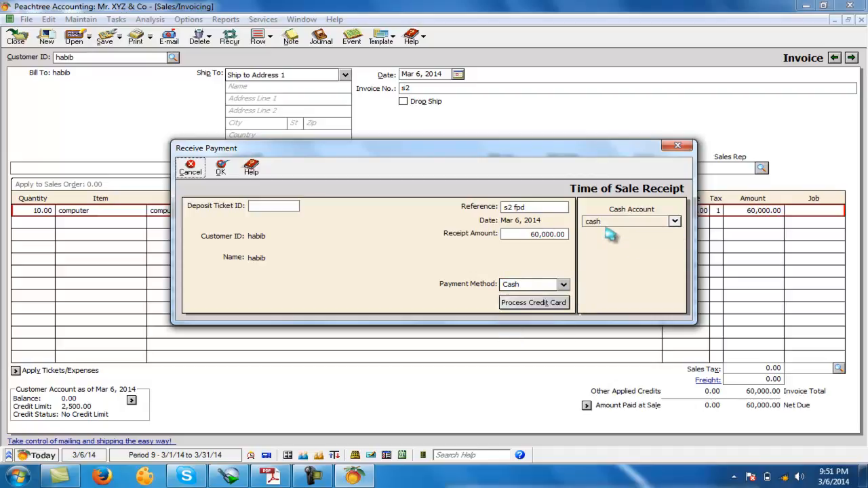
{"action": "left_click", "coordinate": [221, 168]}
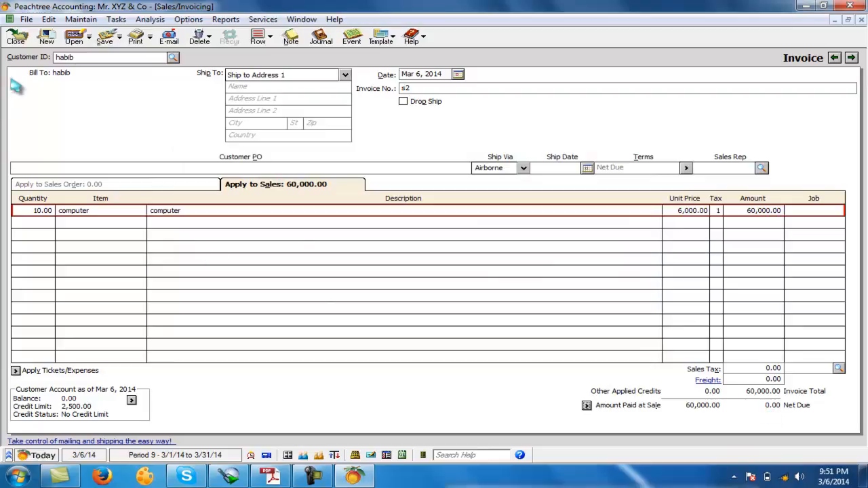
{"action": "left_click", "coordinate": [104, 37]}
{"action": "left_click", "coordinate": [16, 38]}
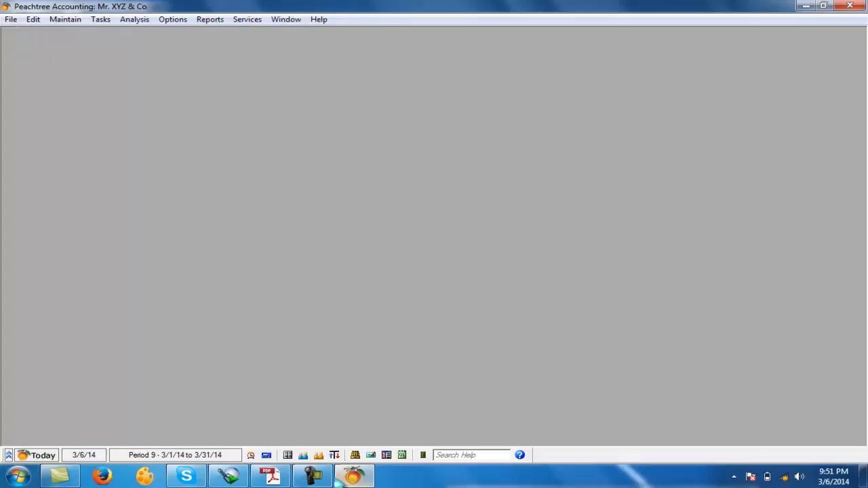
Review the 1-5-2007 additional investment by the owner in Accounting Question.pdf in Adobe Reader, and return to Peachtree.
{"action": "left_click", "coordinate": [271, 477]}
{"action": "left_click", "coordinate": [195, 280]}
{"action": "left_click_drag", "start_coordinate": [195, 281], "coordinate": [513, 280]}
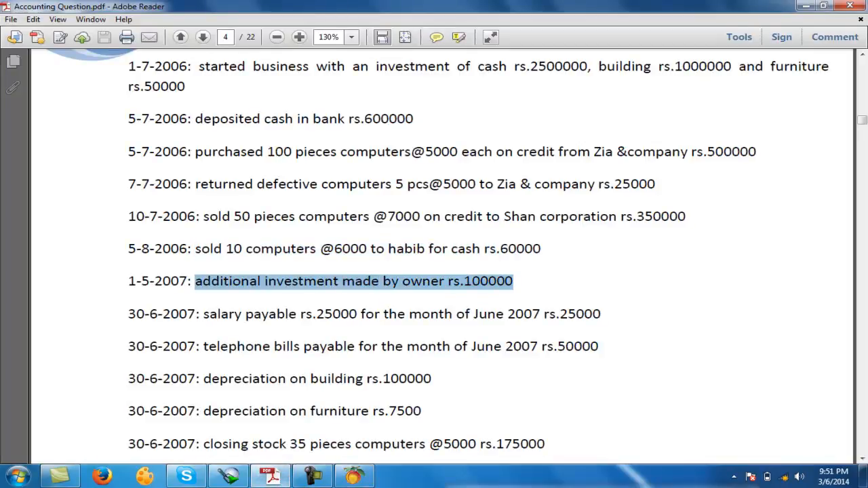
{"action": "left_click", "coordinate": [353, 476]}
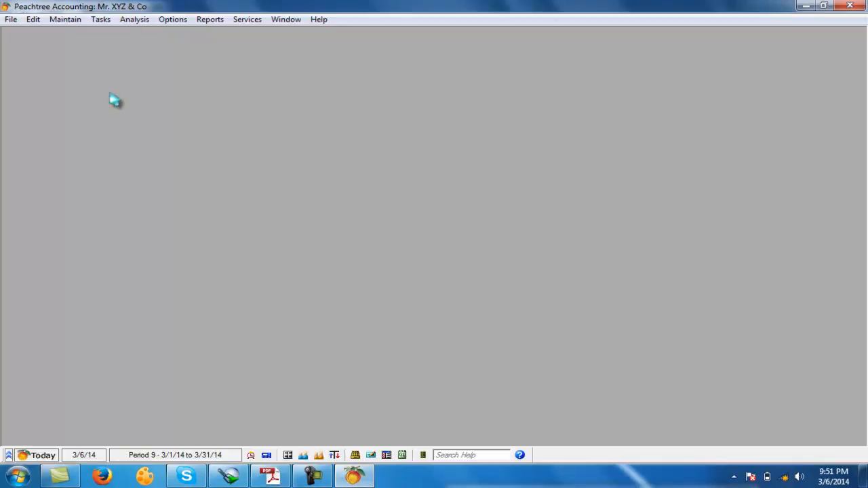
Start a general journal entry and debit the cash account 100,000.
{"action": "left_click", "coordinate": [100, 19]}
{"action": "left_click", "coordinate": [136, 302]}
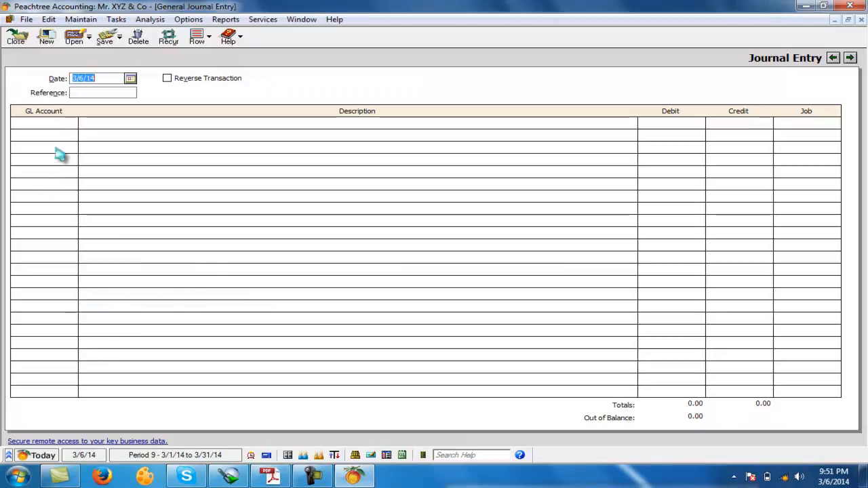
{"action": "type", "text": "cash"}
{"action": "key", "text": "Tab"}
{"action": "key", "text": "Tab"}
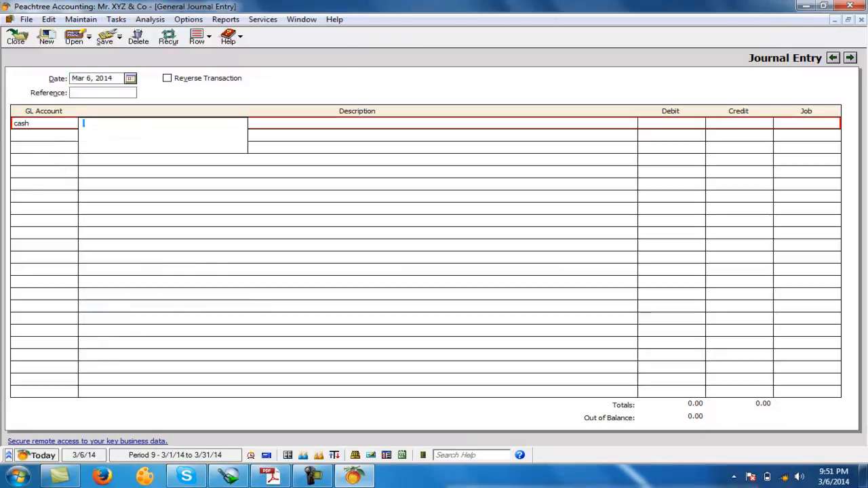
{"action": "type", "text": "1"}
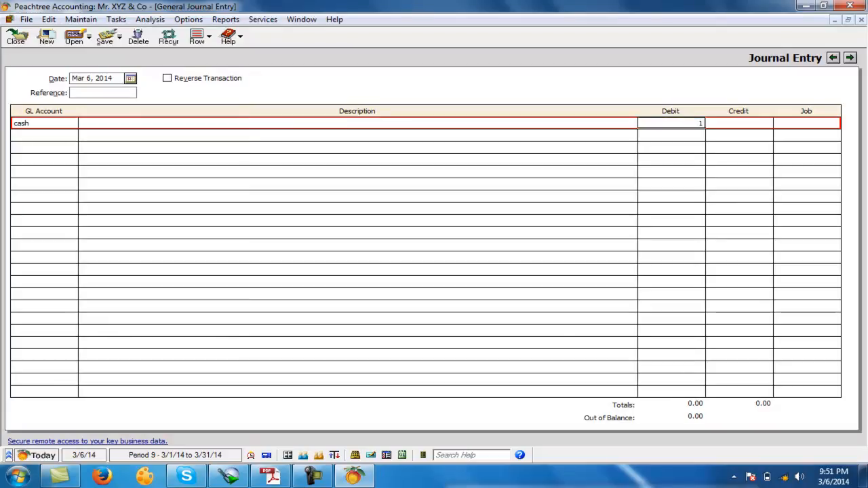
{"action": "type", "text": "00,00000"}
{"action": "key", "text": "Return"}
Credit the capital account 100,000 on the second line, and save and close the journal entry.
{"action": "type", "text": "capital"}
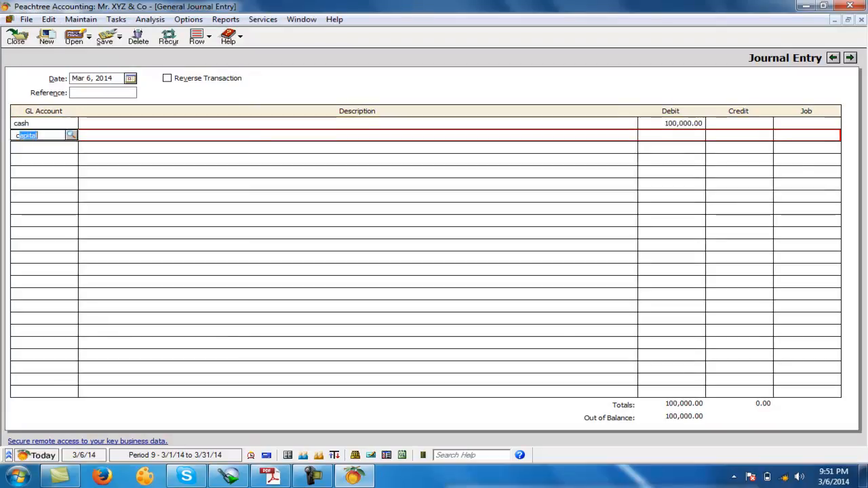
{"action": "key", "text": "Tab"}
{"action": "key", "text": "Tab"}
{"action": "key", "text": "Tab"}
{"action": "type", "text": "10"}
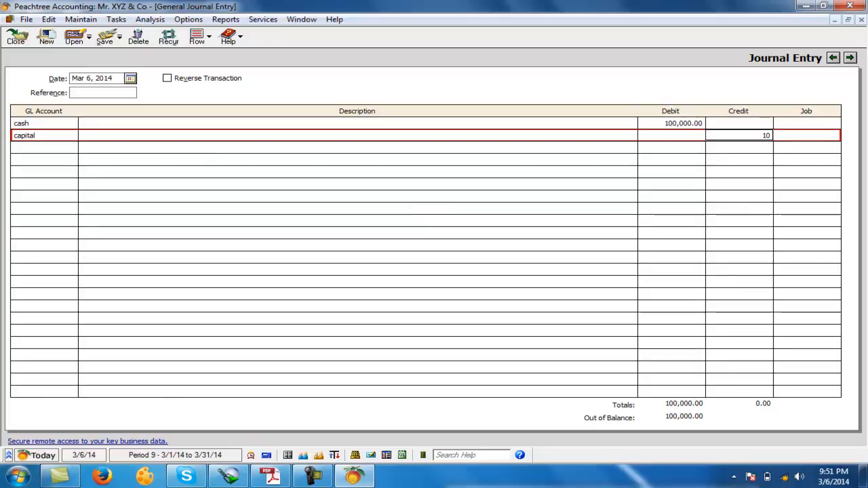
{"action": "key", "text": "Return"}
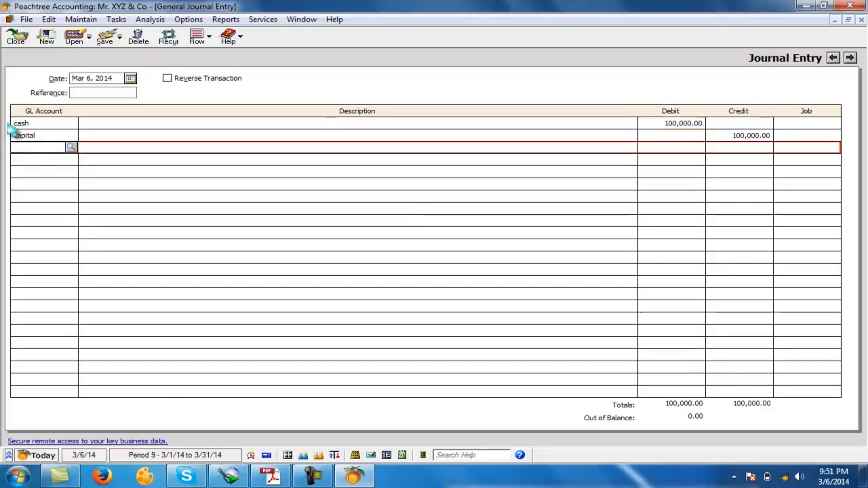
{"action": "left_click", "coordinate": [104, 37]}
{"action": "left_click", "coordinate": [15, 37]}
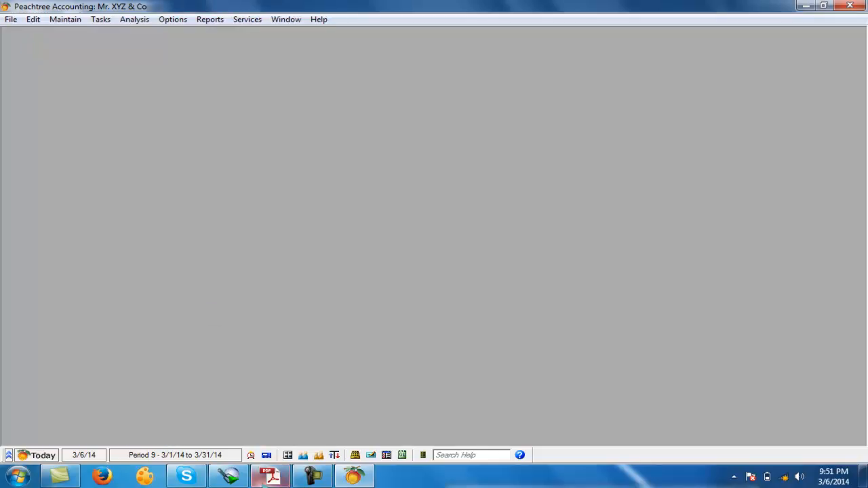
Switch to Accounting Question.pdf in Adobe Reader and examine the 30-6-2007 salary payable transaction and its amount.
{"action": "left_click", "coordinate": [278, 476]}
{"action": "left_click_drag", "start_coordinate": [202, 314], "coordinate": [600, 314]}
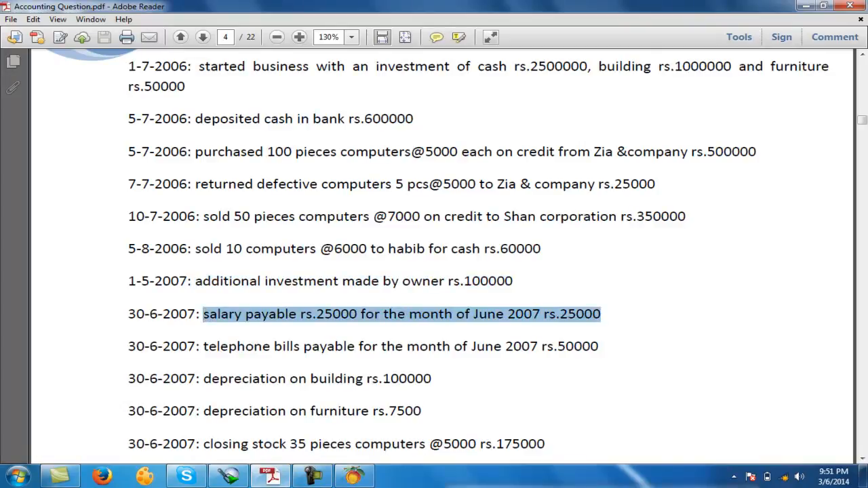
{"action": "left_click", "coordinate": [603, 316]}
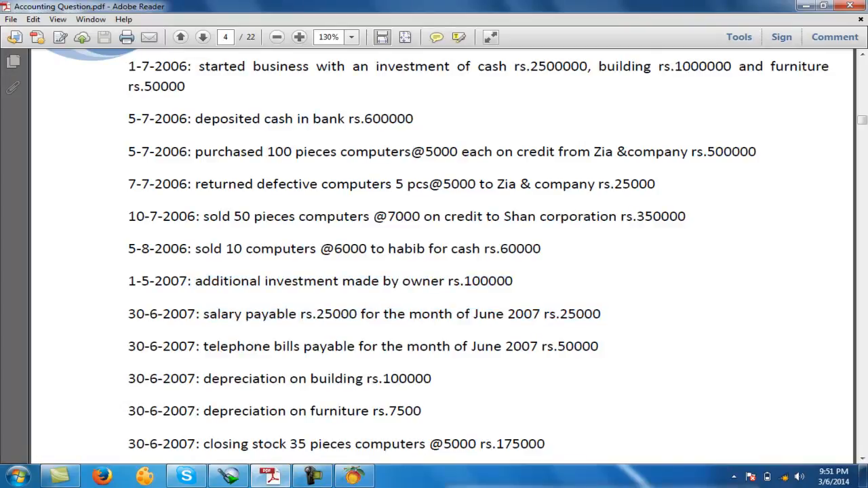
{"action": "left_click_drag", "start_coordinate": [203, 314], "coordinate": [298, 314]}
{"action": "left_click", "coordinate": [299, 314]}
{"action": "left_click_drag", "start_coordinate": [246, 314], "coordinate": [313, 314]}
{"action": "left_click", "coordinate": [314, 314]}
{"action": "left_click_drag", "start_coordinate": [202, 314], "coordinate": [297, 314]}
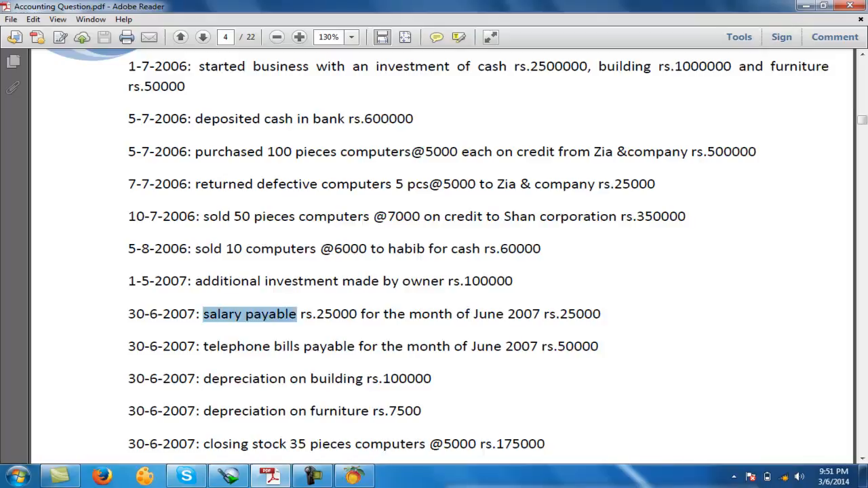
{"action": "left_click", "coordinate": [286, 314]}
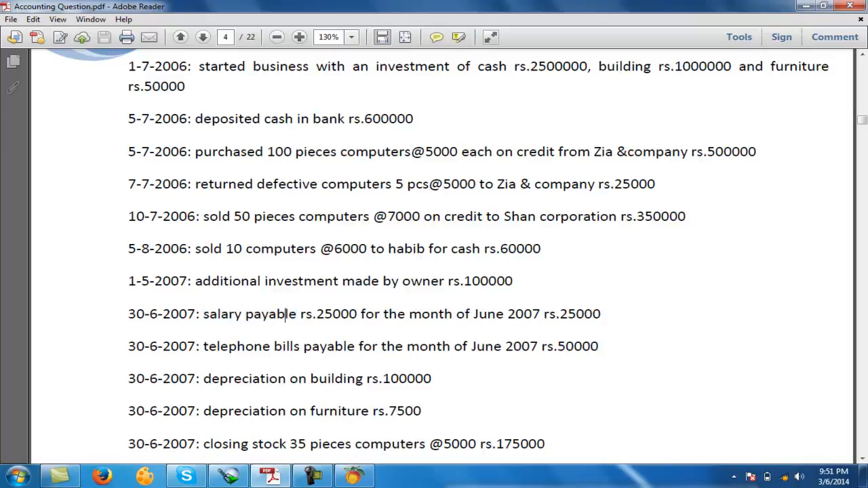
{"action": "left_click_drag", "start_coordinate": [203, 314], "coordinate": [357, 314]}
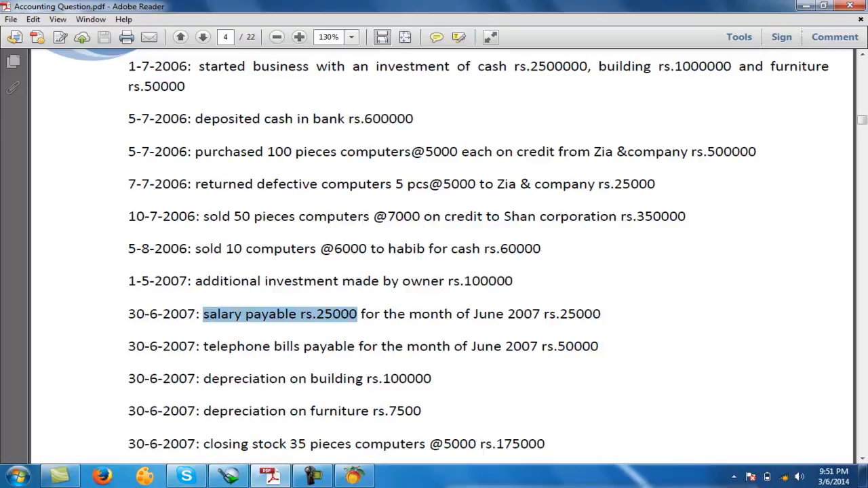
{"action": "left_click", "coordinate": [278, 314]}
{"action": "left_click_drag", "start_coordinate": [203, 314], "coordinate": [358, 314]}
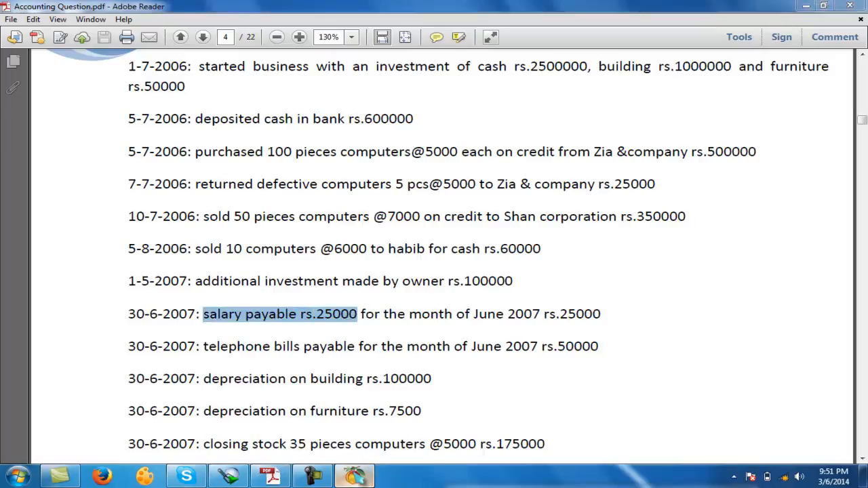
Return to Peachtree, start a general journal entry and debit the salary exp account 25,000.
{"action": "left_click", "coordinate": [353, 476]}
{"action": "left_click", "coordinate": [101, 19]}
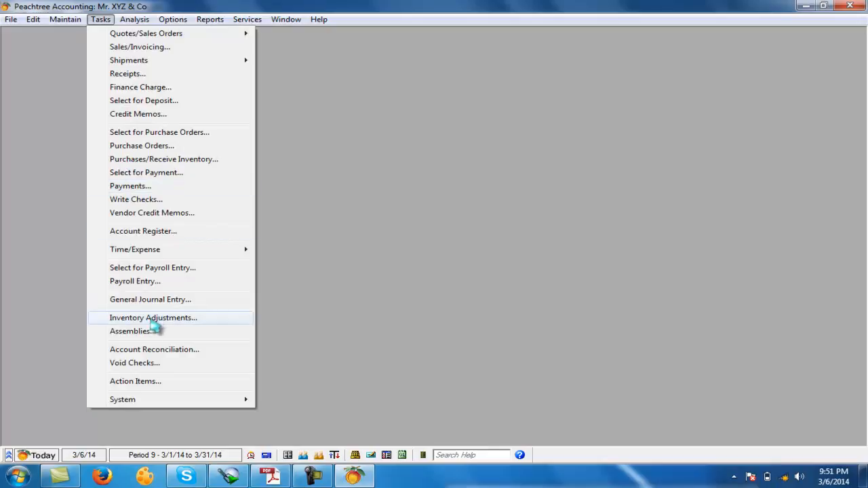
{"action": "left_click", "coordinate": [126, 300]}
{"action": "type", "text": "salary exp"}
{"action": "key", "text": "Tab"}
{"action": "key", "text": "Tab"}
{"action": "type", "text": "25,"}
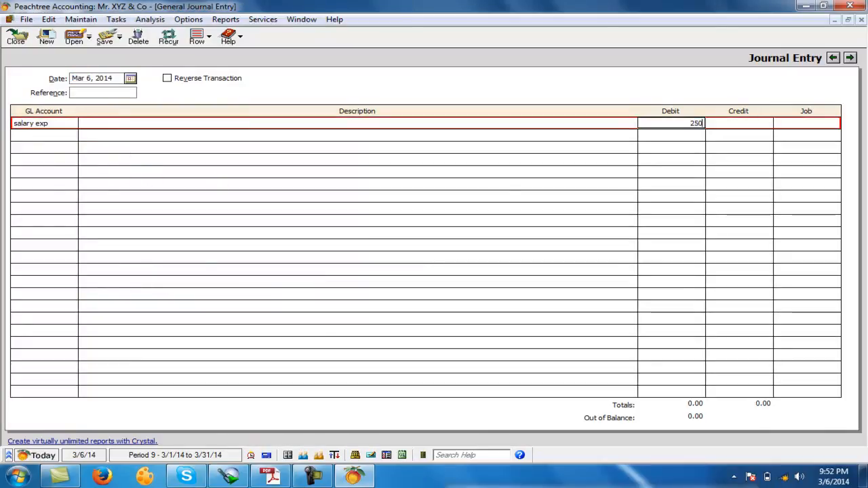
{"action": "type", "text": "000"}
{"action": "key", "text": "Tab"}
{"action": "key", "text": "Tab"}
{"action": "key", "text": "Tab"}
Pick the salary pay liability account for the second journal line and credit it 25,000.
{"action": "left_click", "coordinate": [71, 136]}
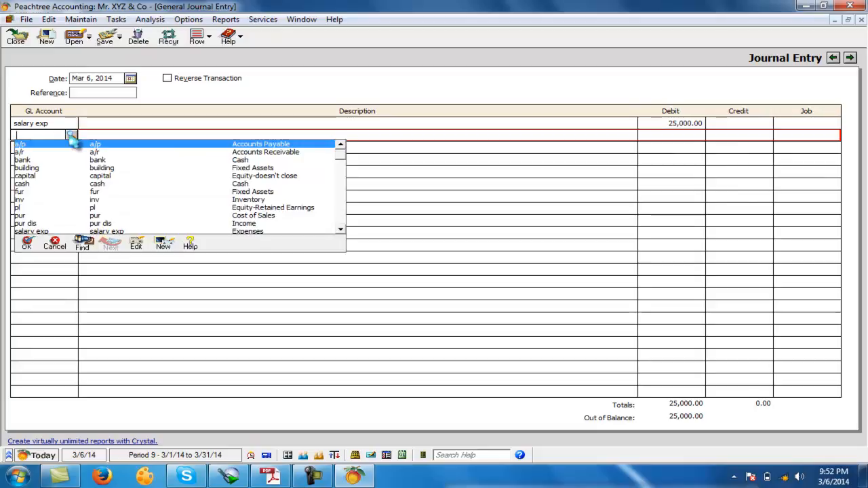
{"action": "scroll", "coordinate": [71, 144], "scroll_direction": "down", "scroll_amount": 1}
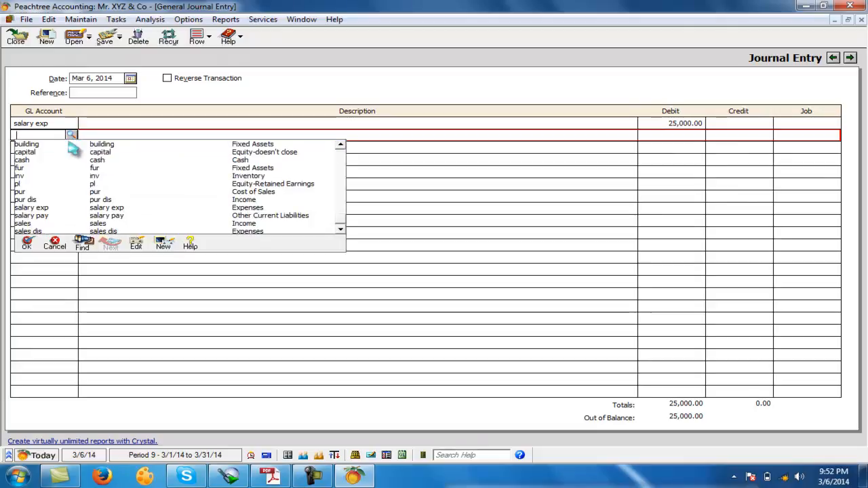
{"action": "left_click", "coordinate": [49, 215]}
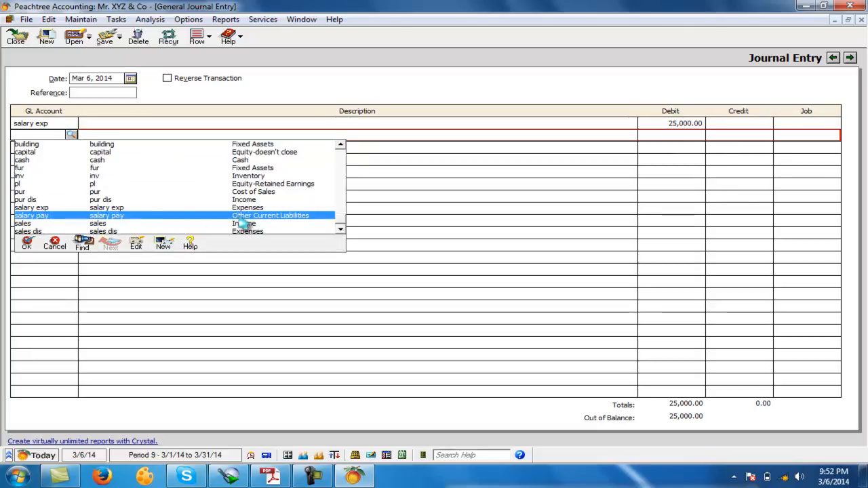
{"action": "double_click", "coordinate": [41, 216]}
{"action": "key", "text": "Tab"}
{"action": "key", "text": "Tab"}
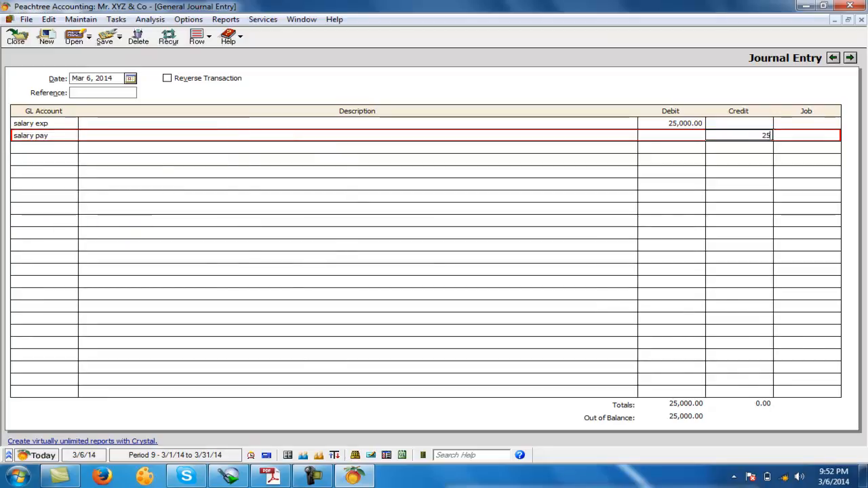
{"action": "type", "text": "25000"}
{"action": "key", "text": "Tab"}
{"action": "key", "text": "Tab"}
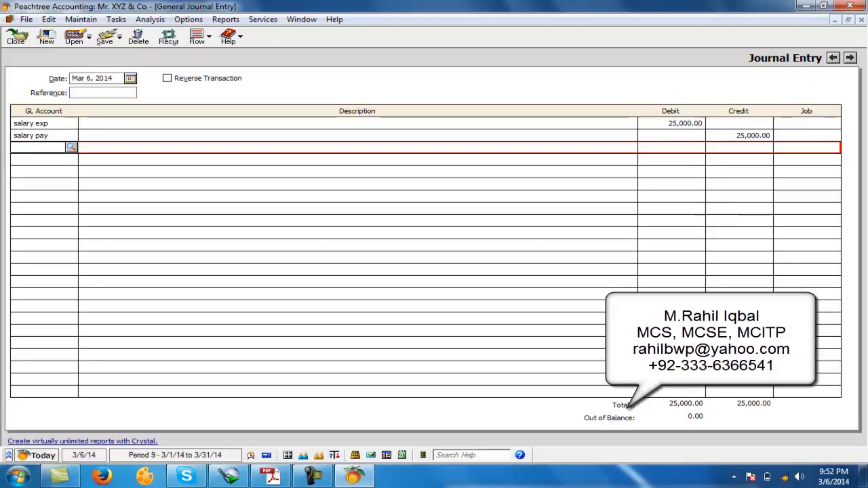
Check the two account lines of the salary journal entry, and save and close it.
{"action": "left_click", "coordinate": [37, 123]}
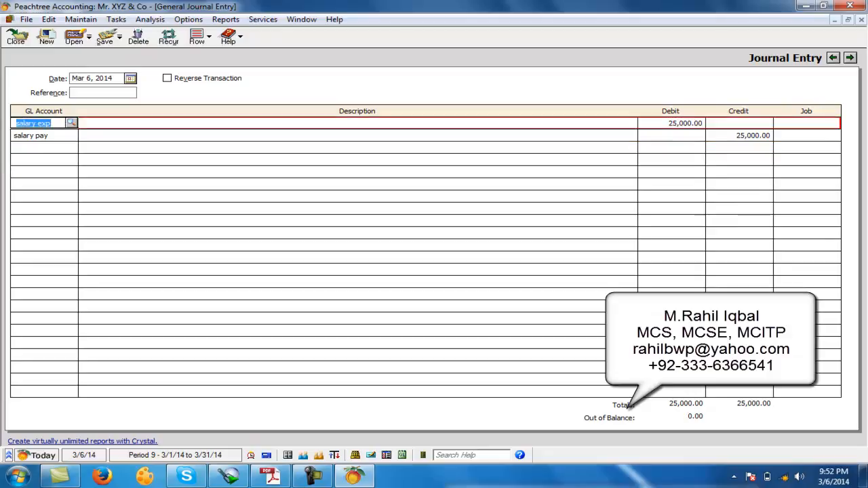
{"action": "left_click", "coordinate": [38, 136]}
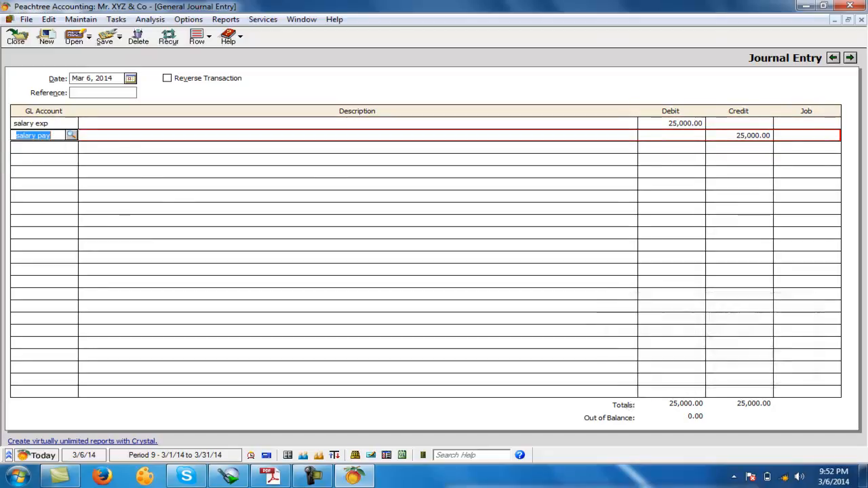
{"action": "left_click", "coordinate": [104, 37]}
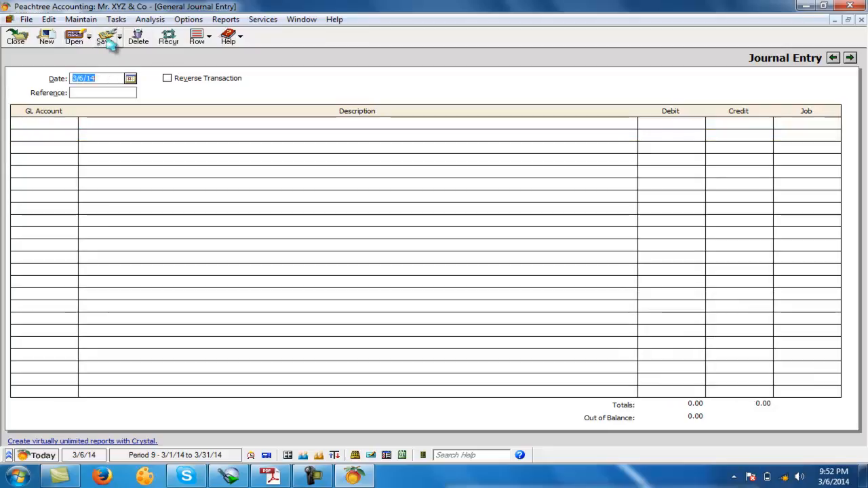
{"action": "left_click", "coordinate": [16, 37]}
View the standard Income Stmnt report for the current period, check the current month's salary exp amount, and close the report.
{"action": "left_click", "coordinate": [210, 19]}
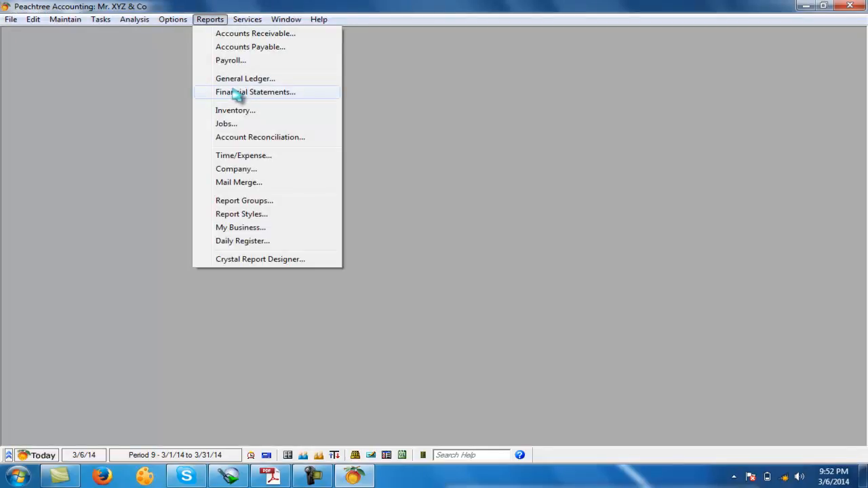
{"action": "left_click", "coordinate": [234, 91]}
{"action": "double_click", "coordinate": [367, 199]}
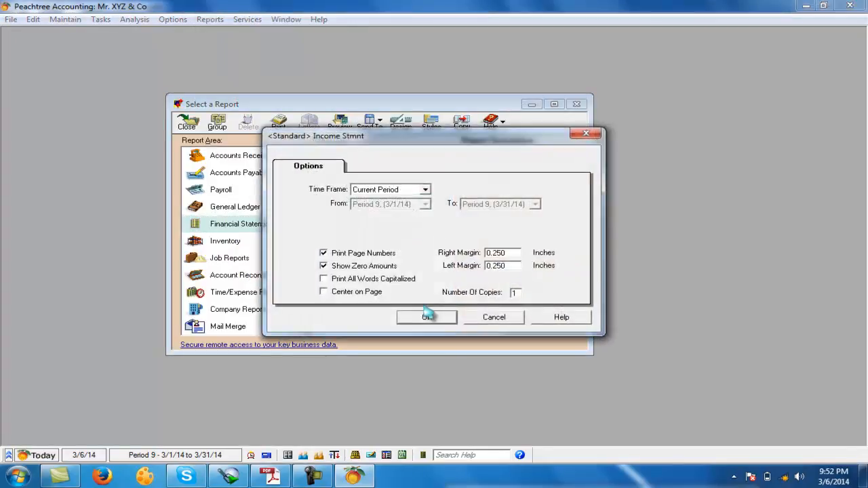
{"action": "left_click", "coordinate": [426, 316]}
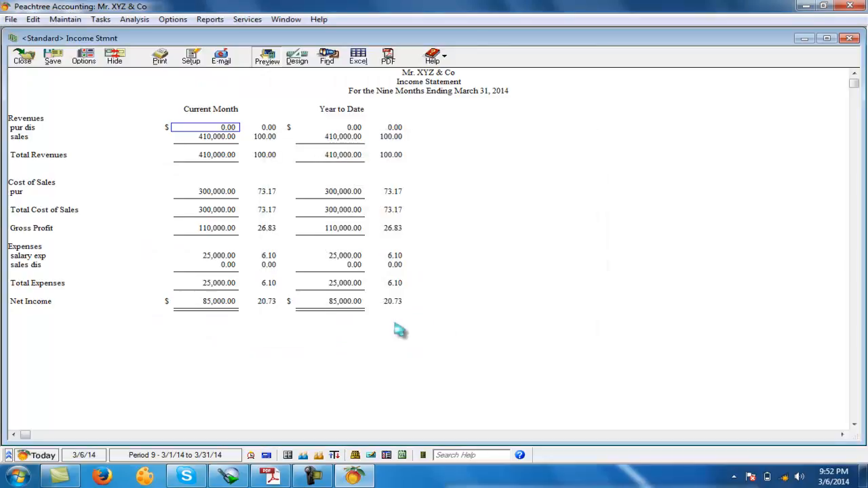
{"action": "left_click", "coordinate": [182, 257]}
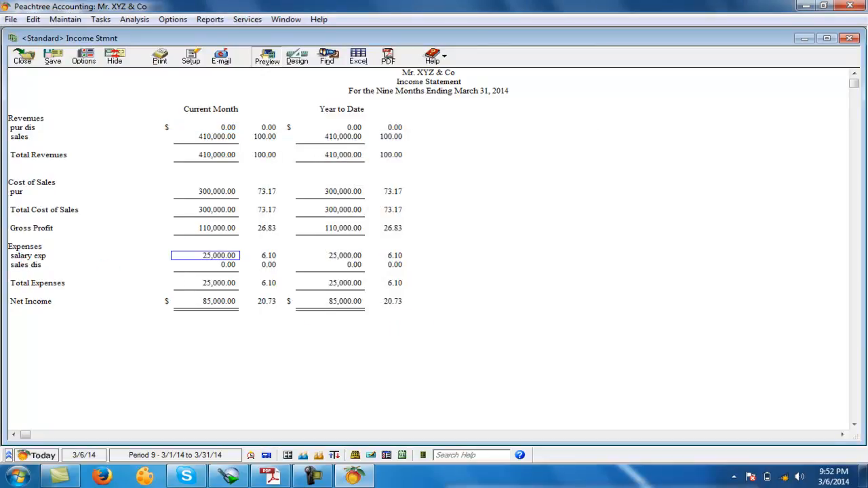
{"action": "left_click", "coordinate": [24, 60]}
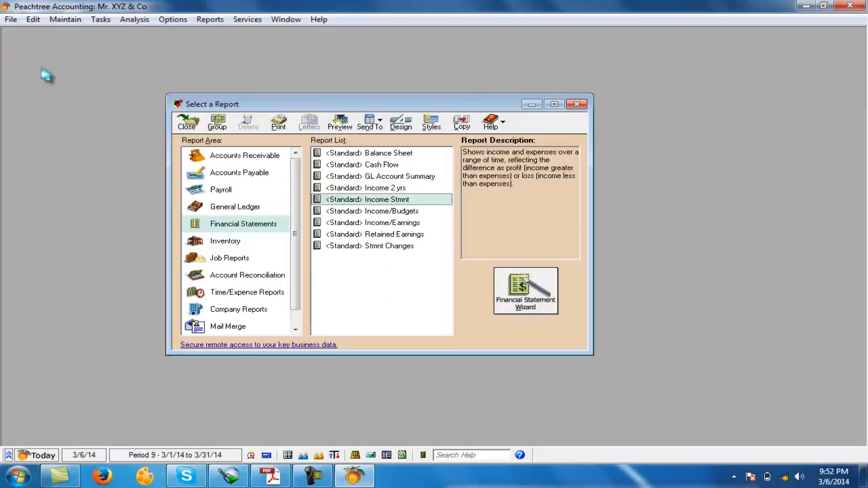
View the standard Balance Sheet report, check the salary pay amount under current liabilities, and close the report.
{"action": "double_click", "coordinate": [364, 156]}
{"action": "left_click", "coordinate": [443, 315]}
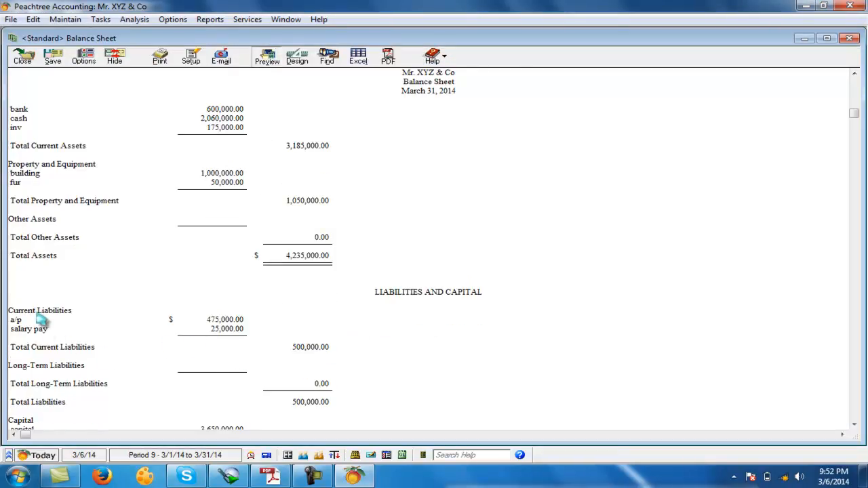
{"action": "left_click", "coordinate": [229, 330]}
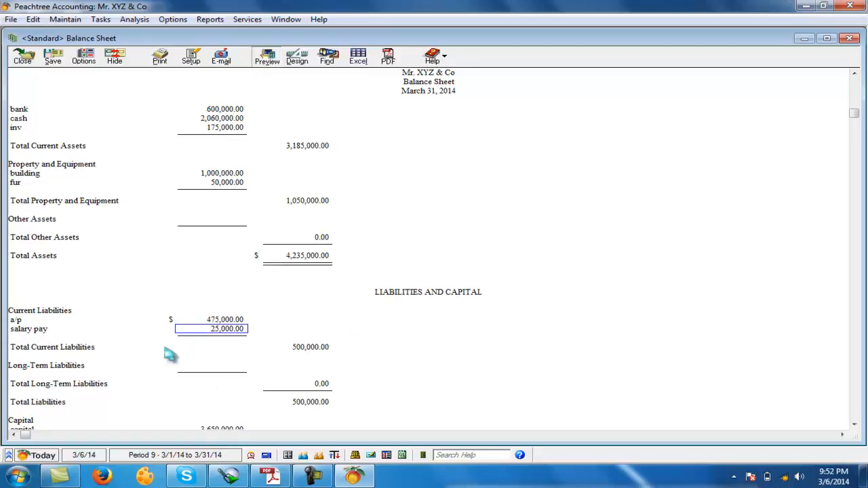
{"action": "left_click", "coordinate": [25, 57]}
View the General Ledger report, review the accounts down to salary exp and salary pay, and close the report and report selection.
{"action": "left_click", "coordinate": [239, 210]}
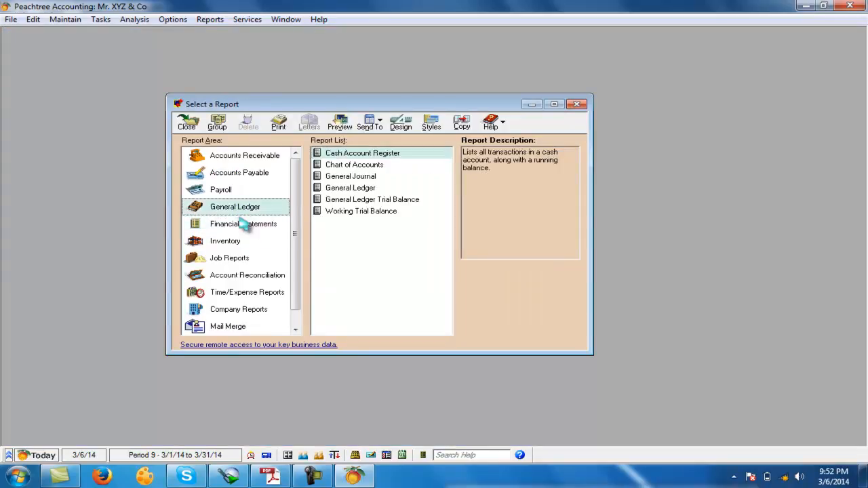
{"action": "double_click", "coordinate": [356, 188]}
{"action": "scroll", "coordinate": [156, 214], "scroll_direction": "down", "scroll_amount": 4}
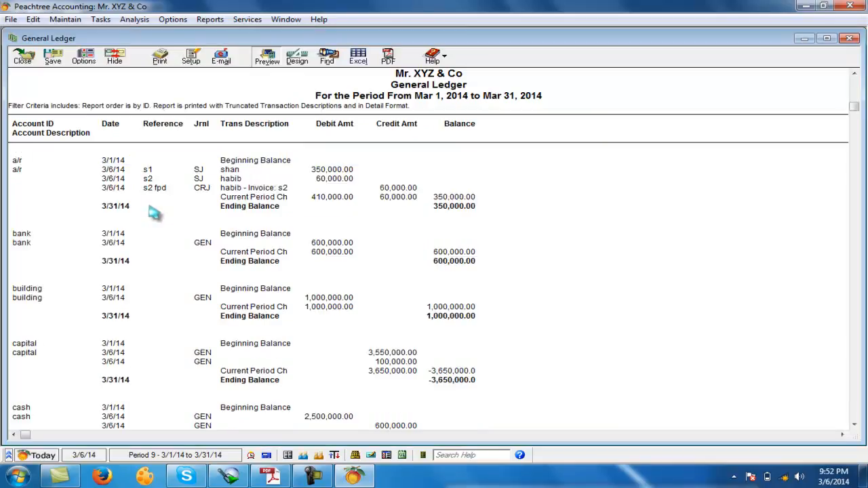
{"action": "scroll", "coordinate": [54, 299], "scroll_direction": "down", "scroll_amount": 7}
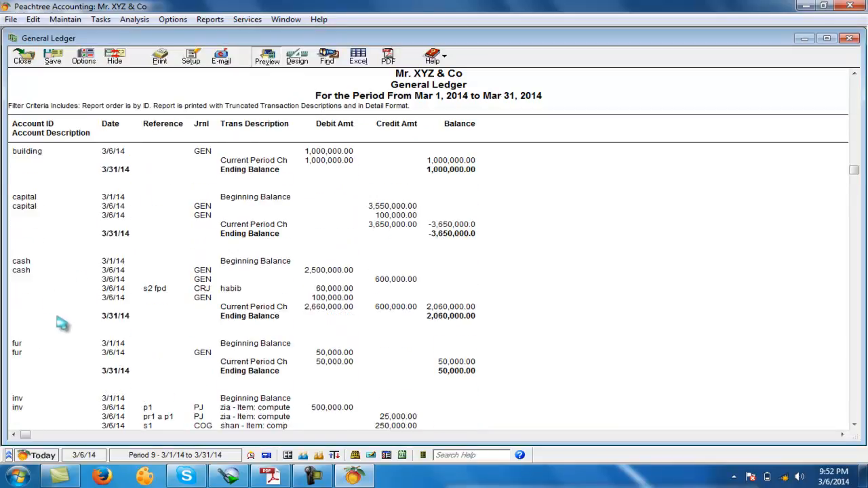
{"action": "scroll", "coordinate": [65, 326], "scroll_direction": "down", "scroll_amount": 5}
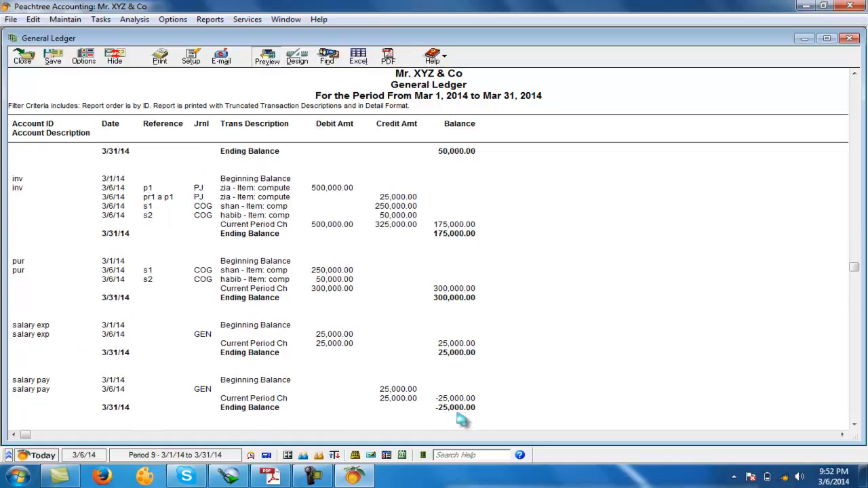
{"action": "left_click", "coordinate": [18, 60]}
{"action": "left_click", "coordinate": [187, 122]}
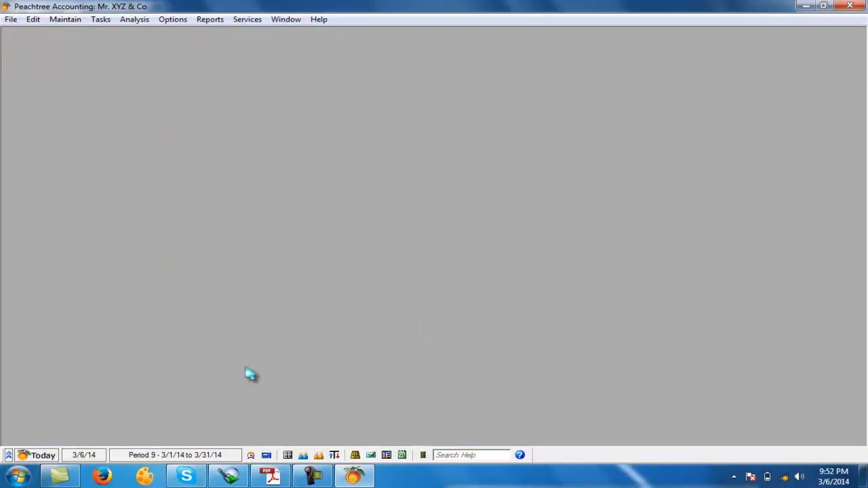
Switch to the exercise PDF in Adobe Reader, highlight the telephone bills payable transaction, and return to Peachtree.
{"action": "left_click", "coordinate": [271, 476]}
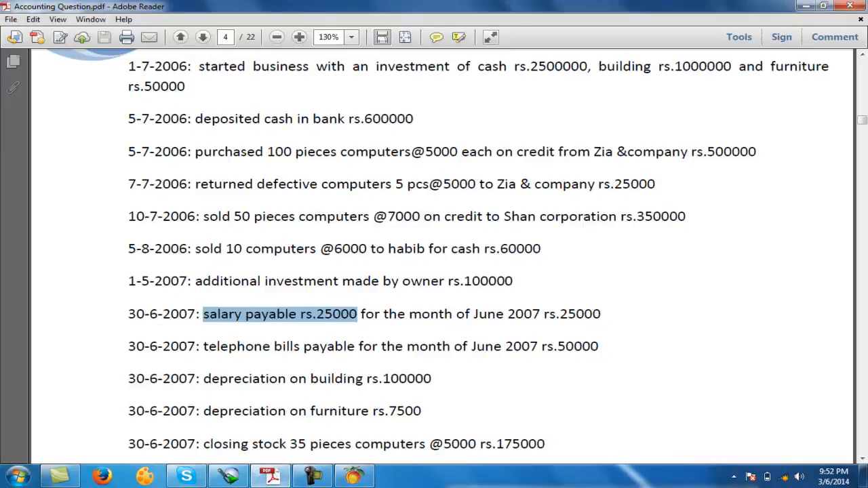
{"action": "left_click_drag", "start_coordinate": [203, 346], "coordinate": [555, 347]}
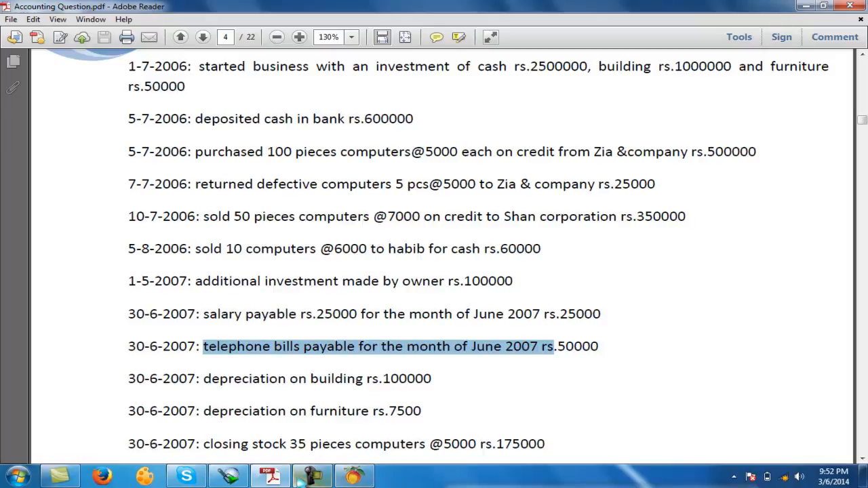
{"action": "left_click", "coordinate": [271, 476]}
Create a chart of accounts record with ID and description tele bill exp and account type Expenses, and save it.
{"action": "left_click", "coordinate": [64, 19]}
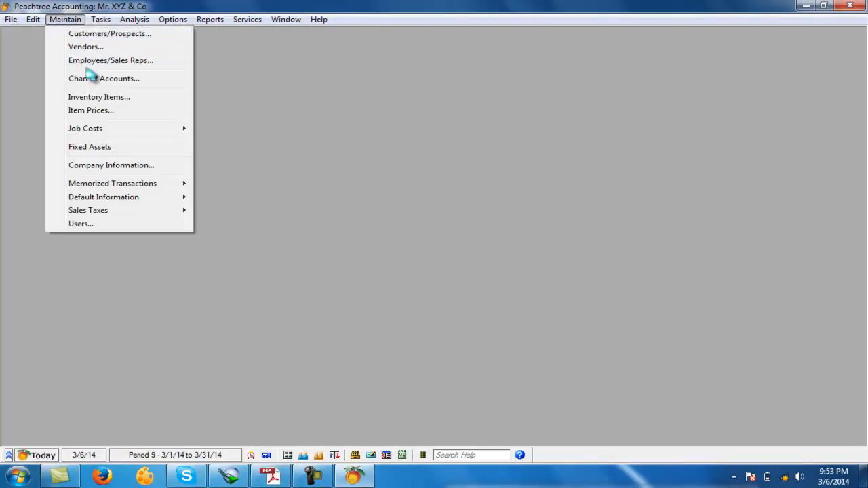
{"action": "left_click", "coordinate": [101, 80]}
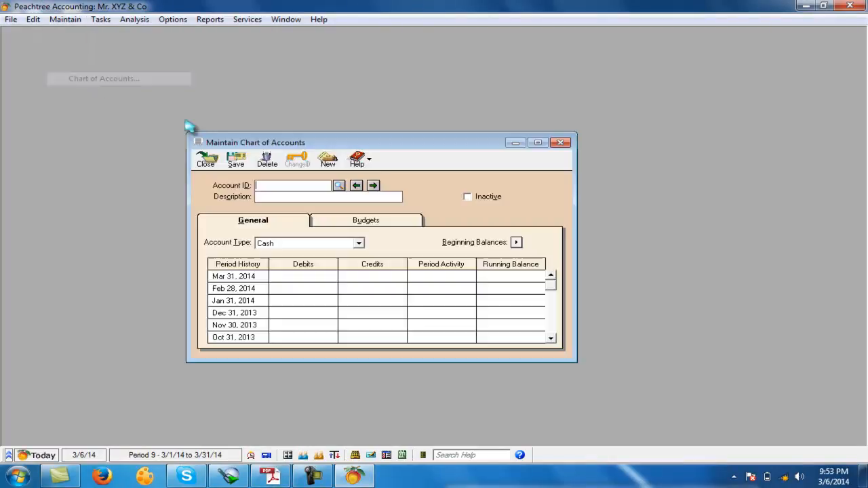
{"action": "type", "text": "tele bill"}
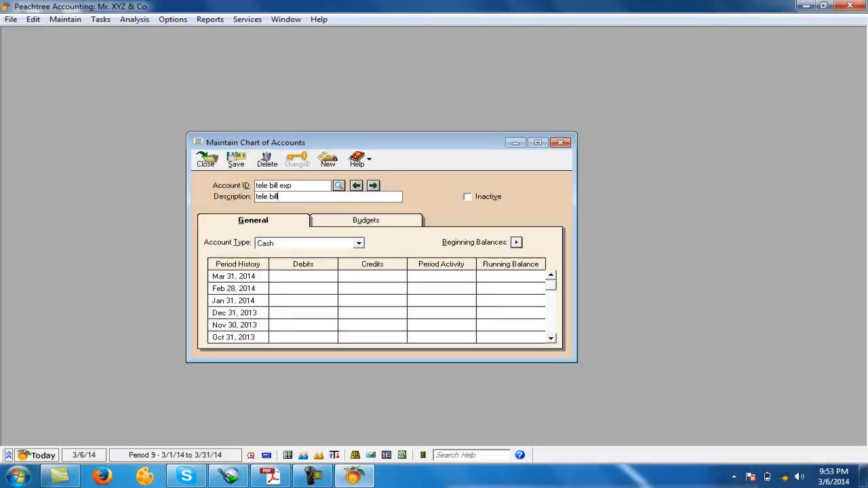
{"action": "type", "text": "p"}
{"action": "key", "text": "Tab"}
{"action": "key", "text": "e"}
{"action": "key", "text": "e"}
{"action": "key", "text": "e"}
{"action": "key", "text": "e"}
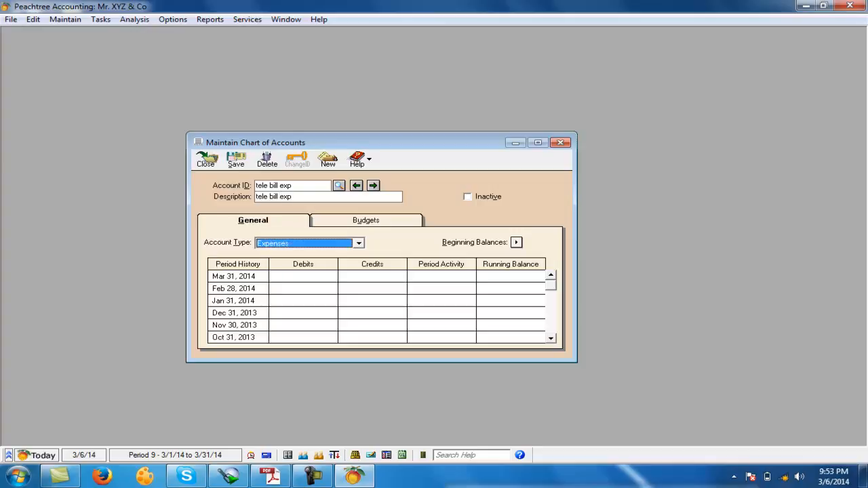
{"action": "key", "text": "alt+s"}
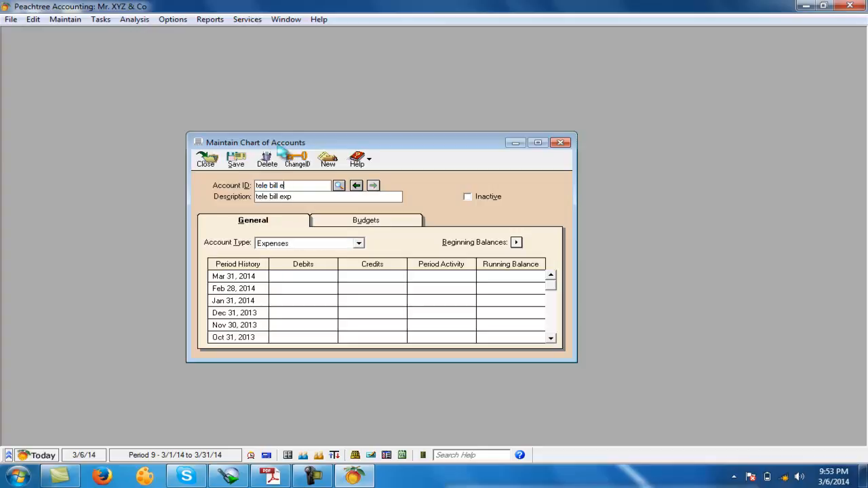
Create a tele bill pay account with the same description, change its account type, save it and close the chart of accounts.
{"action": "type", "text": "y"}
{"action": "key", "text": "Tab"}
{"action": "key", "text": "End"}
{"action": "key", "text": "BackSpace"}
{"action": "key", "text": "BackSpace"}
{"action": "type", "text": "ay"}
{"action": "key", "text": "Tab"}
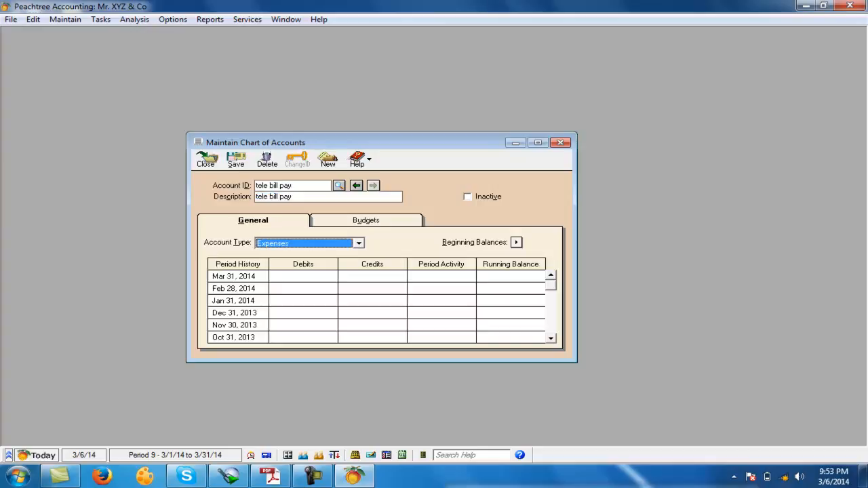
{"action": "key", "text": "Down"}
{"action": "key", "text": "Down"}
{"action": "left_click", "coordinate": [236, 160]}
{"action": "left_click", "coordinate": [205, 160]}
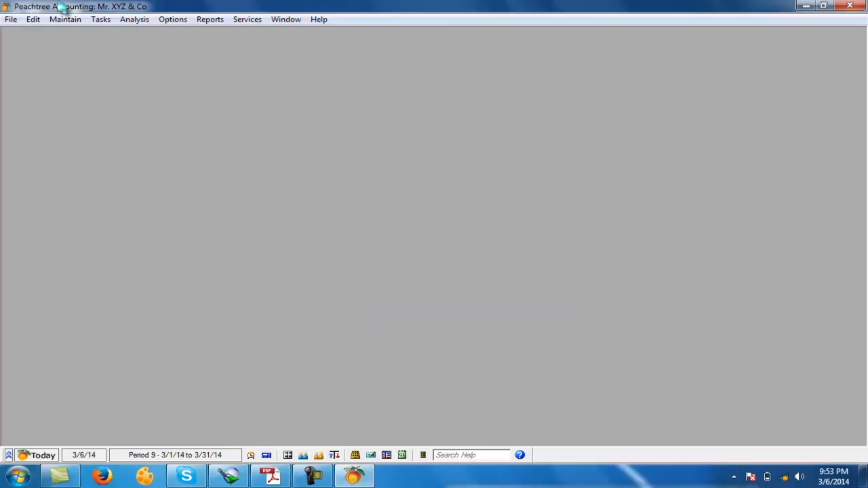
Start a general journal entry and debit the tele bill exp account 50,000.
{"action": "left_click", "coordinate": [104, 21]}
{"action": "left_click", "coordinate": [140, 301]}
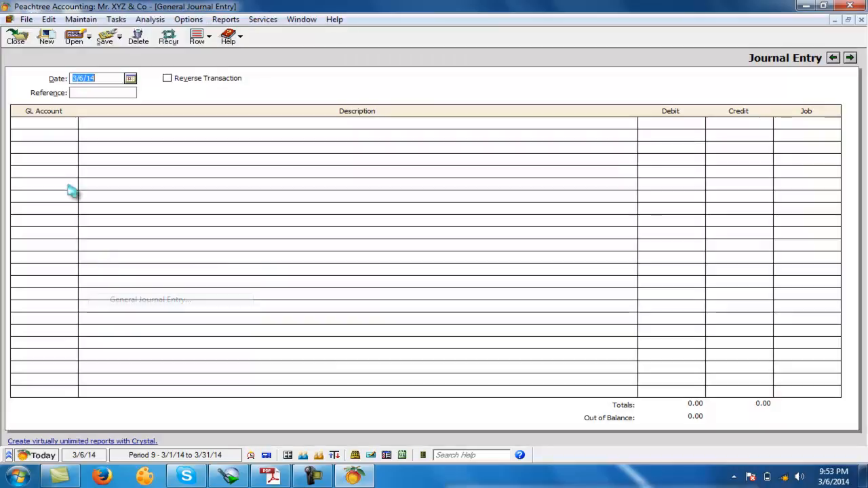
{"action": "left_click", "coordinate": [71, 123]}
{"action": "type", "text": "tele bill exp"}
{"action": "key", "text": "Tab"}
{"action": "key", "text": "Tab"}
{"action": "key", "text": "Tab"}
{"action": "key", "text": "shift+Tab"}
{"action": "type", "text": "50"}
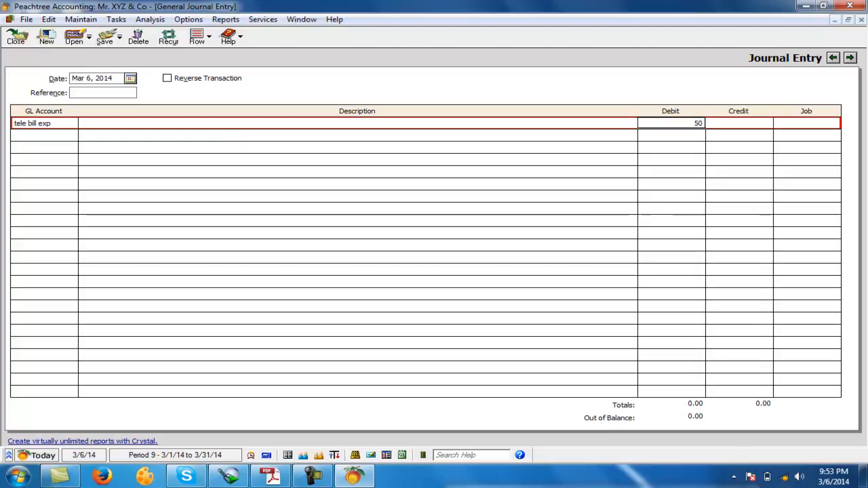
{"action": "type", "text": ",000"}
{"action": "key", "text": "Tab"}
{"action": "key", "text": "Tab"}
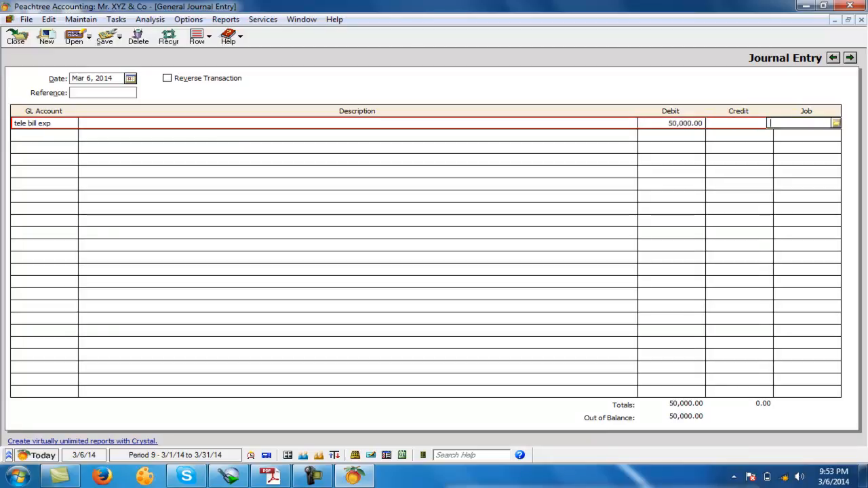
Credit the tele bill pay account 50,000 on the second journal line, and save and close the entry.
{"action": "key", "text": "Tab"}
{"action": "type", "text": "te"}
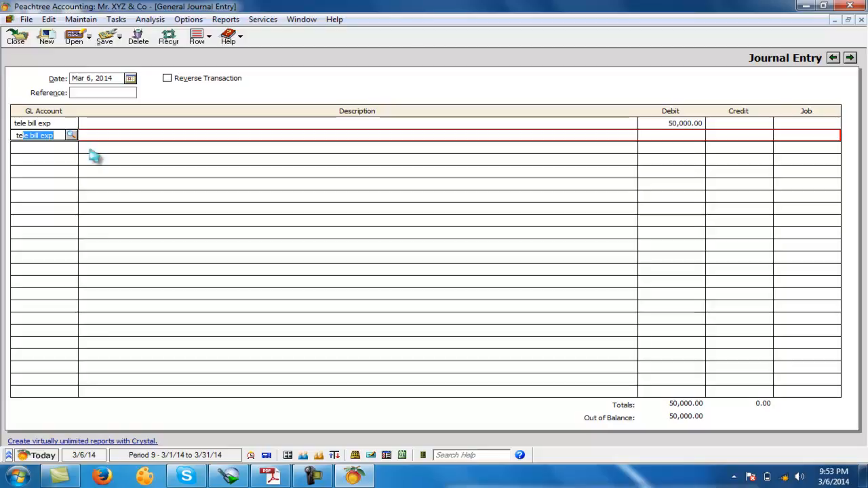
{"action": "left_click", "coordinate": [70, 136]}
{"action": "left_click", "coordinate": [41, 234]}
{"action": "key", "text": "Tab"}
{"action": "key", "text": "Tab"}
{"action": "type", "text": "50000"}
{"action": "key", "text": "Tab"}
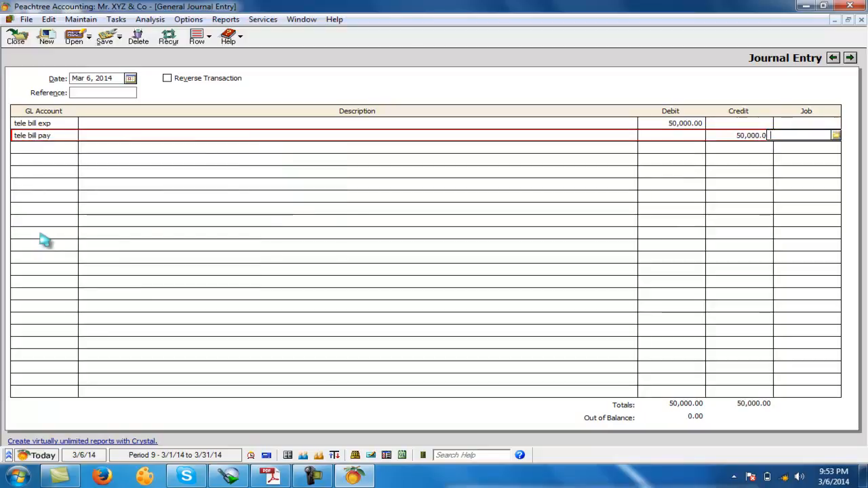
{"action": "left_click", "coordinate": [103, 36]}
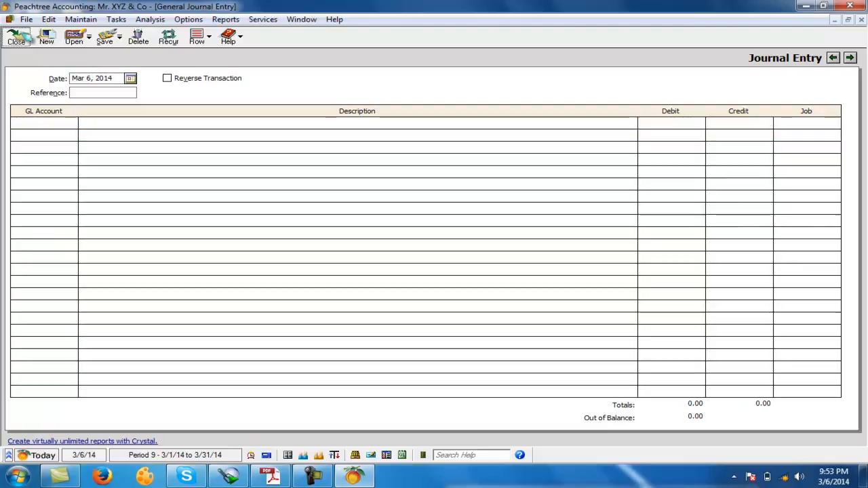
{"action": "left_click", "coordinate": [15, 38]}
Switch to the exercise PDF in Adobe Reader, highlight the depreciation on building transaction, and return to Peachtree.
{"action": "left_click", "coordinate": [270, 476]}
{"action": "scroll", "coordinate": [261, 429], "scroll_direction": "down", "scroll_amount": 3}
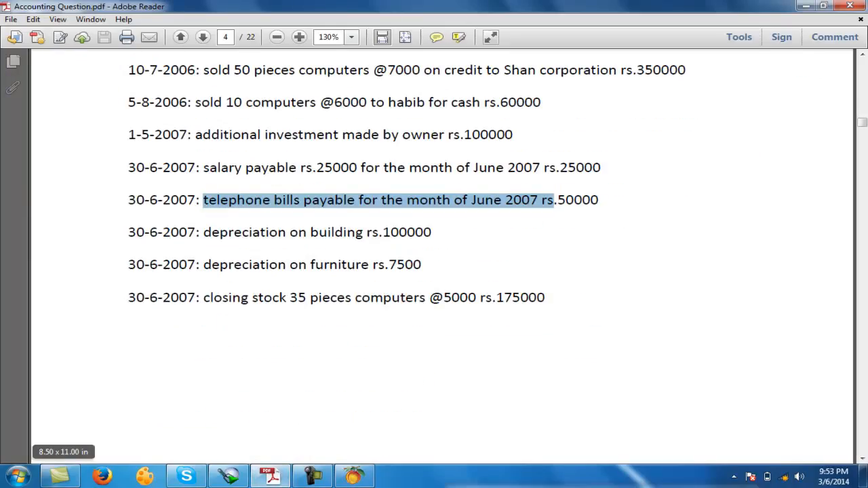
{"action": "left_click_drag", "start_coordinate": [204, 233], "coordinate": [431, 232]}
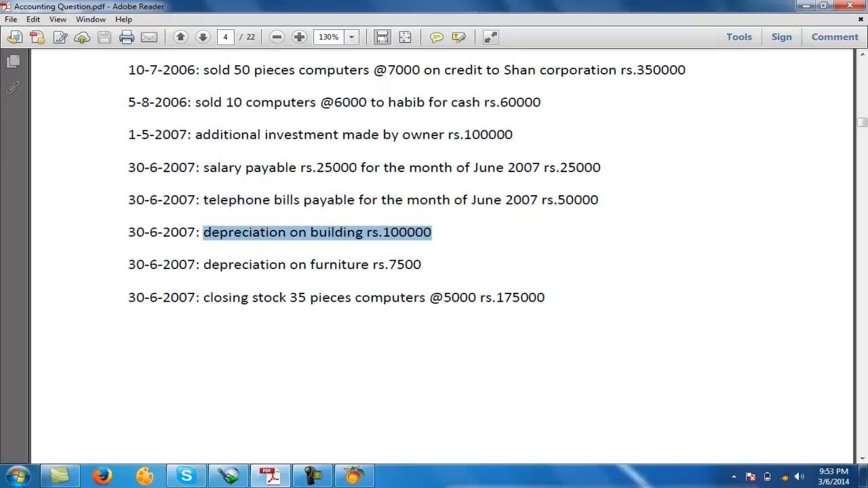
{"action": "left_click", "coordinate": [353, 476]}
Create an account with ID and description dep on buil exp and account type Expenses, save it and close the chart of accounts.
{"action": "left_click", "coordinate": [65, 19]}
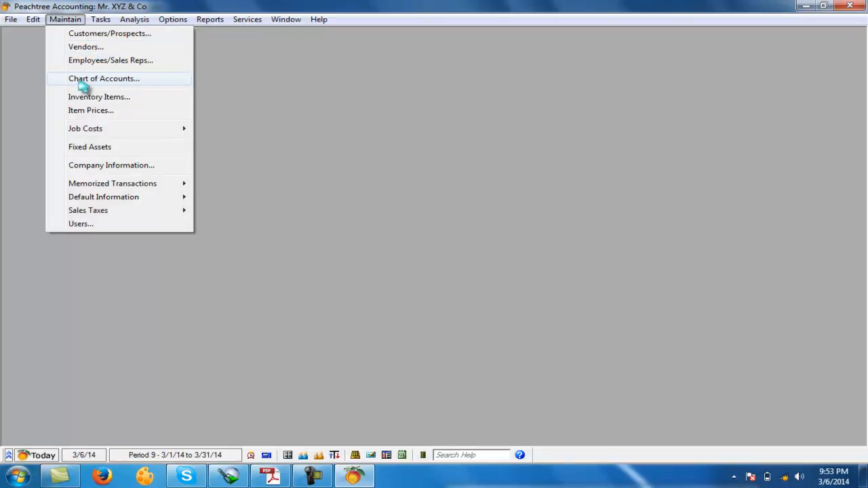
{"action": "left_click", "coordinate": [122, 83]}
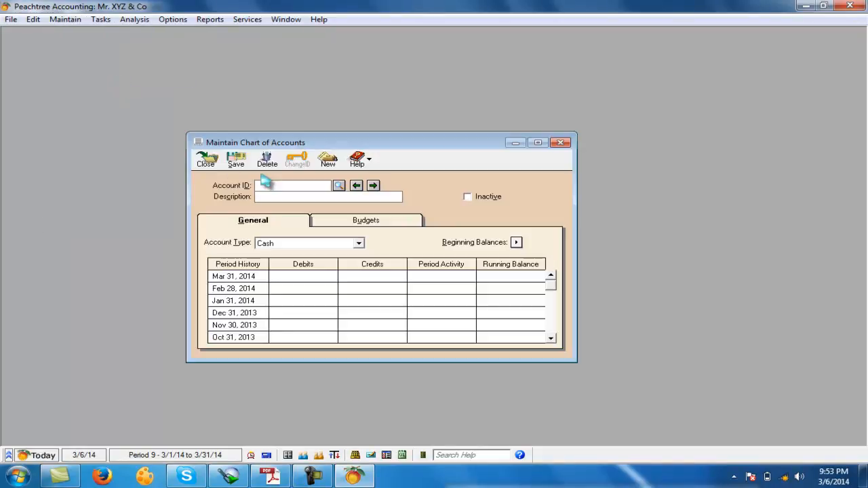
{"action": "type", "text": "dep on buil"}
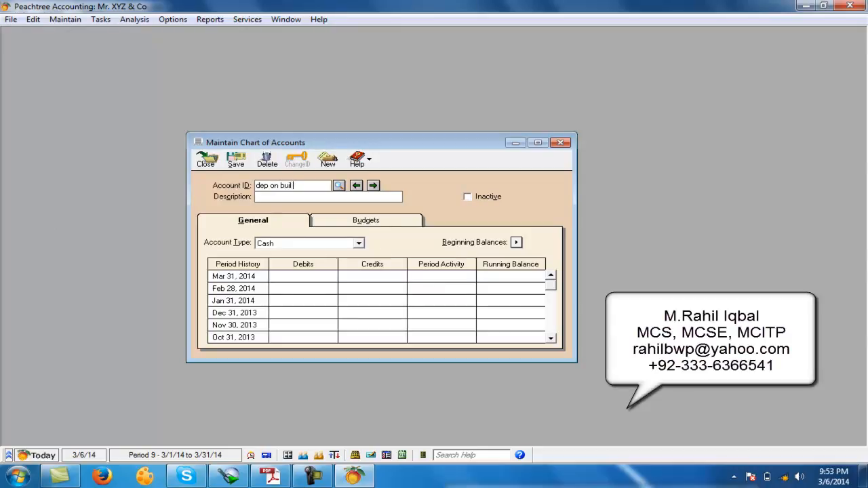
{"action": "type", "text": "dep on buil"}
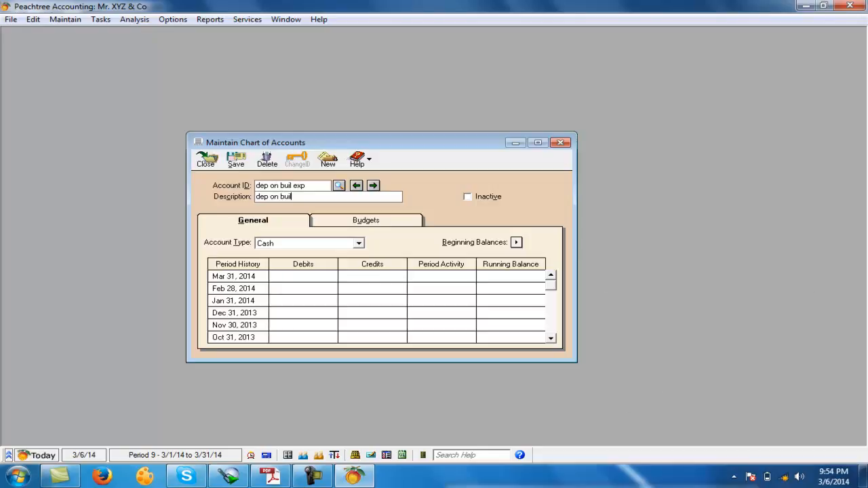
{"action": "key", "text": "Tab"}
{"action": "key", "text": "e"}
{"action": "key", "text": "e"}
{"action": "key", "text": "e"}
{"action": "key", "text": "e"}
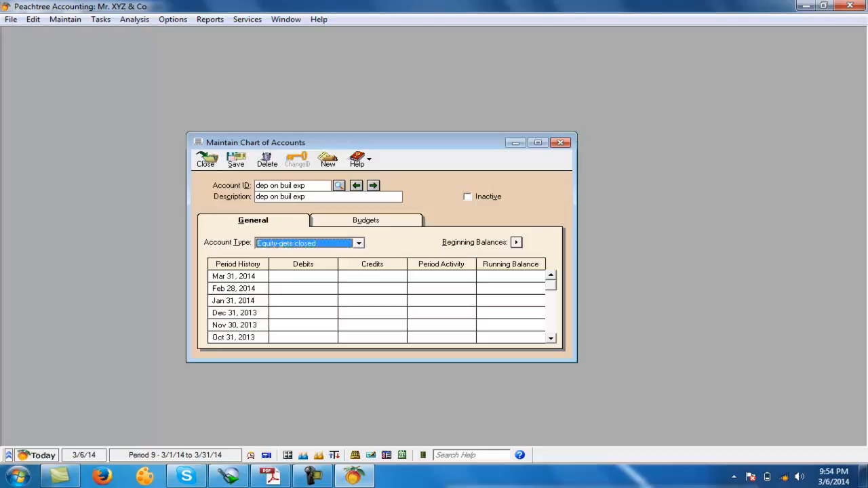
{"action": "key", "text": "Tab"}
{"action": "key", "text": "Tab"}
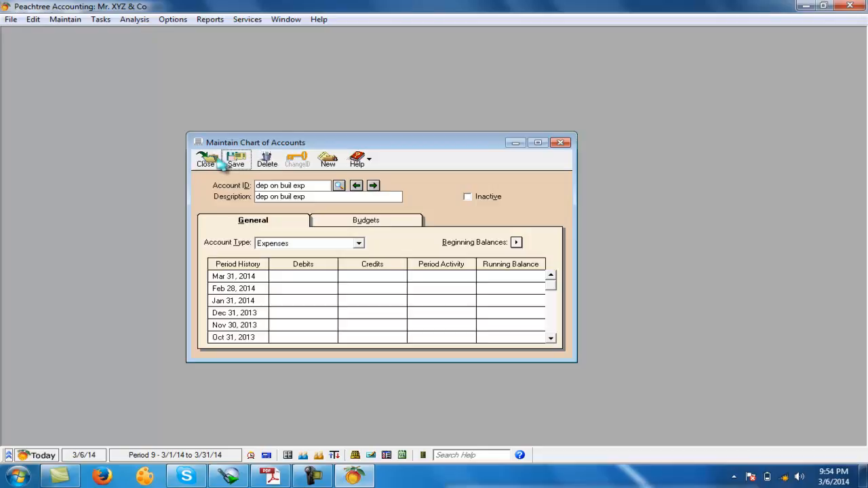
{"action": "left_click", "coordinate": [204, 160]}
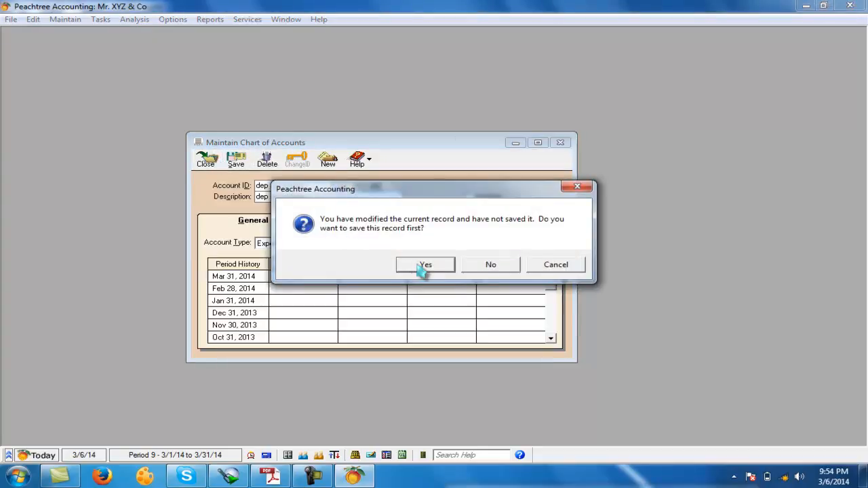
{"action": "left_click", "coordinate": [545, 270]}
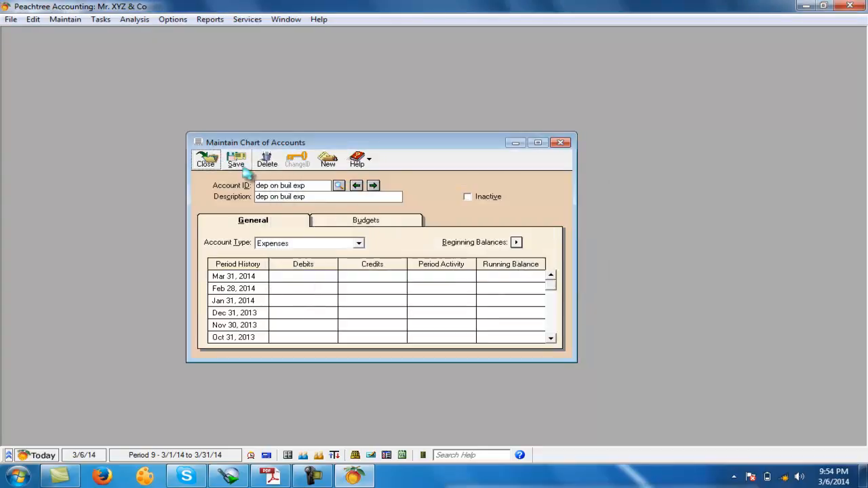
{"action": "left_click", "coordinate": [206, 160]}
Start a general journal entry and debit the dep on buil exp account 100,000 on the first line.
{"action": "left_click", "coordinate": [100, 19]}
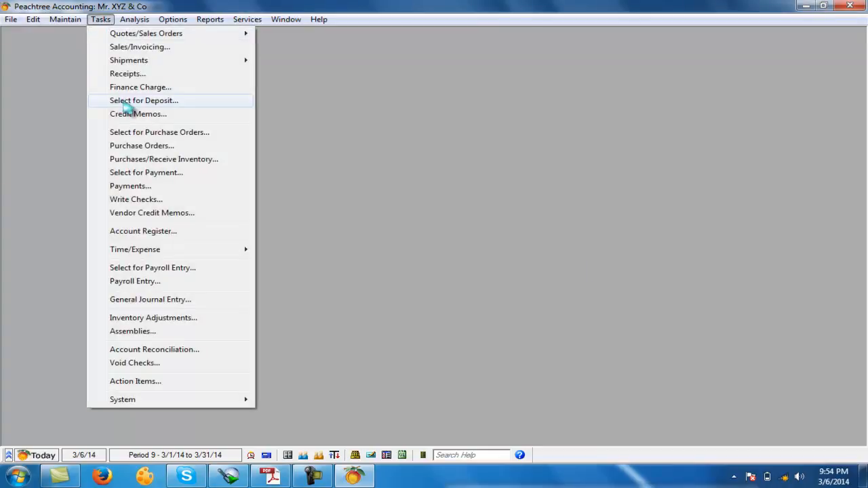
{"action": "left_click", "coordinate": [153, 299]}
{"action": "left_click", "coordinate": [40, 123]}
{"action": "type", "text": "dep on buil exp"}
{"action": "key", "text": "Tab"}
{"action": "key", "text": "Tab"}
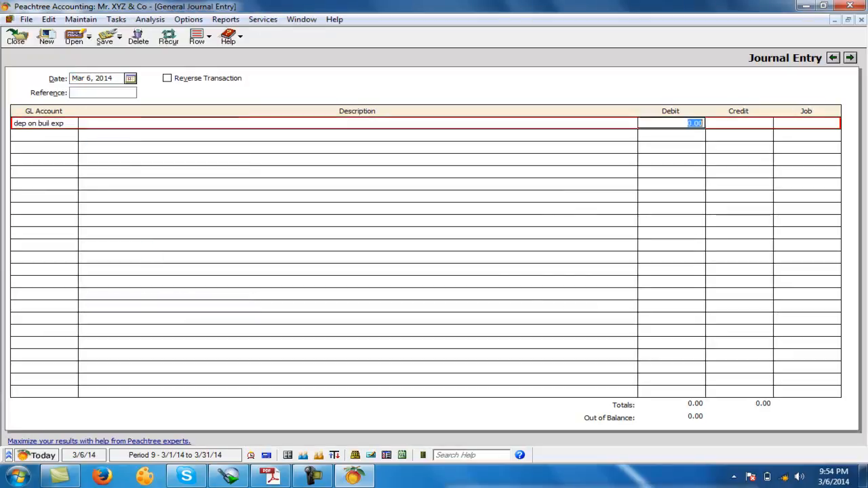
{"action": "type", "text": "1"}
{"action": "type", "text": "00,0"}
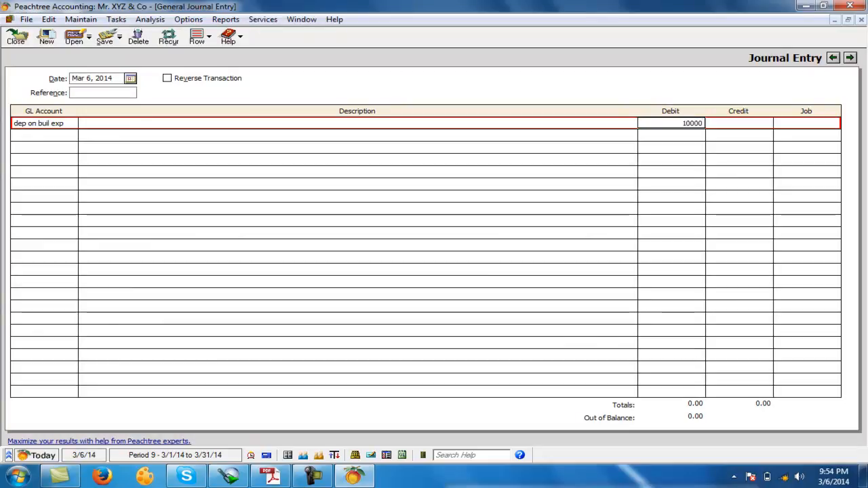
{"action": "type", "text": "00"}
{"action": "key", "text": "Tab"}
{"action": "key", "text": "Tab"}
{"action": "key", "text": "Tab"}
Credit the building account 100,000 on the second journal line, and save and close the entry.
{"action": "type", "text": "bu"}
{"action": "key", "text": "Tab"}
{"action": "key", "text": "Tab"}
{"action": "key", "text": "Tab"}
{"action": "type", "text": "100,000"}
{"action": "key", "text": "Tab"}
{"action": "key", "text": "Tab"}
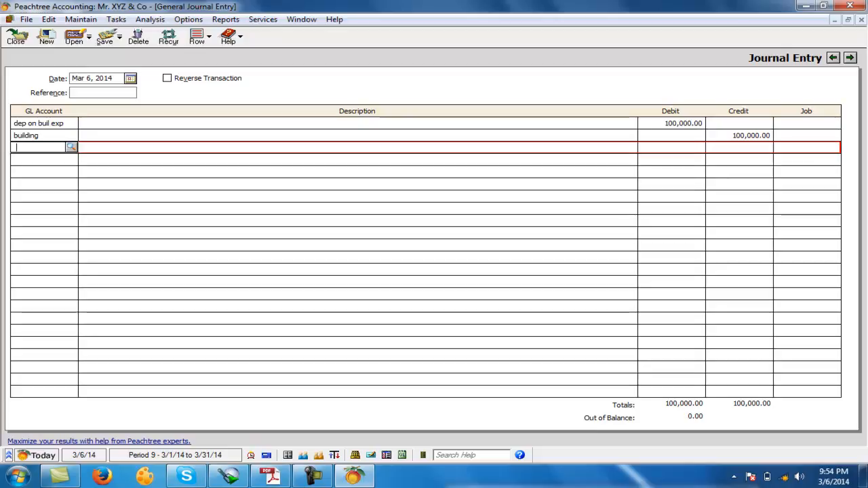
{"action": "key", "text": "Up"}
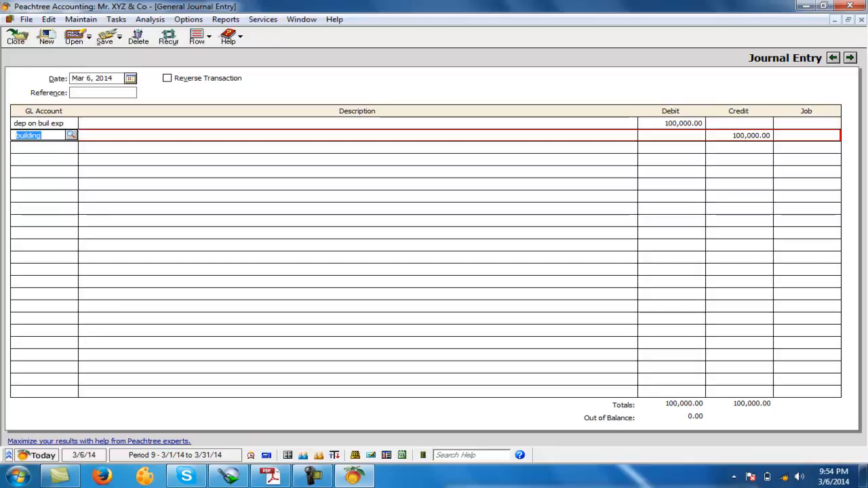
{"action": "key", "text": "Up"}
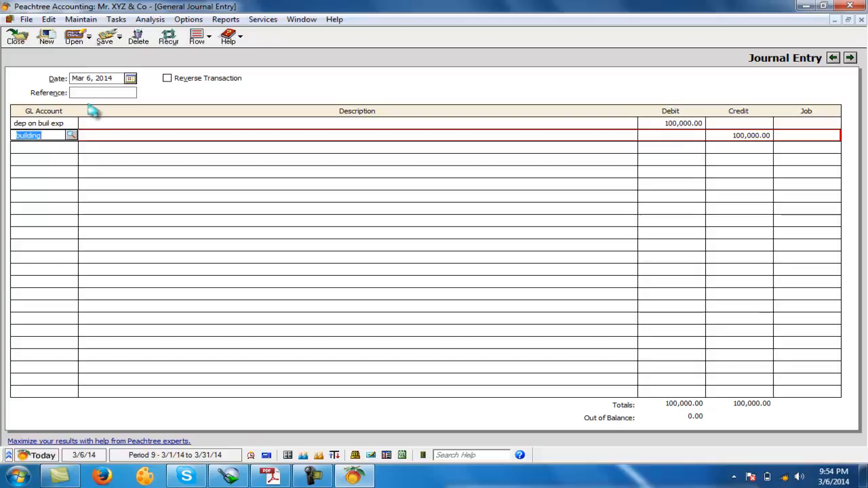
{"action": "left_click", "coordinate": [106, 38]}
{"action": "left_click", "coordinate": [20, 40]}
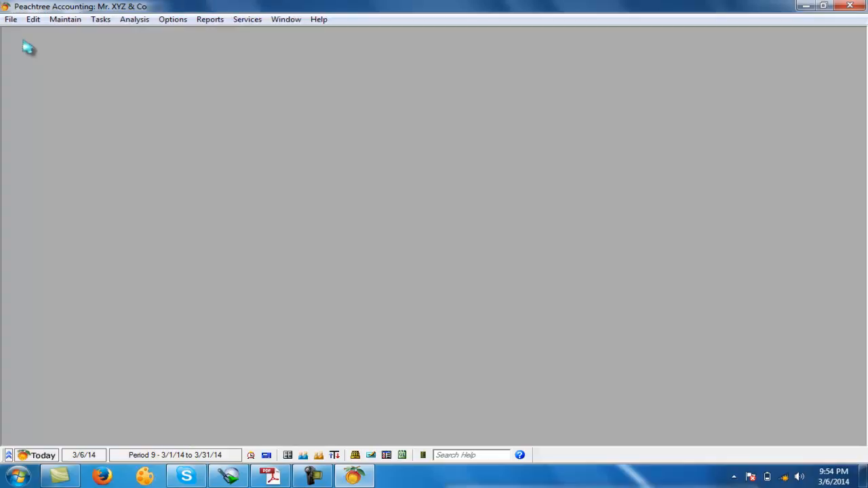
Switch to the exercise PDF in Adobe Reader, highlight the depreciation on furniture transaction, and return to Peachtree.
{"action": "left_click", "coordinate": [271, 476]}
{"action": "left_click_drag", "start_coordinate": [204, 236], "coordinate": [422, 236]}
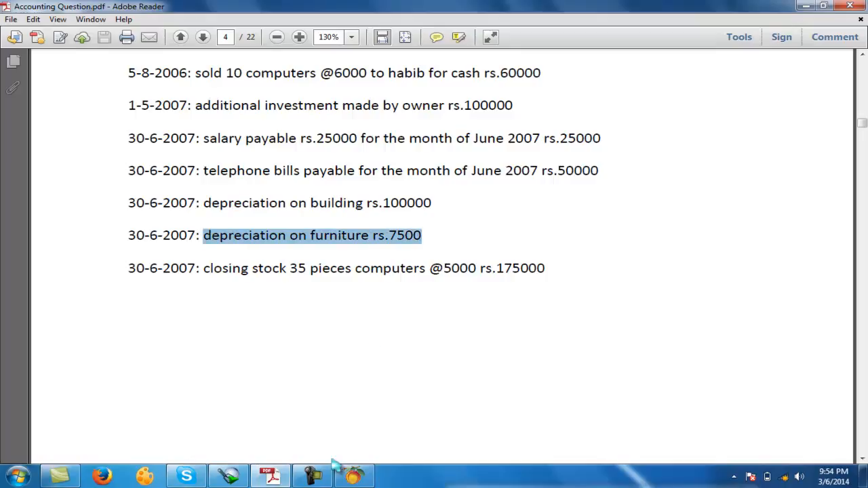
{"action": "left_click", "coordinate": [353, 476]}
Create an account with ID and description dep on fur exp and account type Expenses, save it and close the chart of accounts.
{"action": "left_click", "coordinate": [65, 19]}
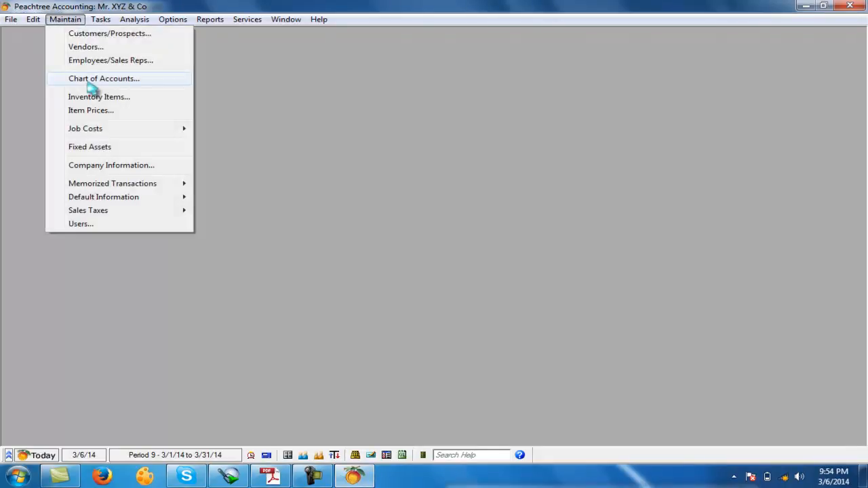
{"action": "left_click", "coordinate": [88, 80]}
{"action": "type", "text": "dep on fur"}
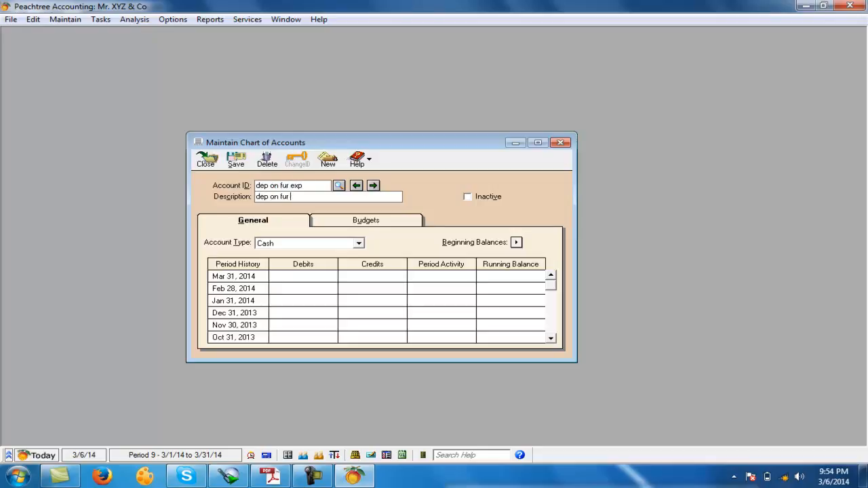
{"action": "key", "text": "Tab"}
{"action": "key", "text": "e"}
{"action": "key", "text": "e"}
{"action": "key", "text": "e"}
{"action": "key", "text": "e"}
{"action": "key", "text": "Tab"}
{"action": "left_click", "coordinate": [206, 161]}
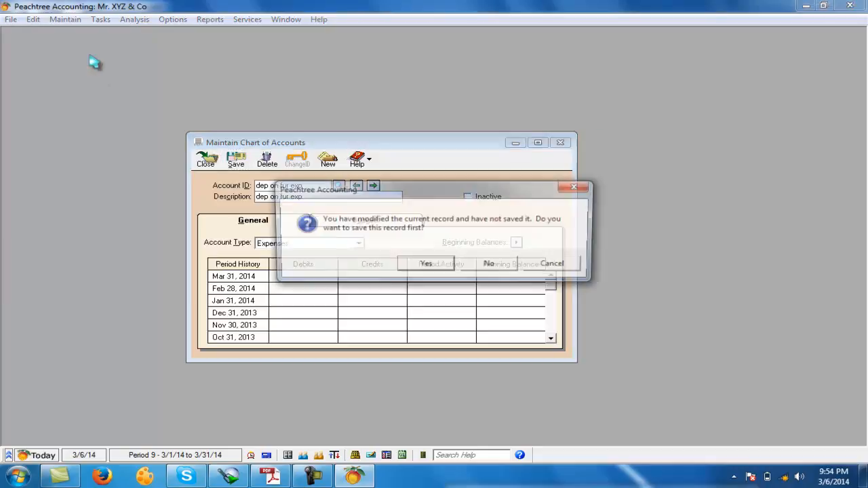
{"action": "left_click", "coordinate": [490, 268]}
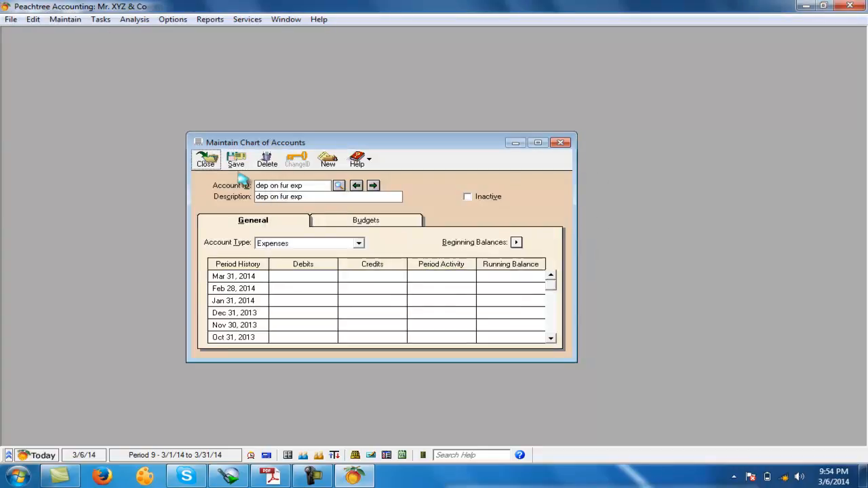
{"action": "left_click", "coordinate": [206, 160]}
Start a general journal entry and debit the dep on fur exp account 7,500 on the first line.
{"action": "left_click", "coordinate": [100, 19]}
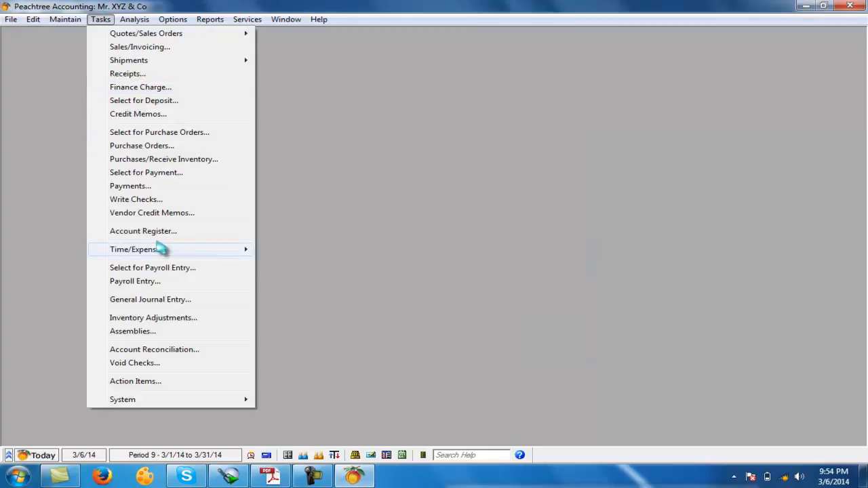
{"action": "left_click", "coordinate": [166, 299]}
{"action": "left_click", "coordinate": [76, 129]}
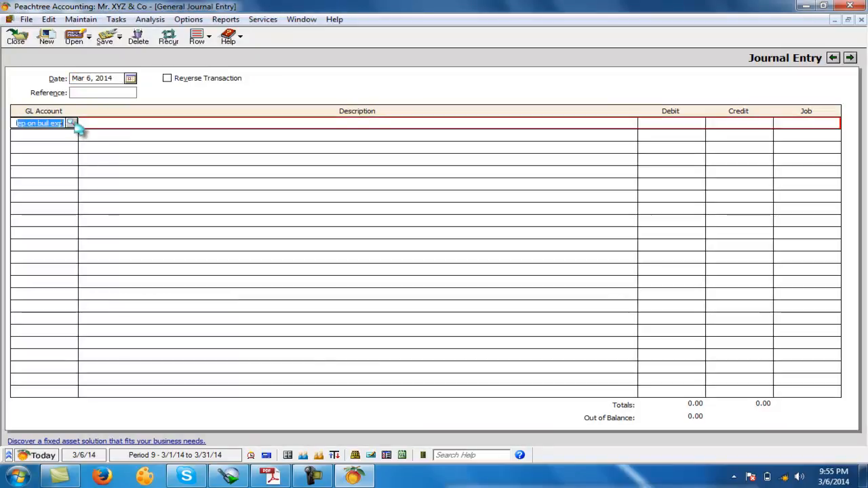
{"action": "type", "text": "Dep on "}
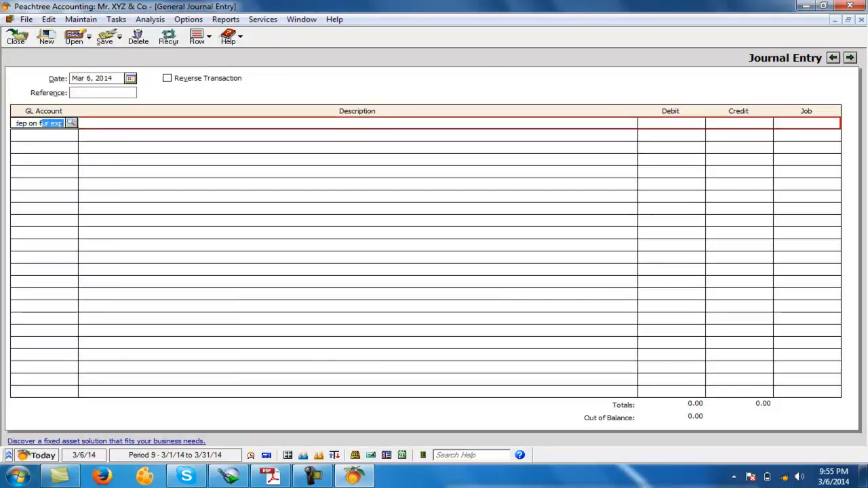
{"action": "type", "text": "f"}
{"action": "key", "text": "Tab"}
{"action": "key", "text": "Tab"}
{"action": "type", "text": "7,500"}
{"action": "key", "text": "Tab"}
{"action": "key", "text": "Tab"}
{"action": "key", "text": "Tab"}
Credit the fur account 7,500 on the second journal line, and save and close the entry.
{"action": "type", "text": "d"}
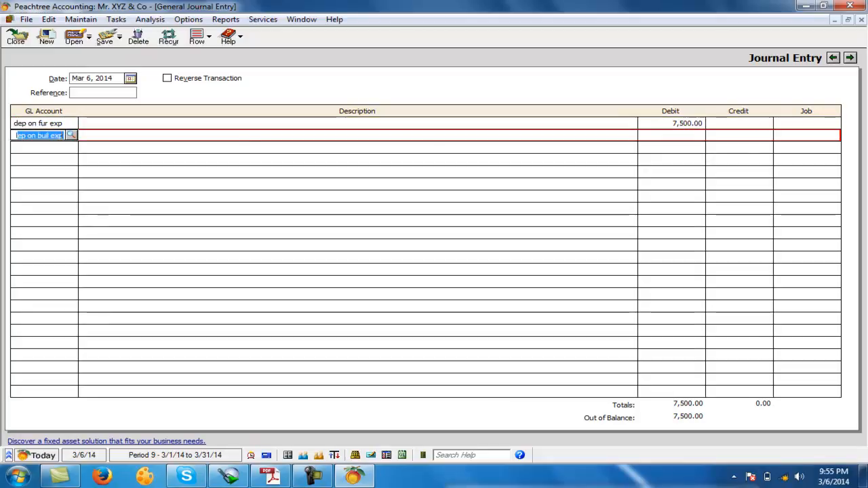
{"action": "type", "text": "ep on fur"}
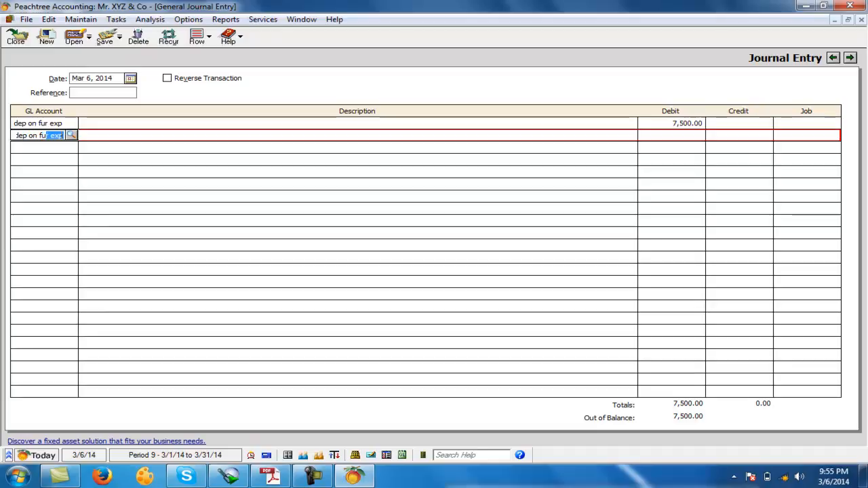
{"action": "key", "text": "Tab"}
{"action": "key", "text": "shift+Tab"}
{"action": "type", "text": "fur"}
{"action": "key", "text": "Tab"}
{"action": "key", "text": "Tab"}
{"action": "key", "text": "Tab"}
{"action": "type", "text": "7,500"}
{"action": "key", "text": "Tab"}
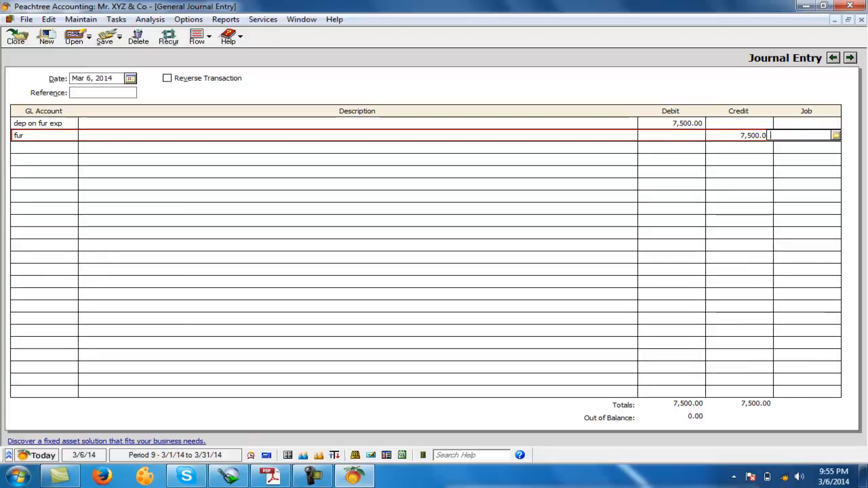
{"action": "left_click", "coordinate": [105, 37]}
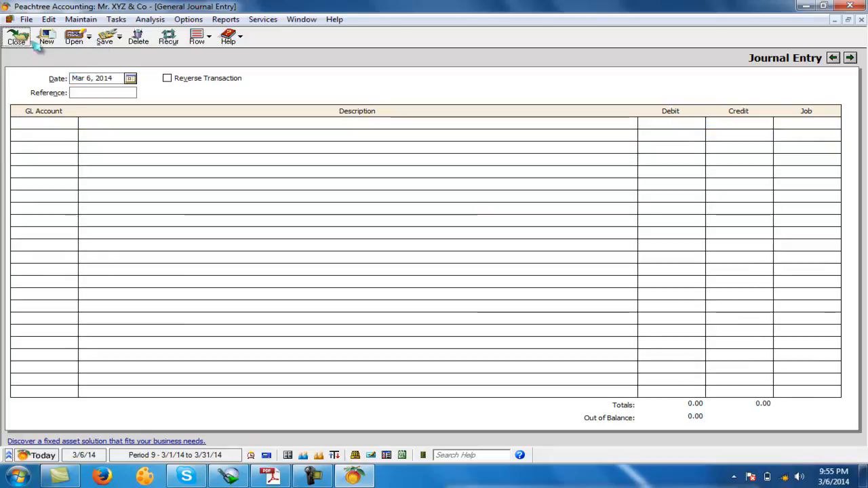
{"action": "left_click", "coordinate": [15, 37]}
Open the Inventory Valuation Report from the inventory reports to view the closing stock.
{"action": "left_click", "coordinate": [209, 19]}
{"action": "left_click", "coordinate": [234, 112]}
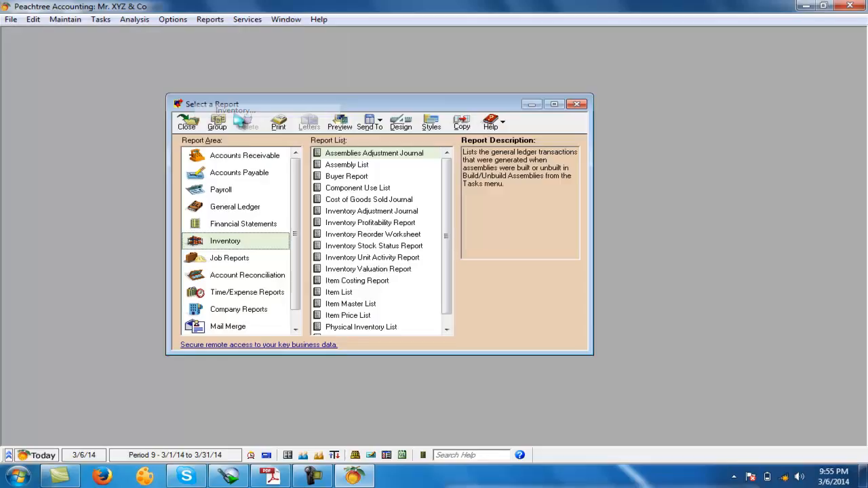
{"action": "double_click", "coordinate": [386, 269]}
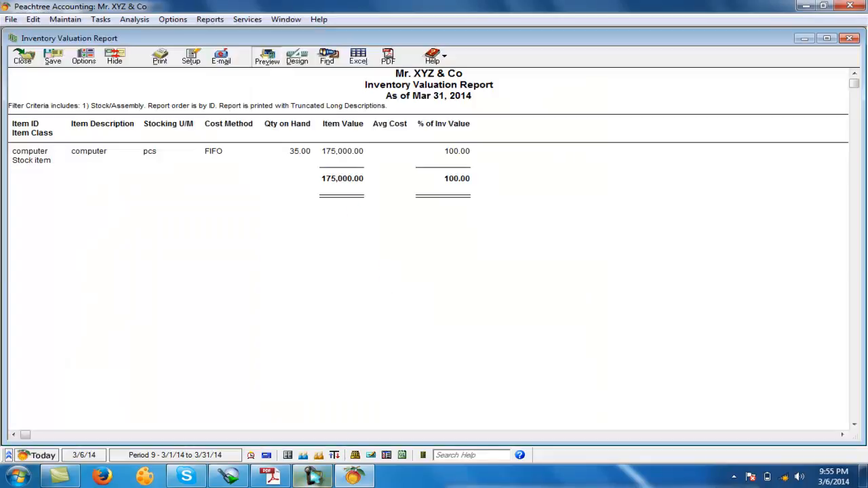
Switch to the exercise PDF in Adobe Reader and highlight the closing stock line to compare it with the inventory valuation.
{"action": "left_click", "coordinate": [287, 477]}
{"action": "left_click_drag", "start_coordinate": [479, 267], "coordinate": [537, 268]}
{"action": "left_click_drag", "start_coordinate": [129, 267], "coordinate": [425, 268]}
Review the income statement and balance sheet solutions in the PDF and highlight the net income figure.
{"action": "scroll", "coordinate": [396, 280], "scroll_direction": "down", "scroll_amount": 5}
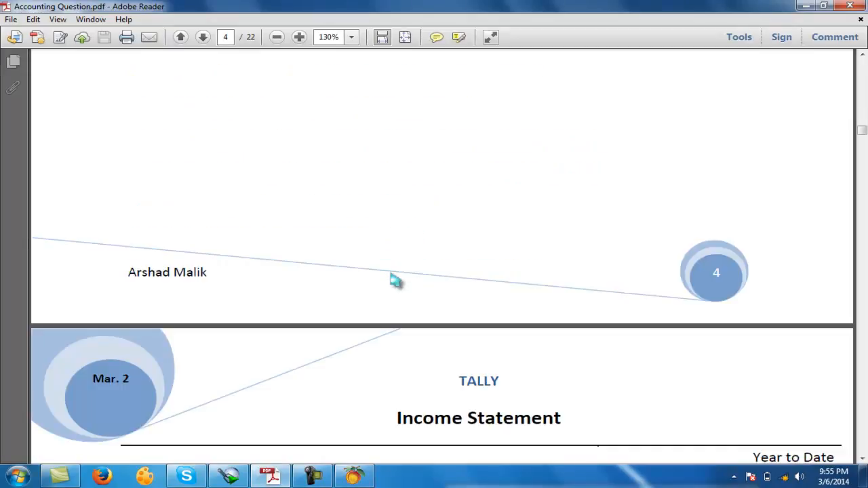
{"action": "scroll", "coordinate": [396, 280], "scroll_direction": "down", "scroll_amount": 10}
{"action": "scroll", "coordinate": [396, 280], "scroll_direction": "up", "scroll_amount": 3}
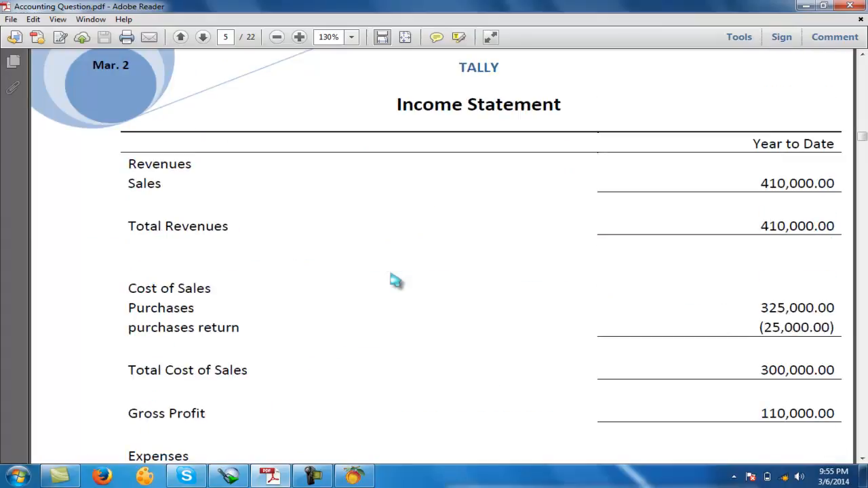
{"action": "scroll", "coordinate": [395, 280], "scroll_direction": "down", "scroll_amount": 1}
{"action": "scroll", "coordinate": [396, 280], "scroll_direction": "down", "scroll_amount": 15}
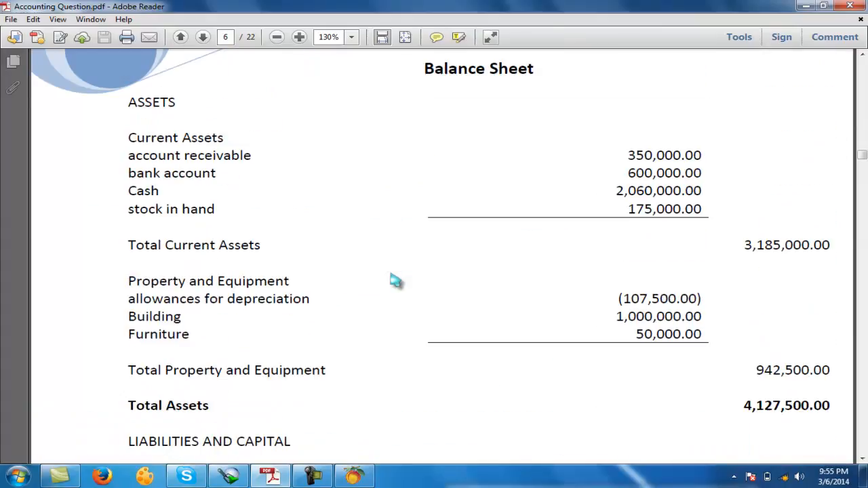
{"action": "scroll", "coordinate": [407, 283], "scroll_direction": "up", "scroll_amount": 8}
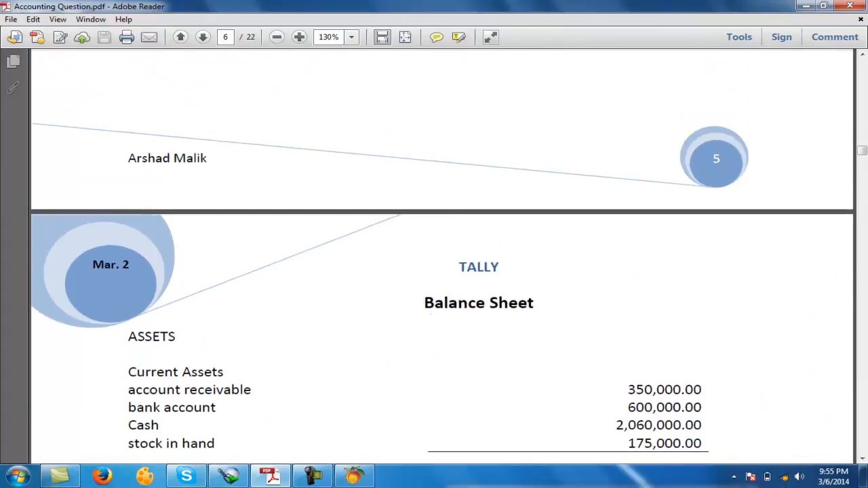
{"action": "scroll", "coordinate": [476, 293], "scroll_direction": "up", "scroll_amount": 2}
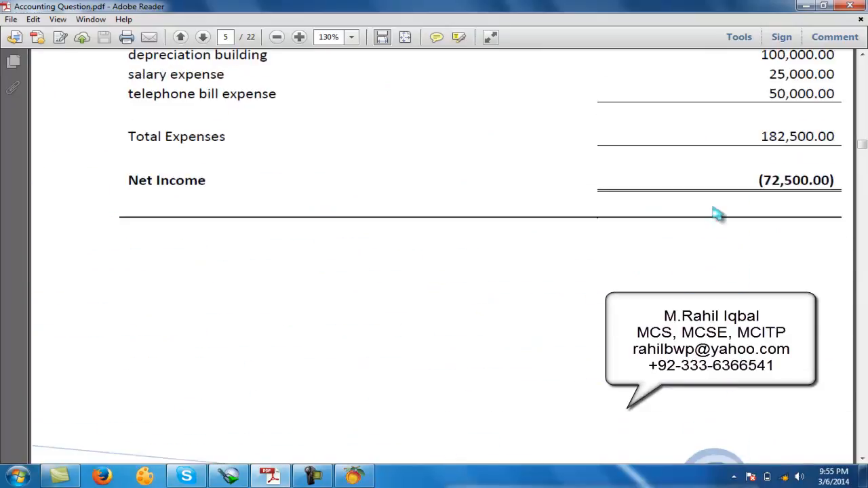
{"action": "left_click_drag", "start_coordinate": [759, 180], "coordinate": [812, 180]}
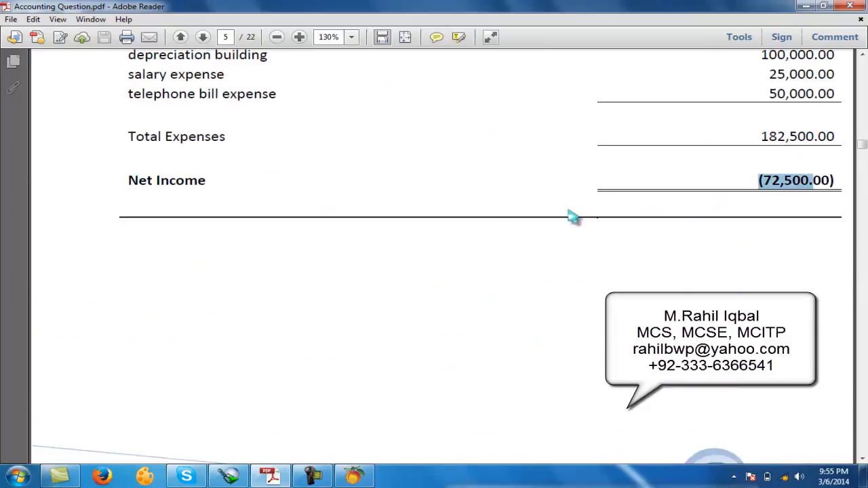
Return to Peachtree, close the inventory valuation report, and display the standard income statement to check its sales, purchases and net income.
{"action": "left_click", "coordinate": [353, 477]}
{"action": "left_click", "coordinate": [21, 59]}
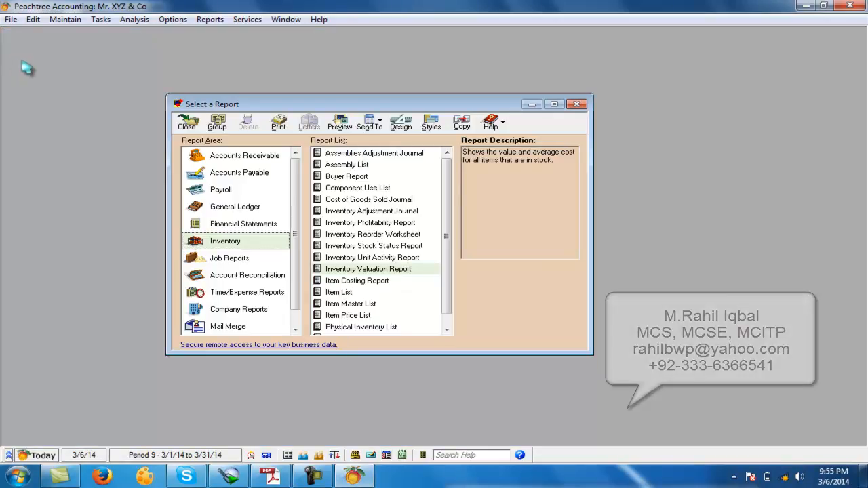
{"action": "left_click", "coordinate": [231, 223]}
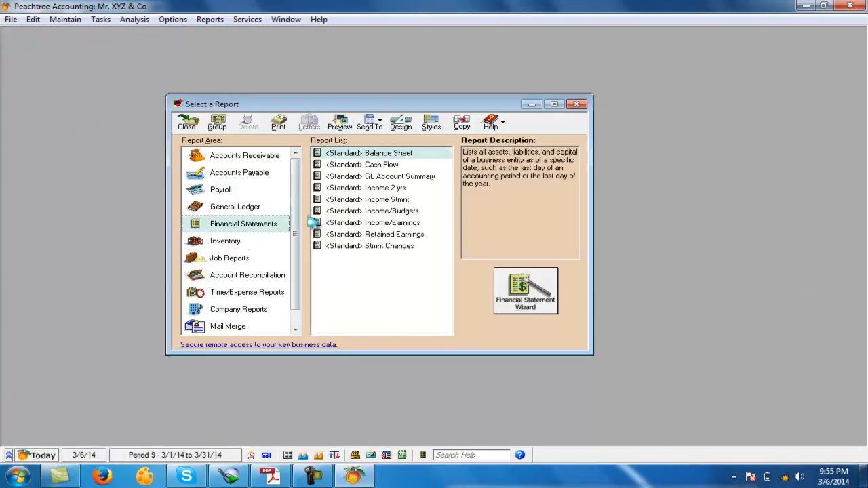
{"action": "double_click", "coordinate": [384, 200]}
{"action": "left_click", "coordinate": [427, 316]}
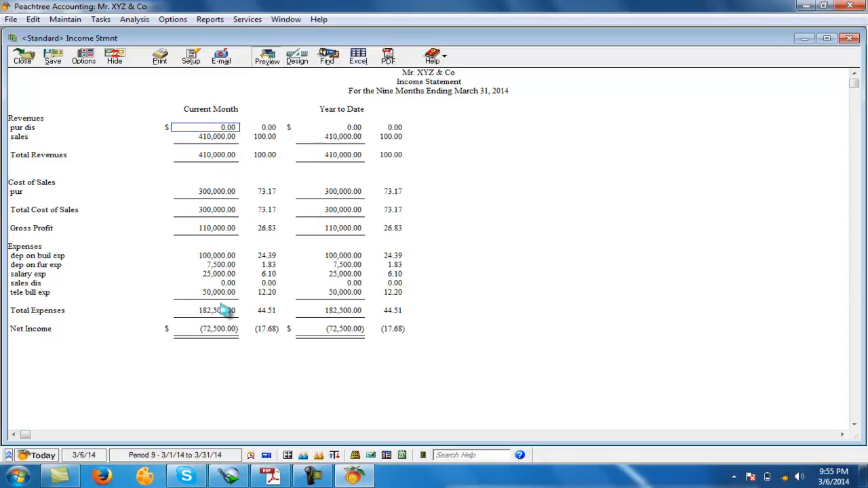
{"action": "left_click", "coordinate": [216, 137]}
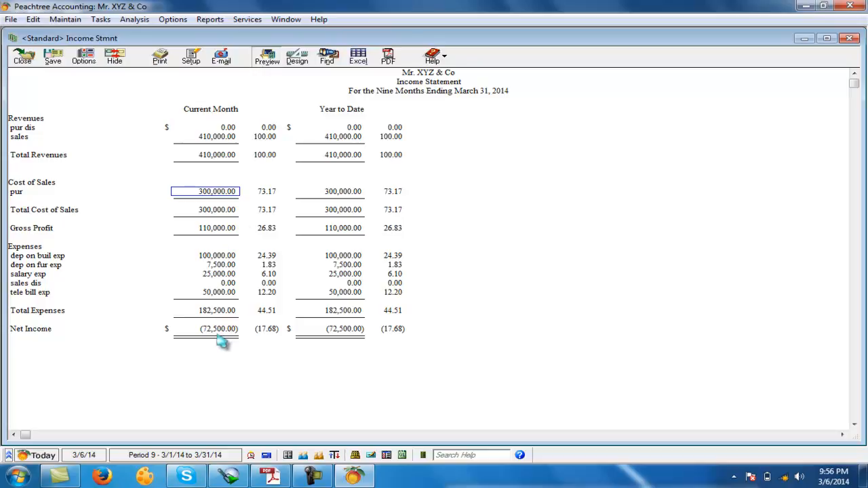
Close the income statement and display the standard balance sheet.
{"action": "left_click", "coordinate": [22, 56]}
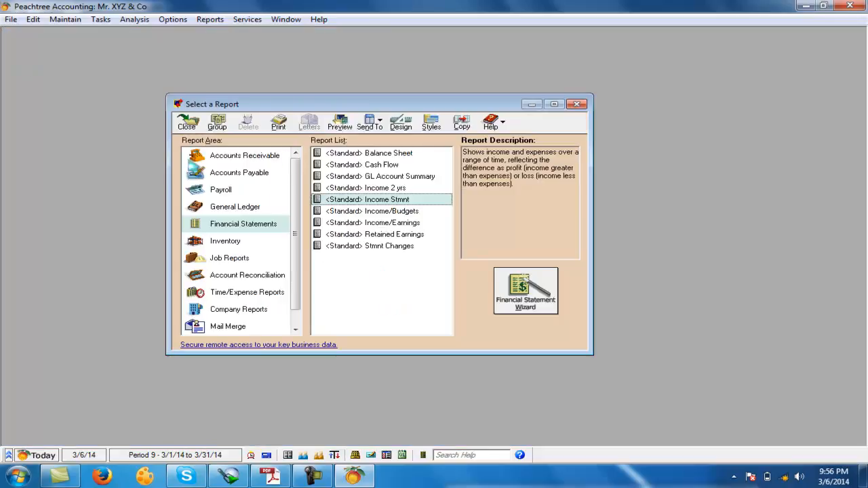
{"action": "double_click", "coordinate": [332, 147]}
{"action": "left_click", "coordinate": [426, 316]}
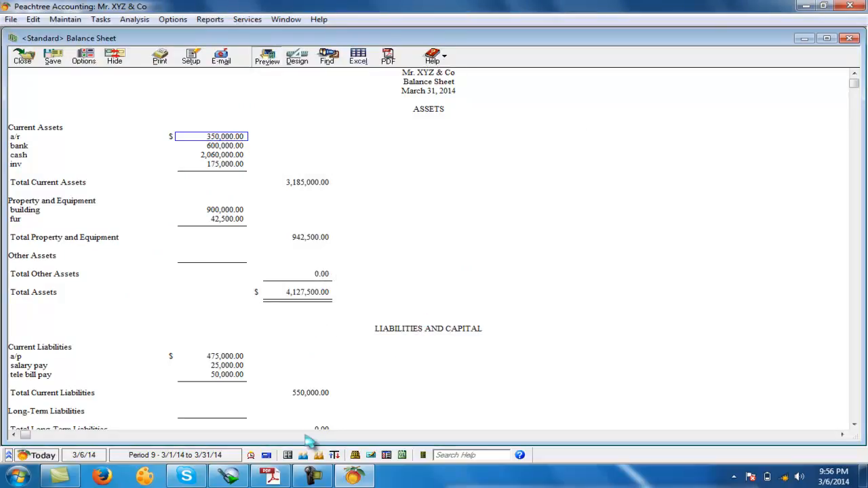
Compare the balance sheet with the liabilities and capital section of the solution in the Adobe Reader PDF, and return to Peachtree.
{"action": "left_click", "coordinate": [271, 476]}
{"action": "scroll", "coordinate": [369, 305], "scroll_direction": "down", "scroll_amount": 15}
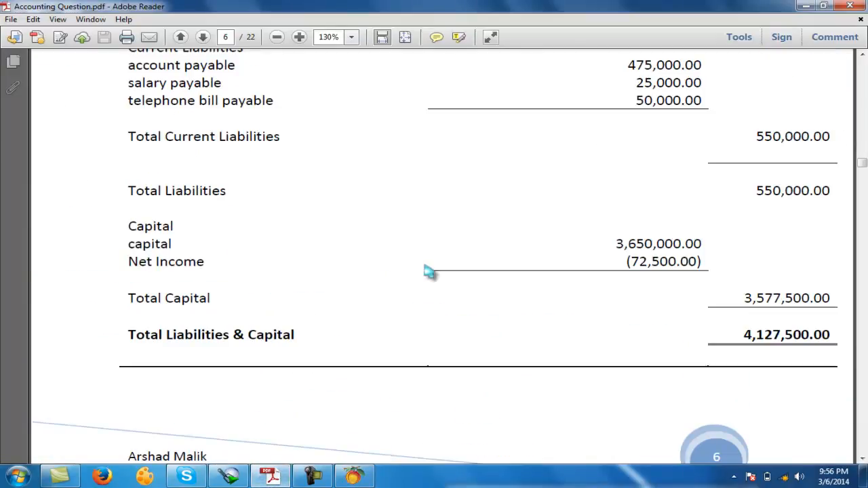
{"action": "left_click", "coordinate": [805, 5]}
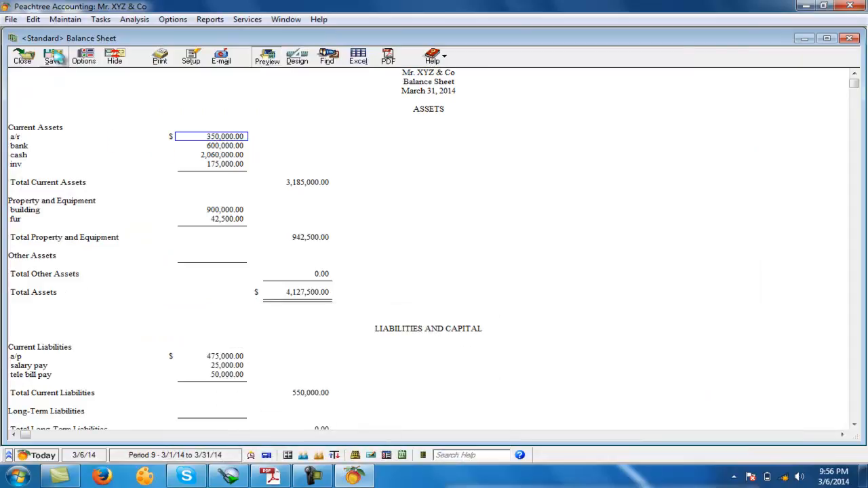
Close the balance sheet and display the Cash Account Register from the General Ledger reports.
{"action": "left_click", "coordinate": [33, 61]}
{"action": "left_click", "coordinate": [187, 122]}
{"action": "left_click", "coordinate": [209, 20]}
{"action": "left_click", "coordinate": [245, 80]}
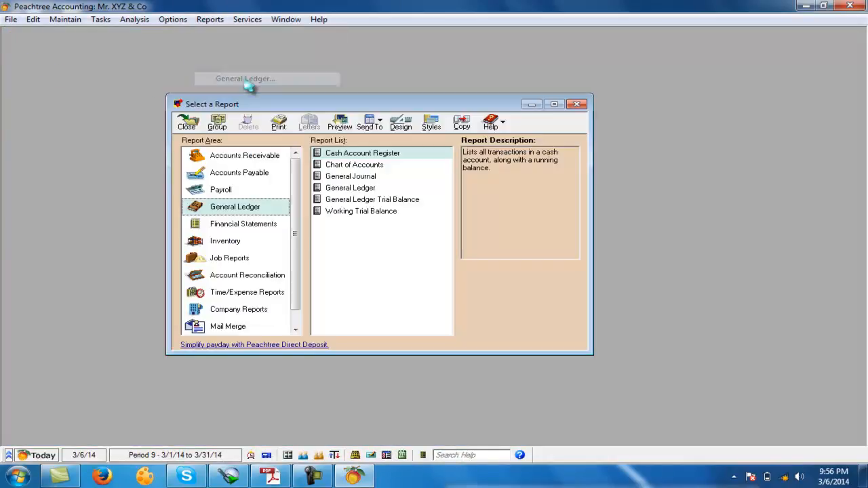
{"action": "double_click", "coordinate": [367, 155]}
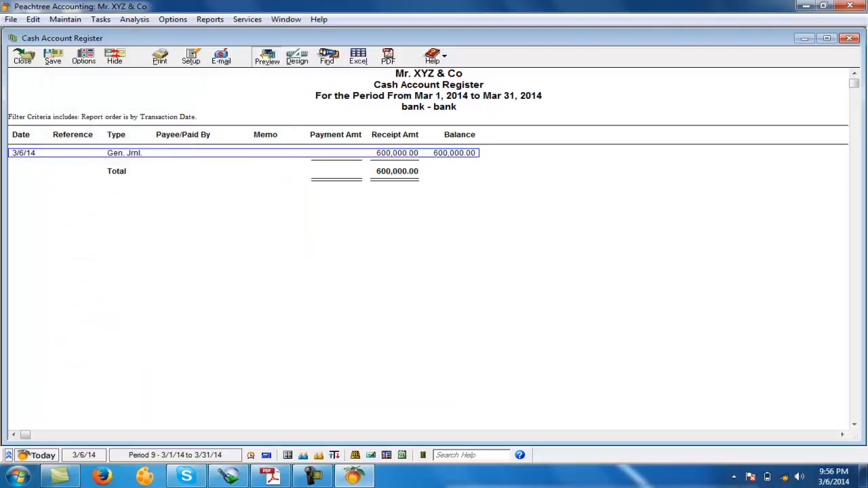
Reopen the Cash Account Register, view the journal entry behind its bank receipt, and return to the report list.
{"action": "left_click", "coordinate": [22, 57]}
{"action": "double_click", "coordinate": [367, 154]}
{"action": "double_click", "coordinate": [393, 153]}
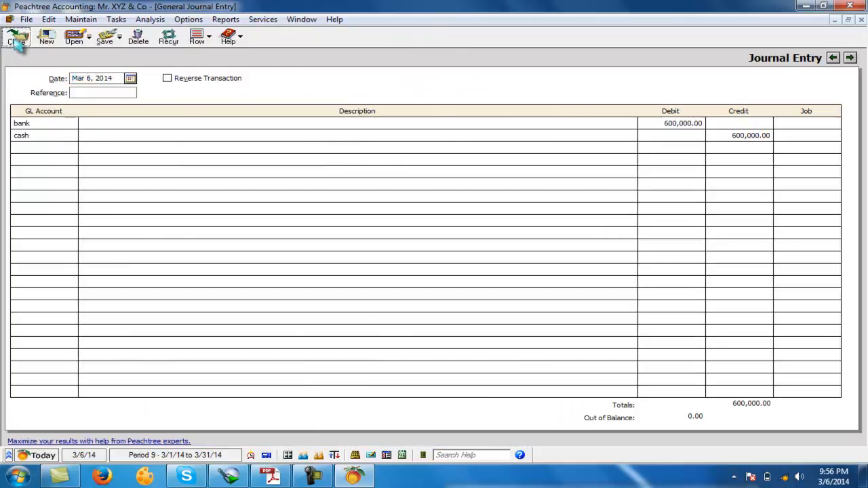
{"action": "left_click", "coordinate": [17, 37]}
{"action": "left_click", "coordinate": [16, 37]}
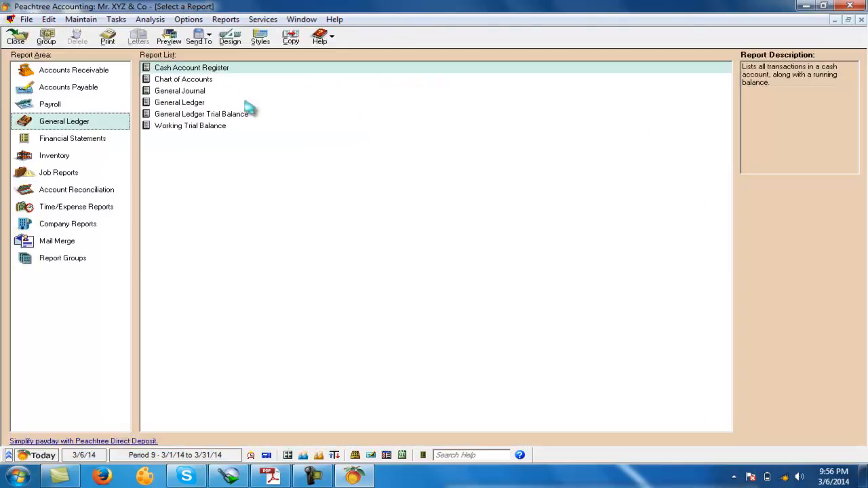
Display the Chart of Accounts and General Journal reports in turn, closing each one after viewing.
{"action": "double_click", "coordinate": [193, 80]}
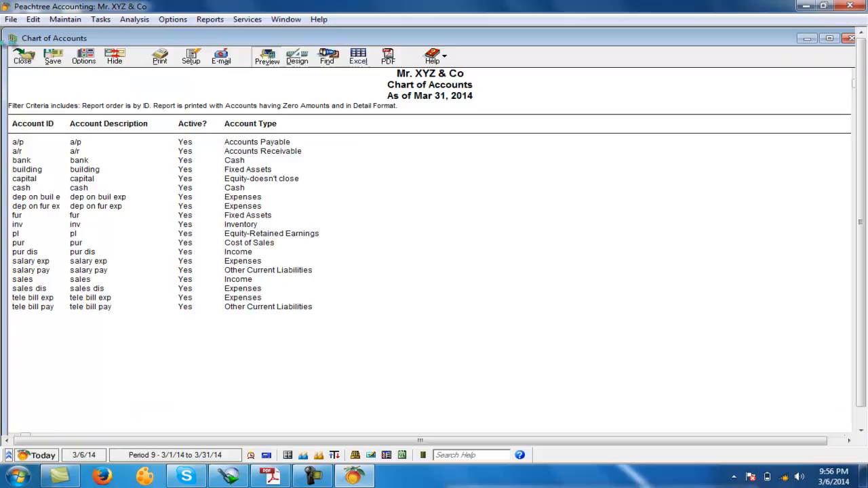
{"action": "left_click", "coordinate": [16, 37]}
{"action": "double_click", "coordinate": [360, 177]}
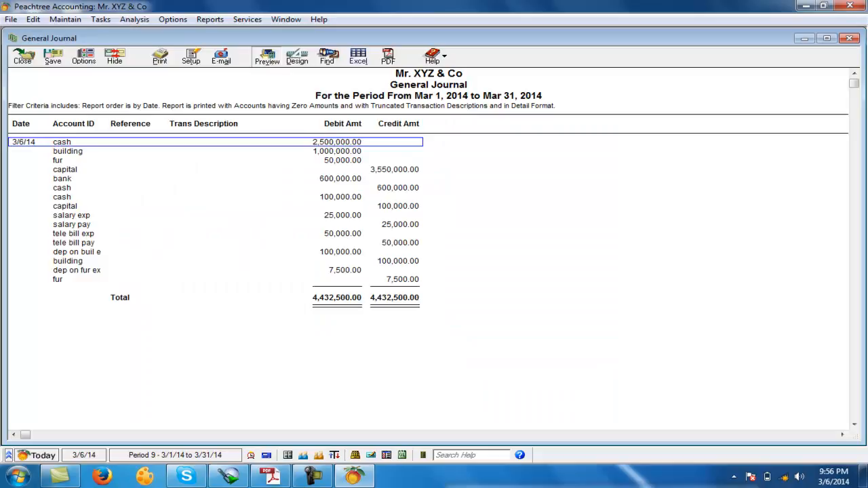
{"action": "left_click", "coordinate": [23, 56]}
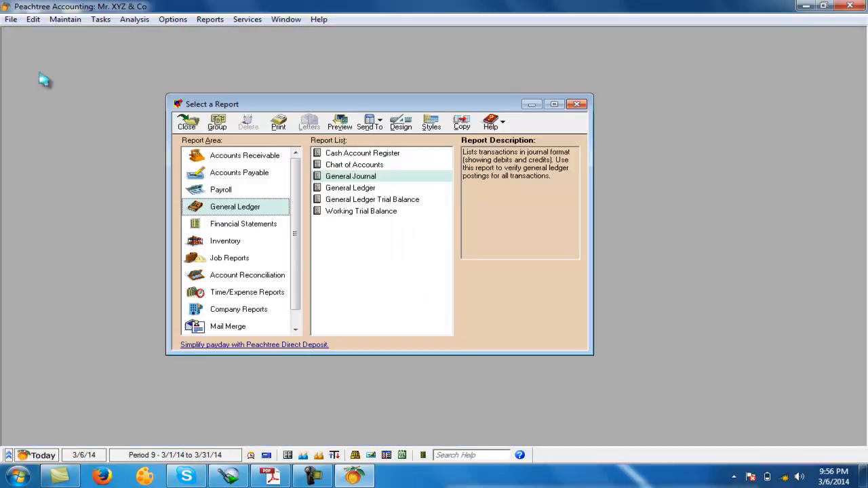
Display the General Ledger report, review its account entries and ending balances, and close it.
{"action": "double_click", "coordinate": [348, 189]}
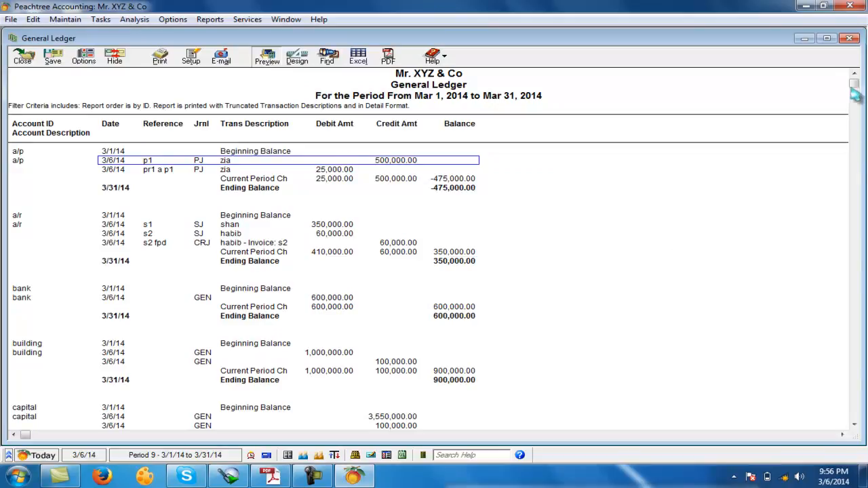
{"action": "scroll", "coordinate": [859, 108], "scroll_direction": "down", "scroll_amount": 3}
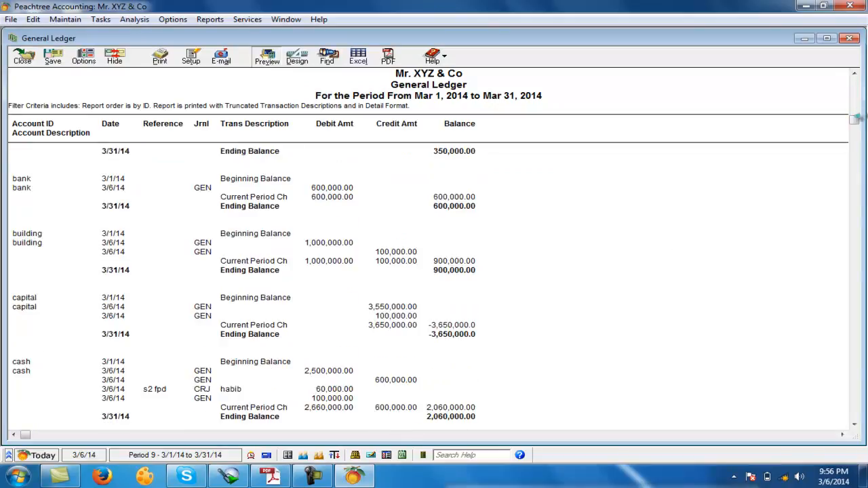
{"action": "scroll", "coordinate": [858, 153], "scroll_direction": "down", "scroll_amount": 3}
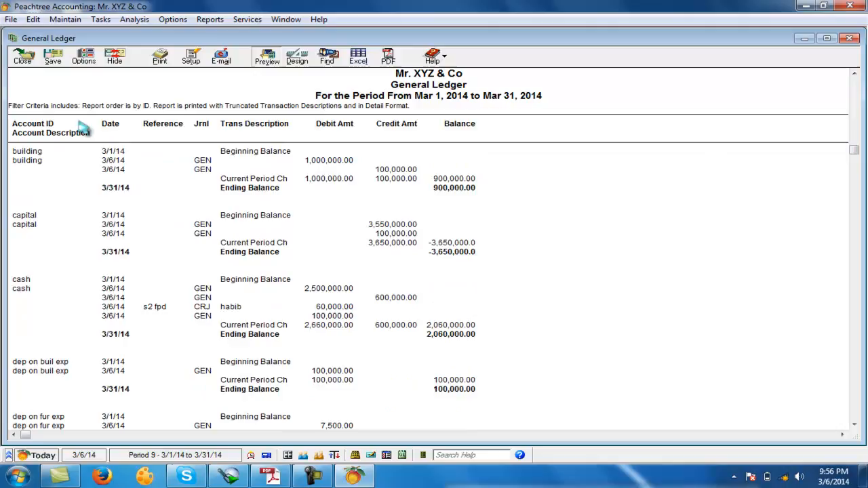
{"action": "left_click", "coordinate": [22, 56]}
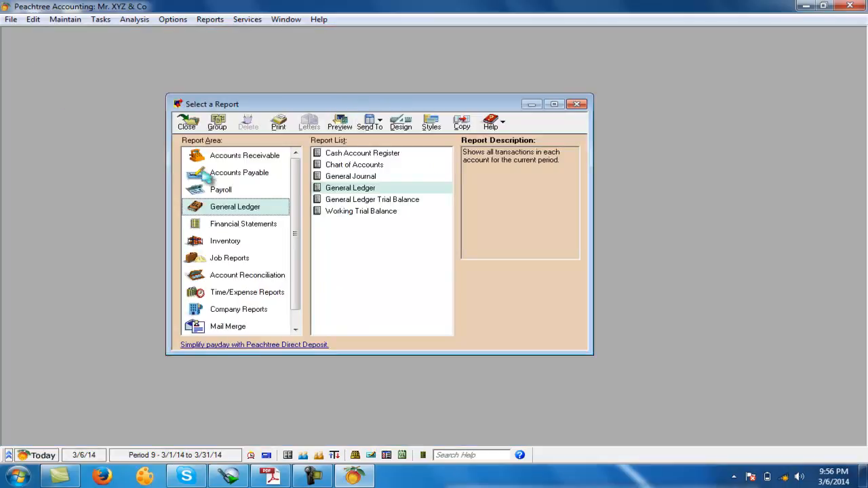
View the Working Trial Balance and the General Ledger Trial Balance, closing each report after viewing.
{"action": "double_click", "coordinate": [340, 212]}
{"action": "left_click", "coordinate": [23, 56]}
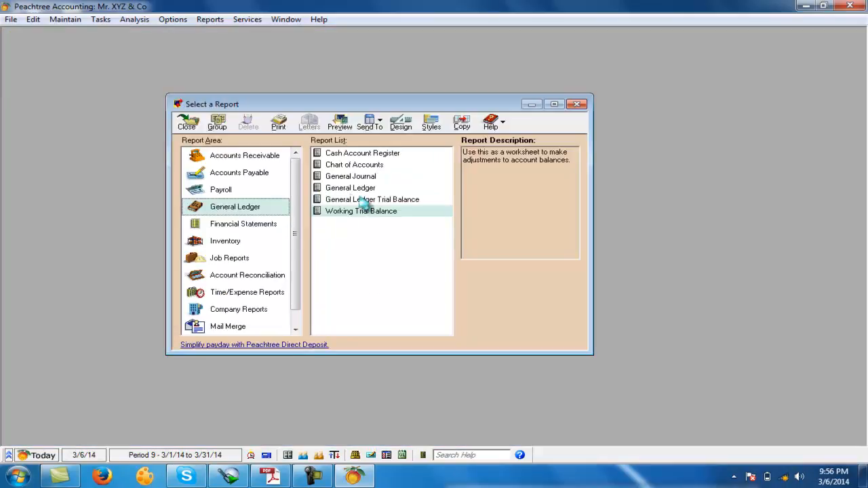
{"action": "double_click", "coordinate": [400, 202]}
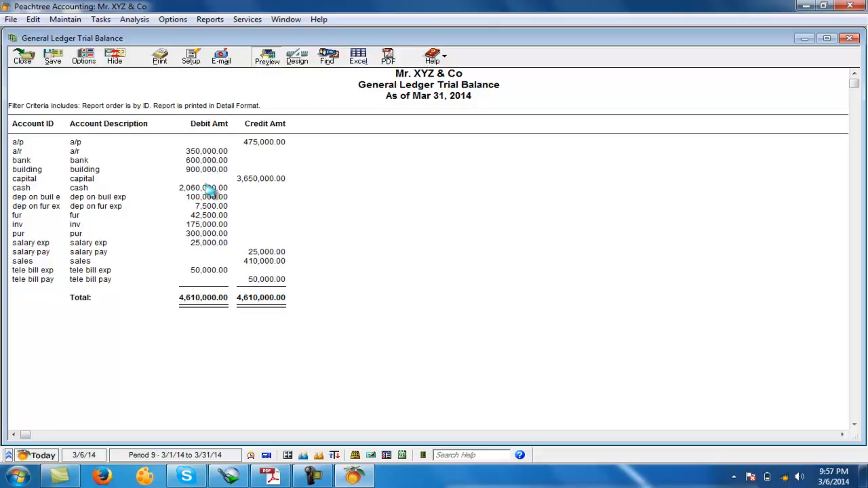
{"action": "left_click", "coordinate": [22, 58]}
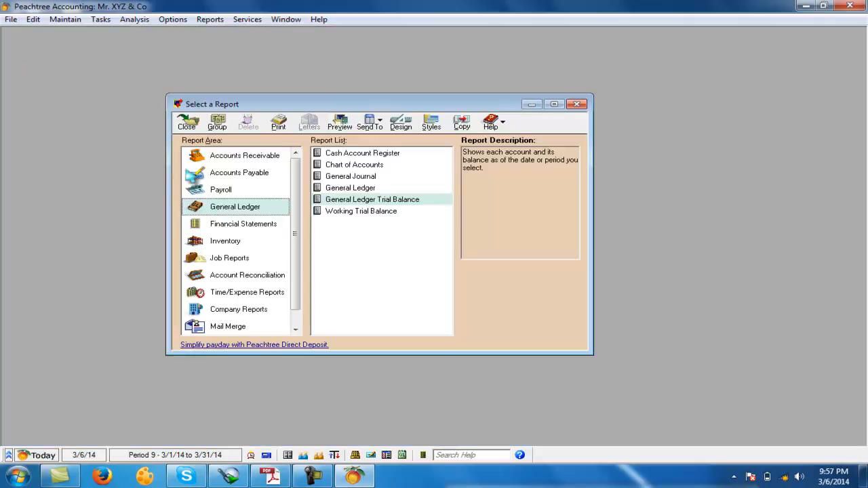
Display the Vendor Ledgers report from Accounts Payable and the Customer Ledgers report from Accounts Receivable, closing each after viewing.
{"action": "left_click", "coordinate": [219, 174]}
{"action": "double_click", "coordinate": [366, 261]}
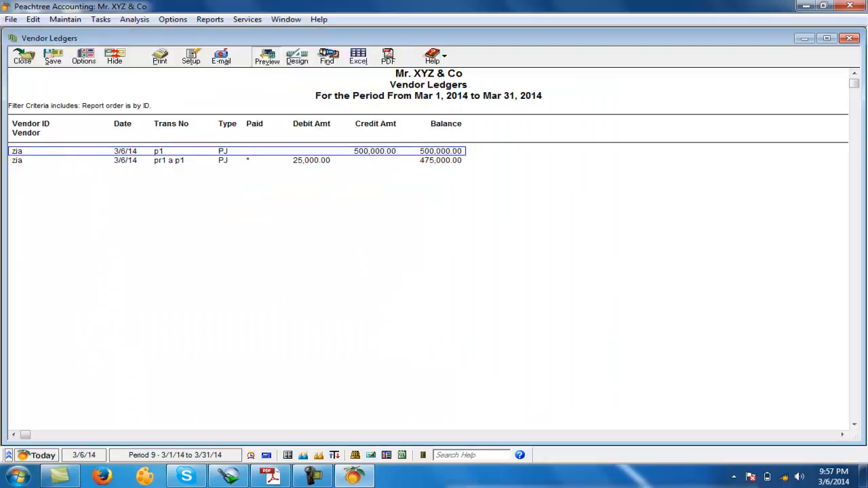
{"action": "left_click", "coordinate": [23, 57]}
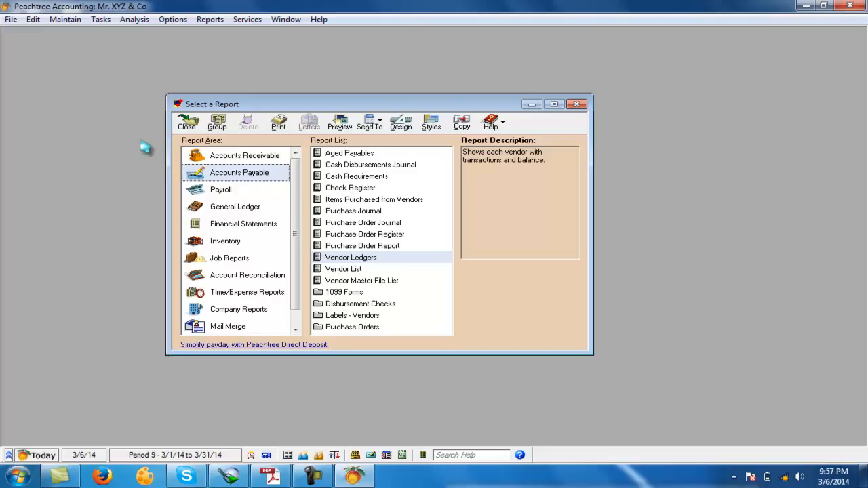
{"action": "left_click", "coordinate": [243, 158]}
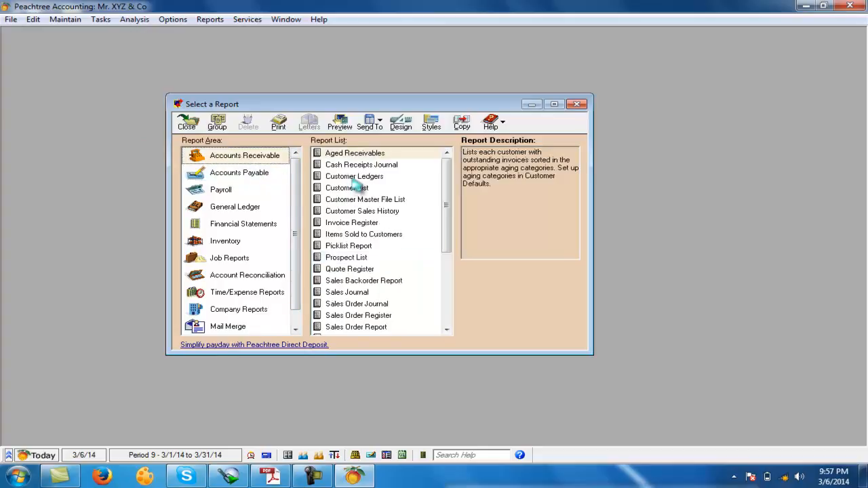
{"action": "double_click", "coordinate": [356, 178]}
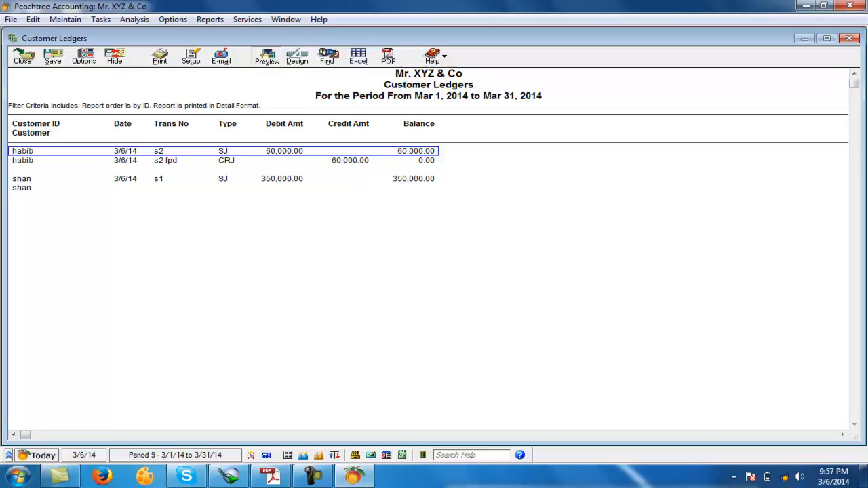
{"action": "left_click", "coordinate": [22, 57]}
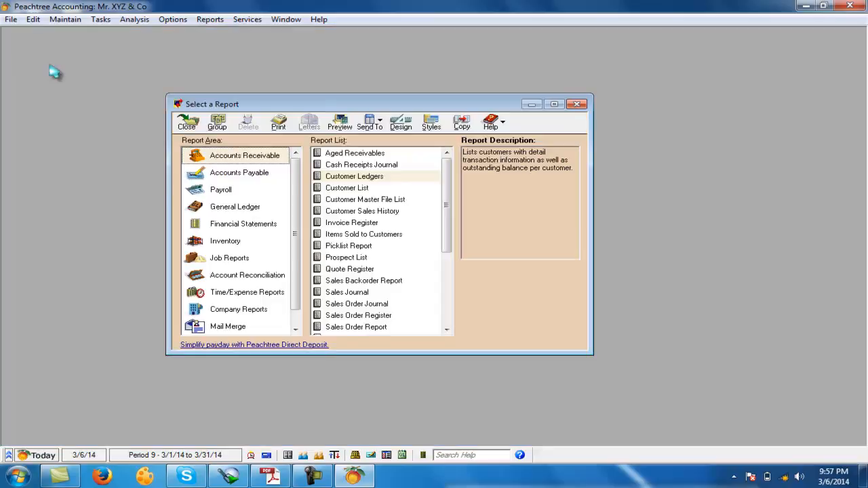
Close the report selection window and exit Peachtree Accounting.
{"action": "left_click", "coordinate": [188, 123]}
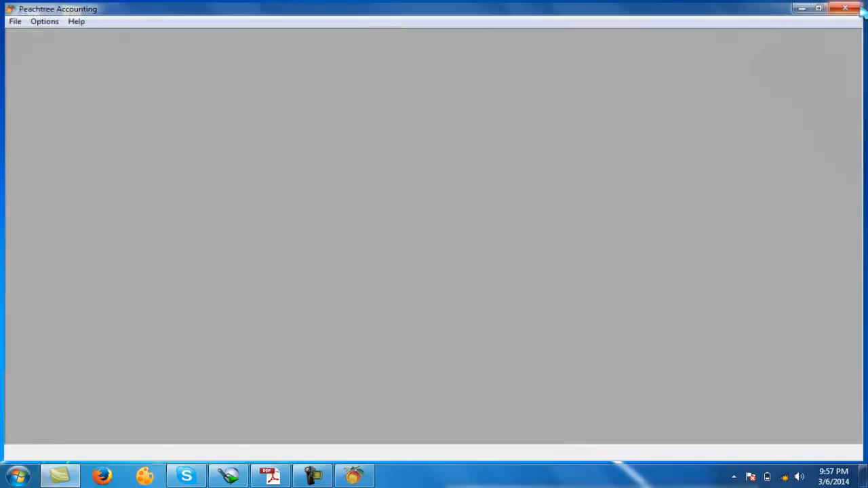
{"action": "left_click", "coordinate": [850, 5]}
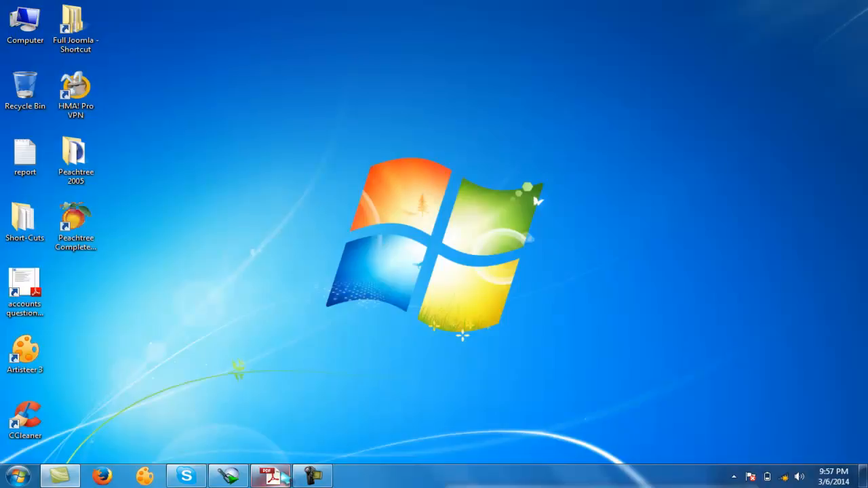
{"action": "right_click", "coordinate": [316, 227]}
{"action": "left_click", "coordinate": [342, 263]}
{"action": "right_click", "coordinate": [204, 182]}
{"action": "left_click", "coordinate": [226, 215]}
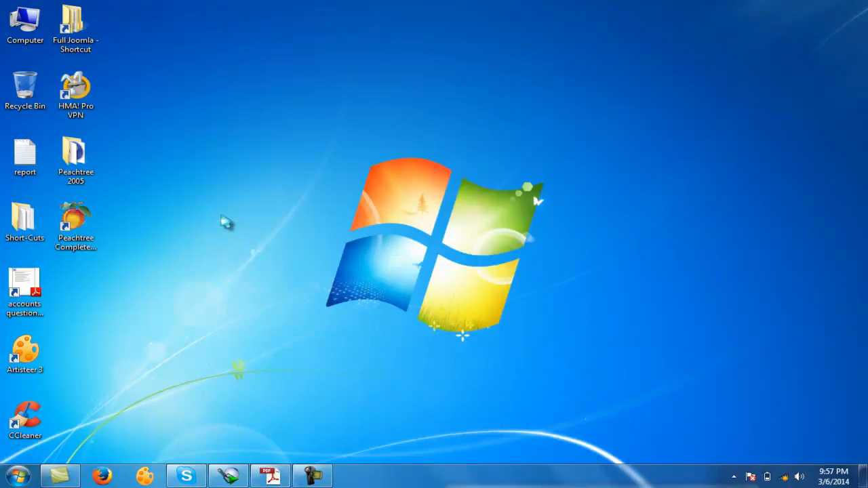